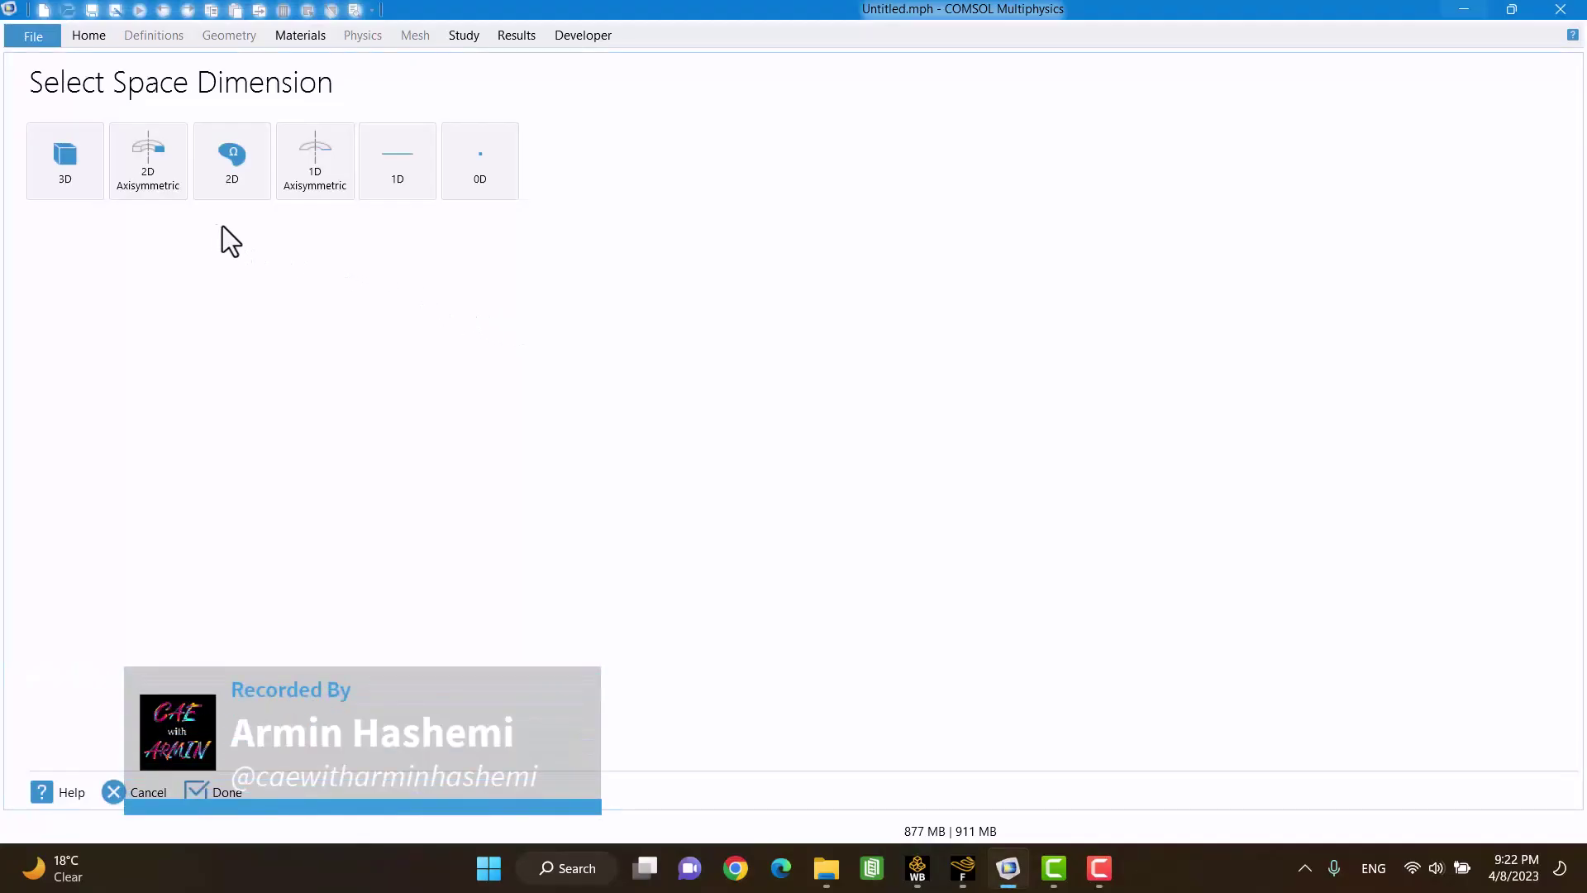
Step: Create a 3D Pressure Acoustics, Frequency Domain model with a Frequency Domain study and cm geometry units
click(84, 178)
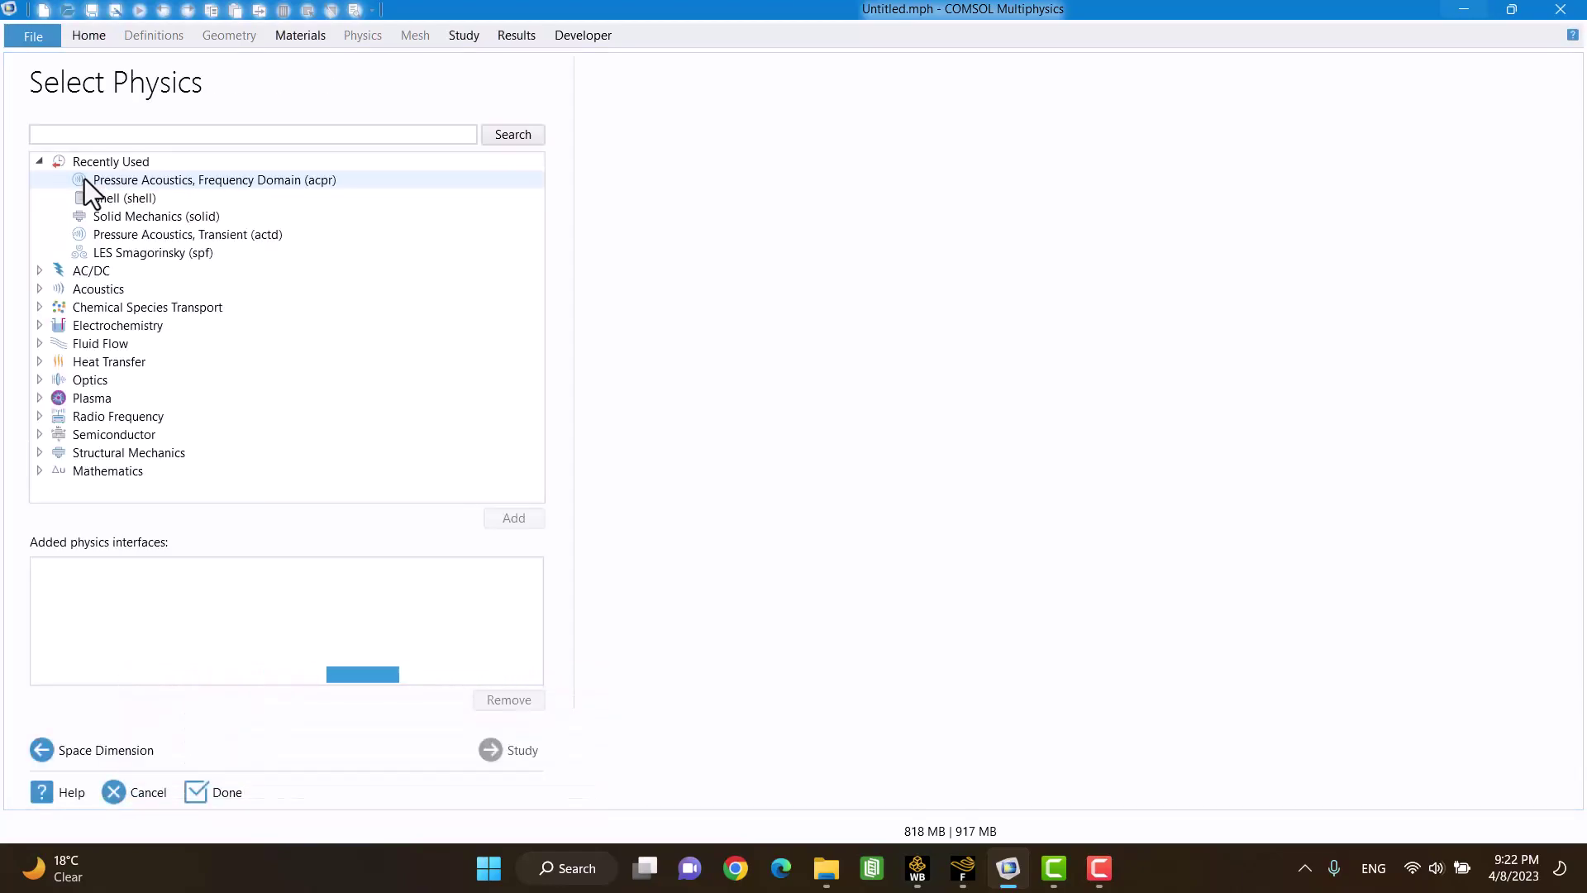
click(84, 178)
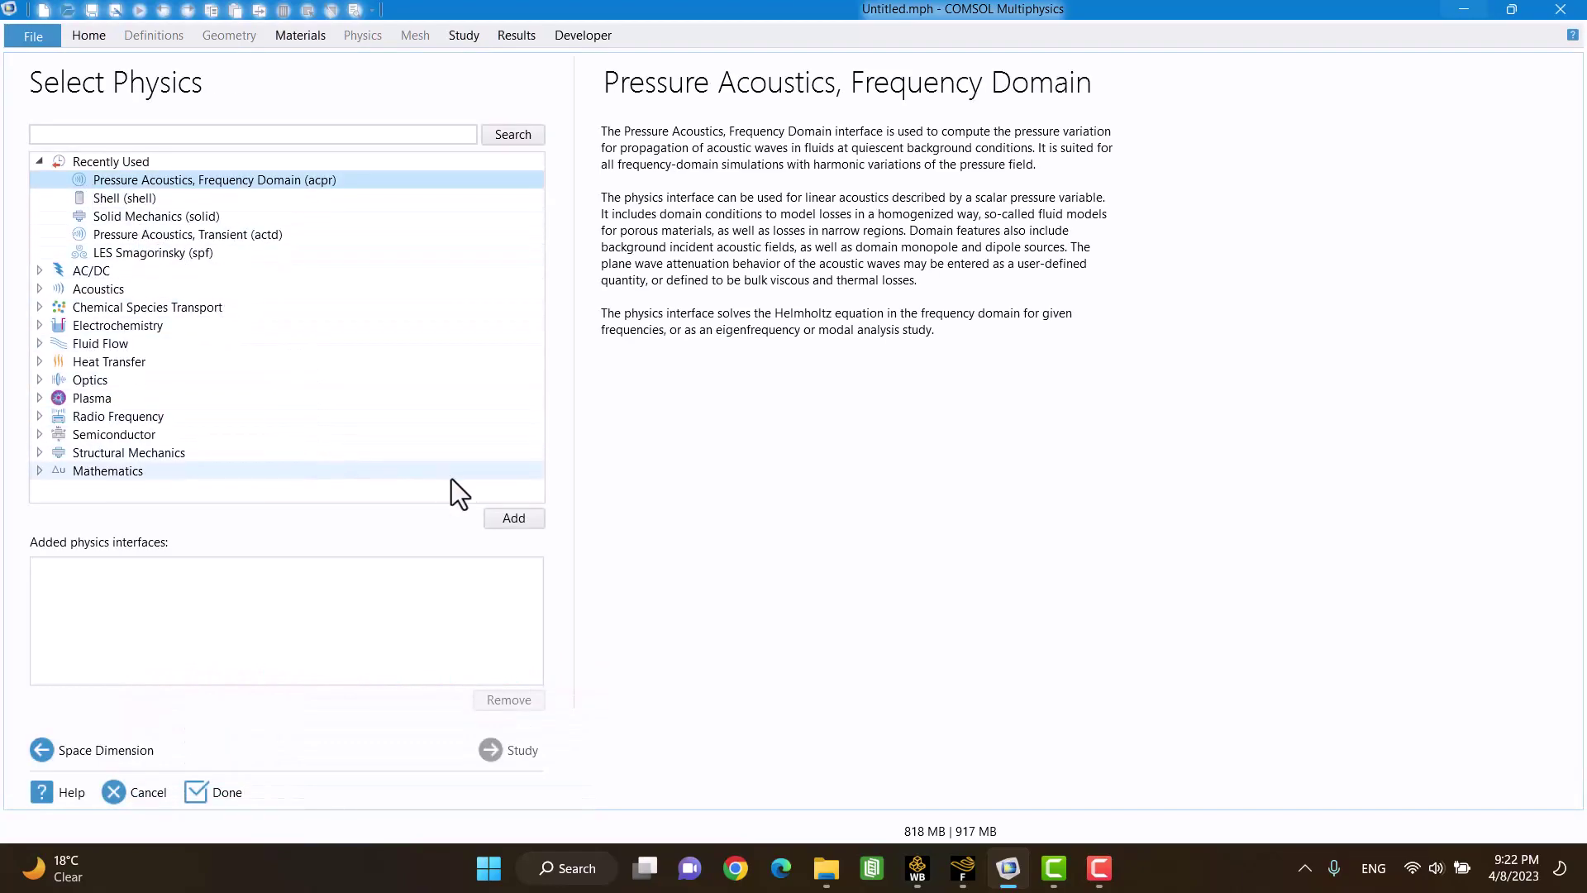
click(503, 526)
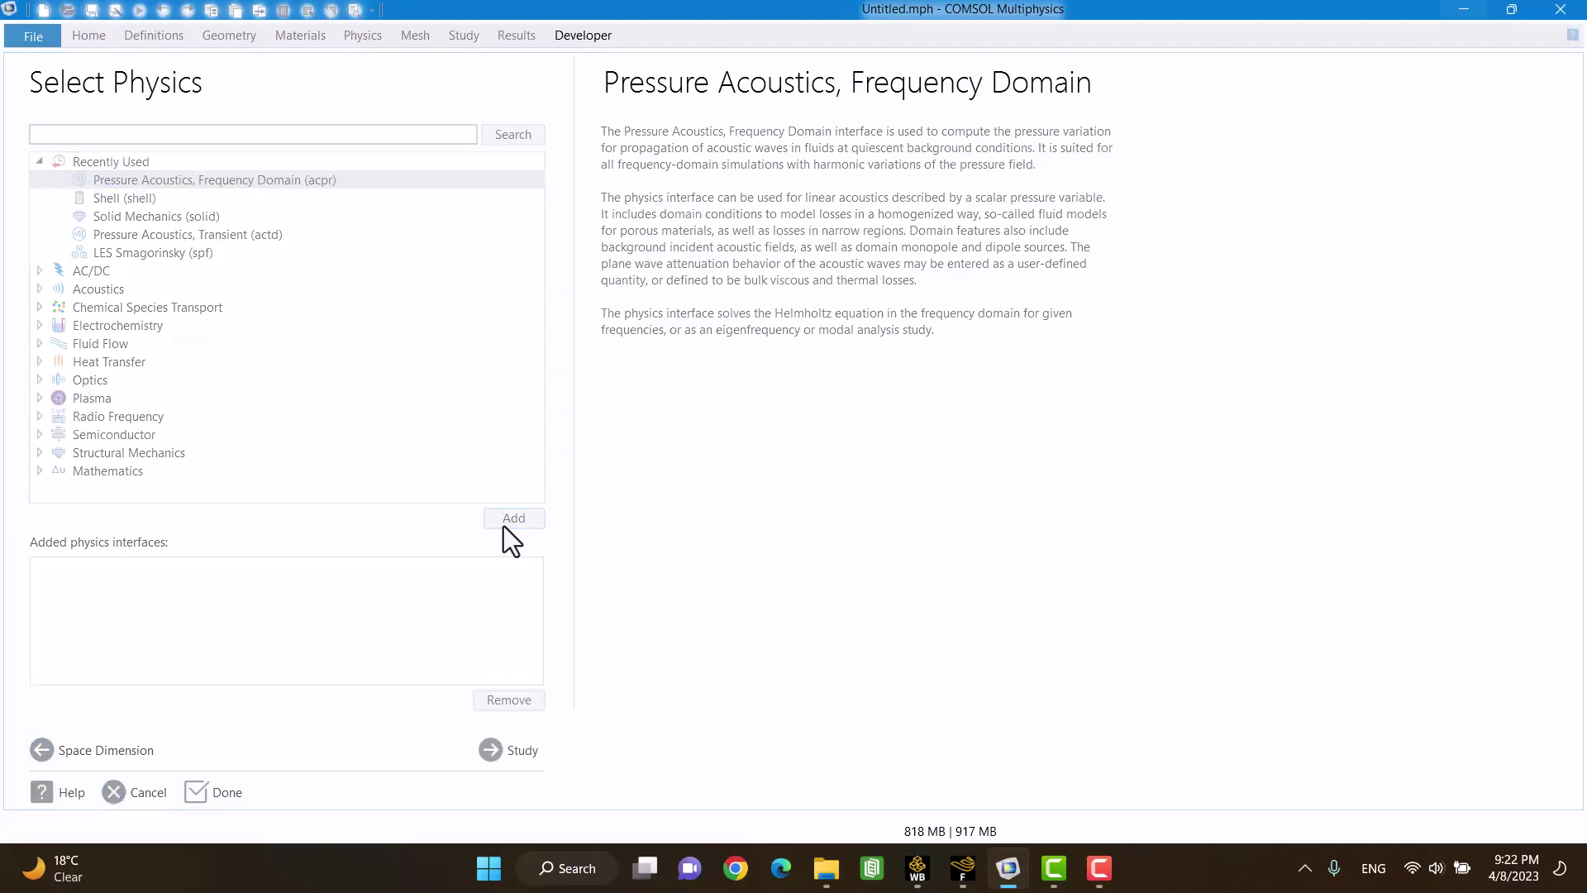
click(519, 746)
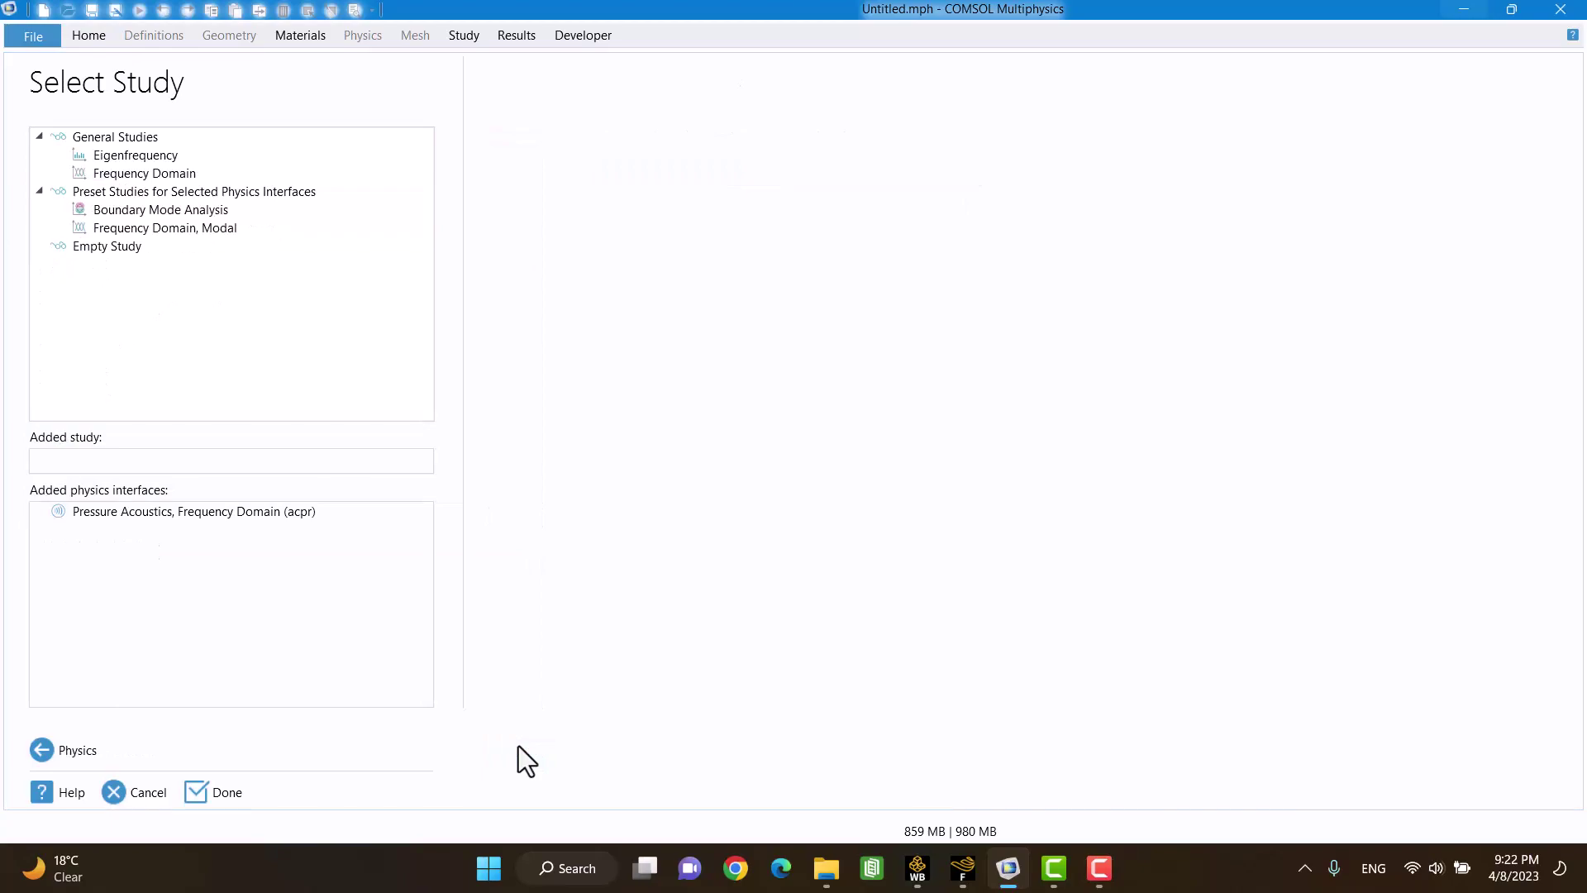
click(157, 176)
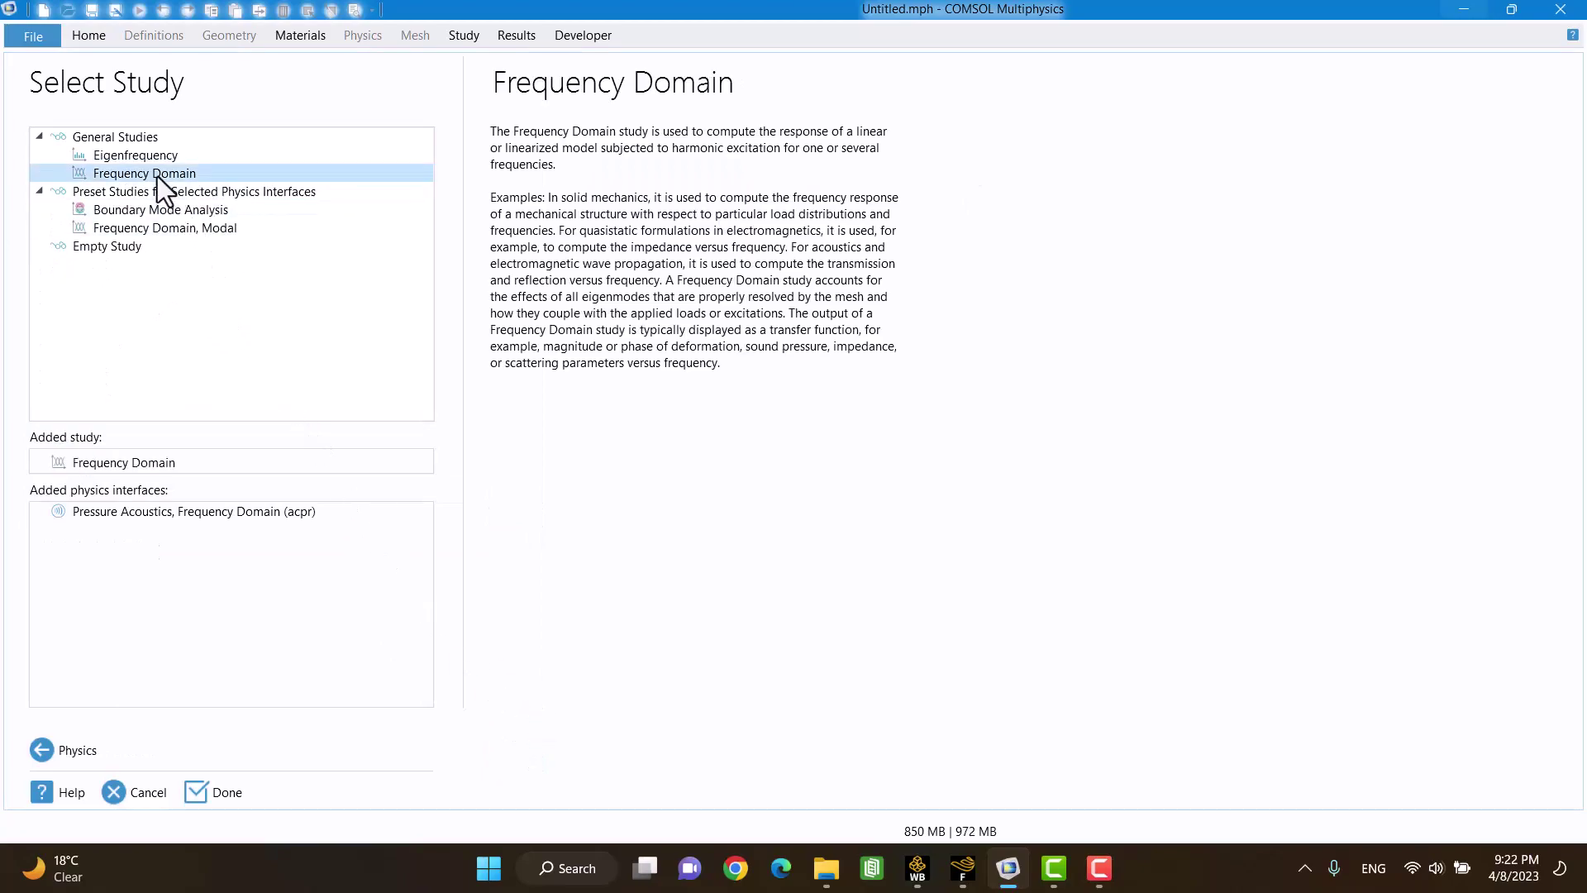
click(226, 792)
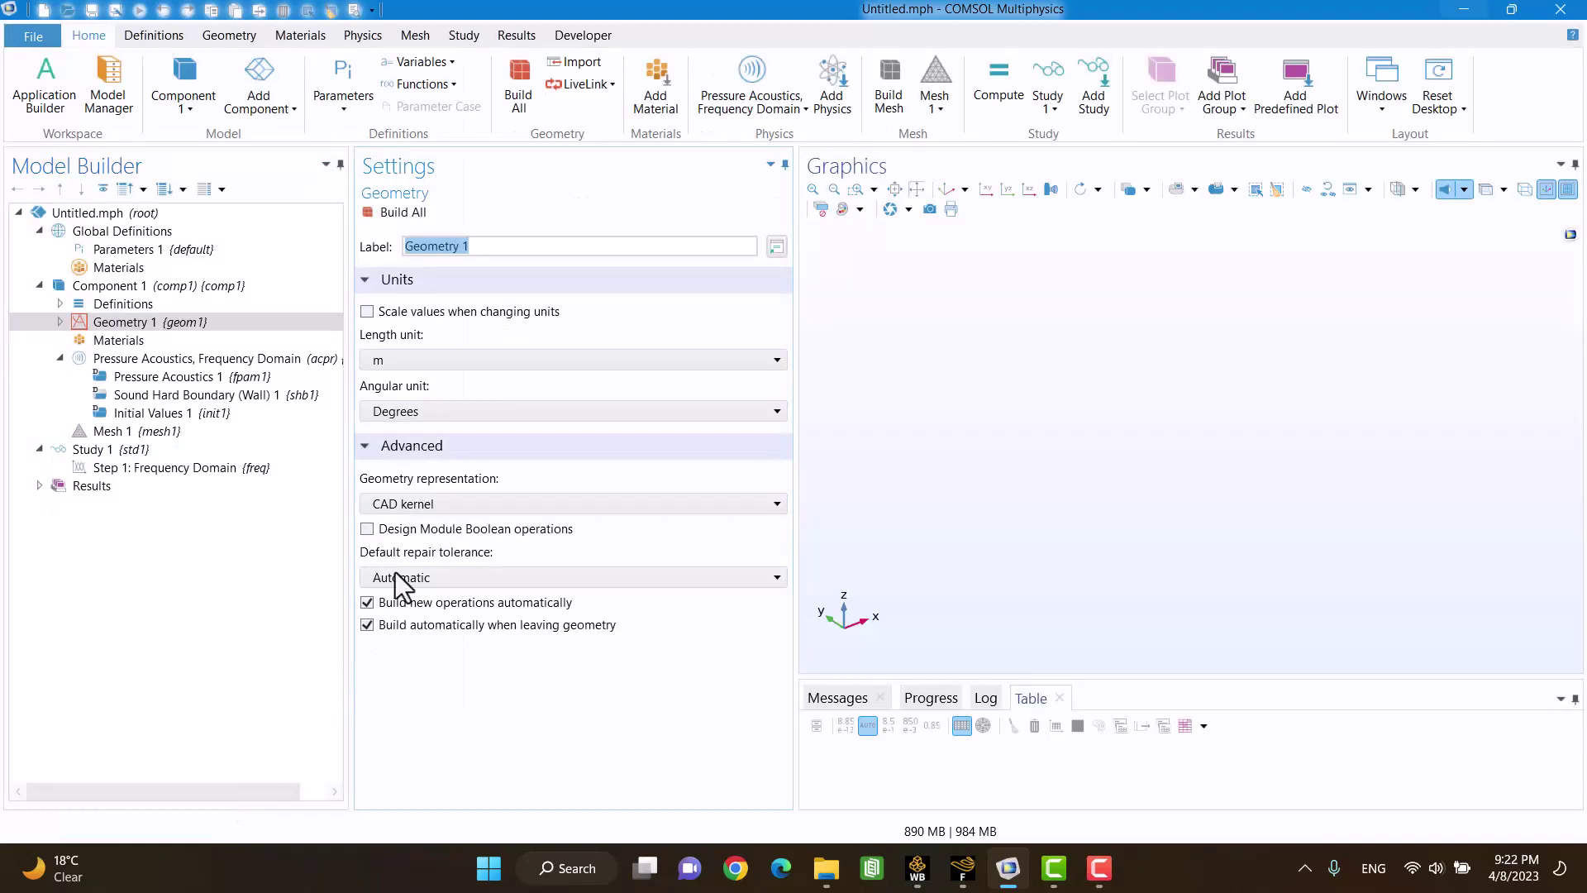
click(449, 366)
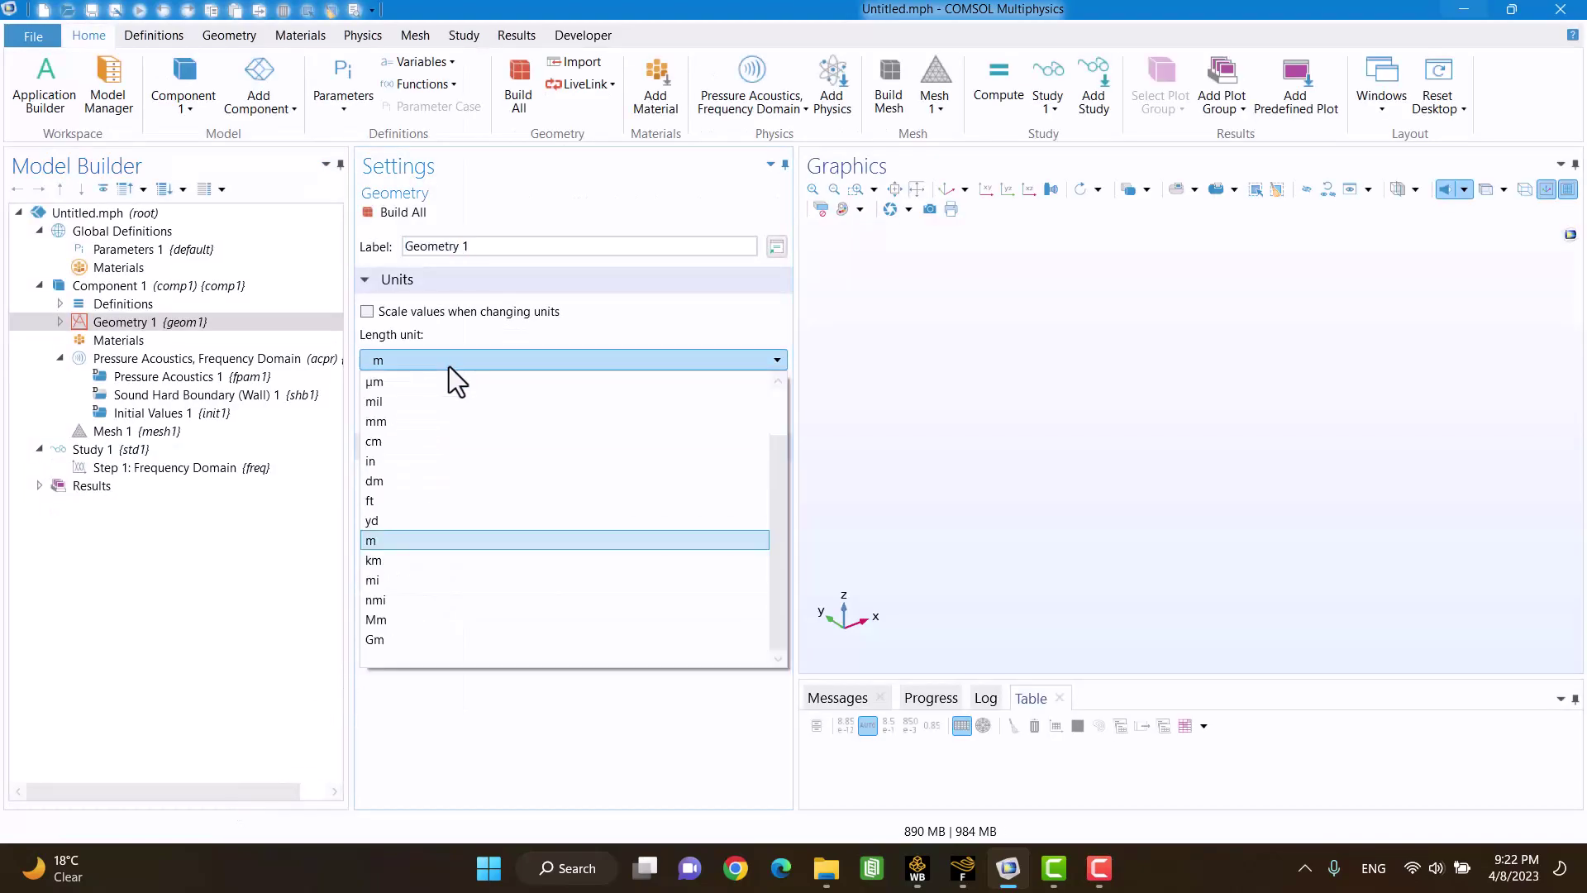
click(435, 443)
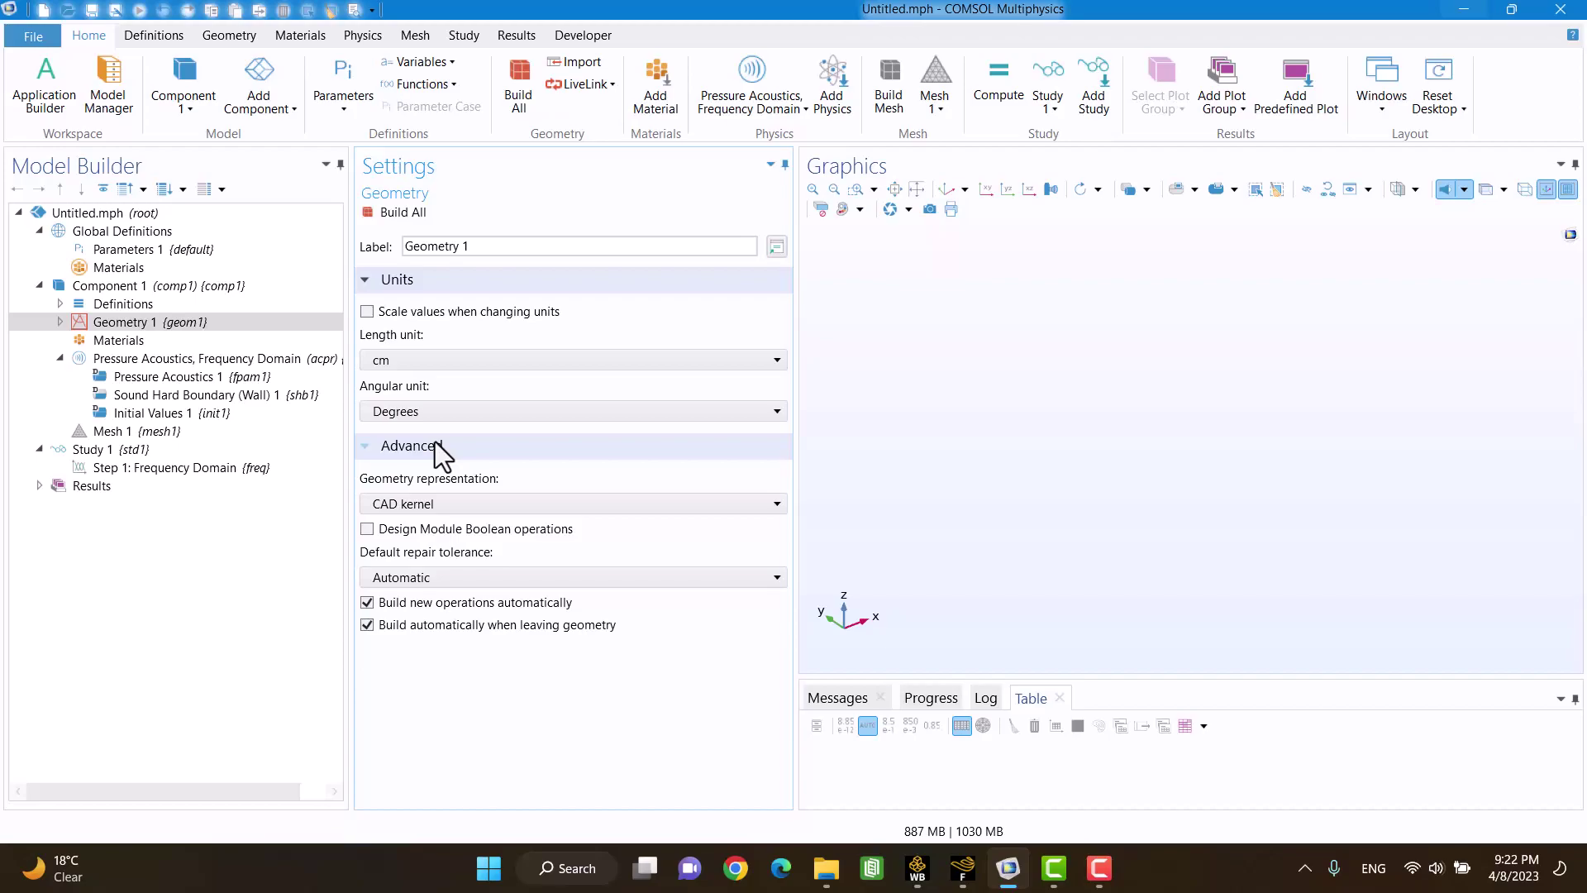
Step: Add and build a cylinder with radius 2 and height 30 along the x-axis
click(214, 39)
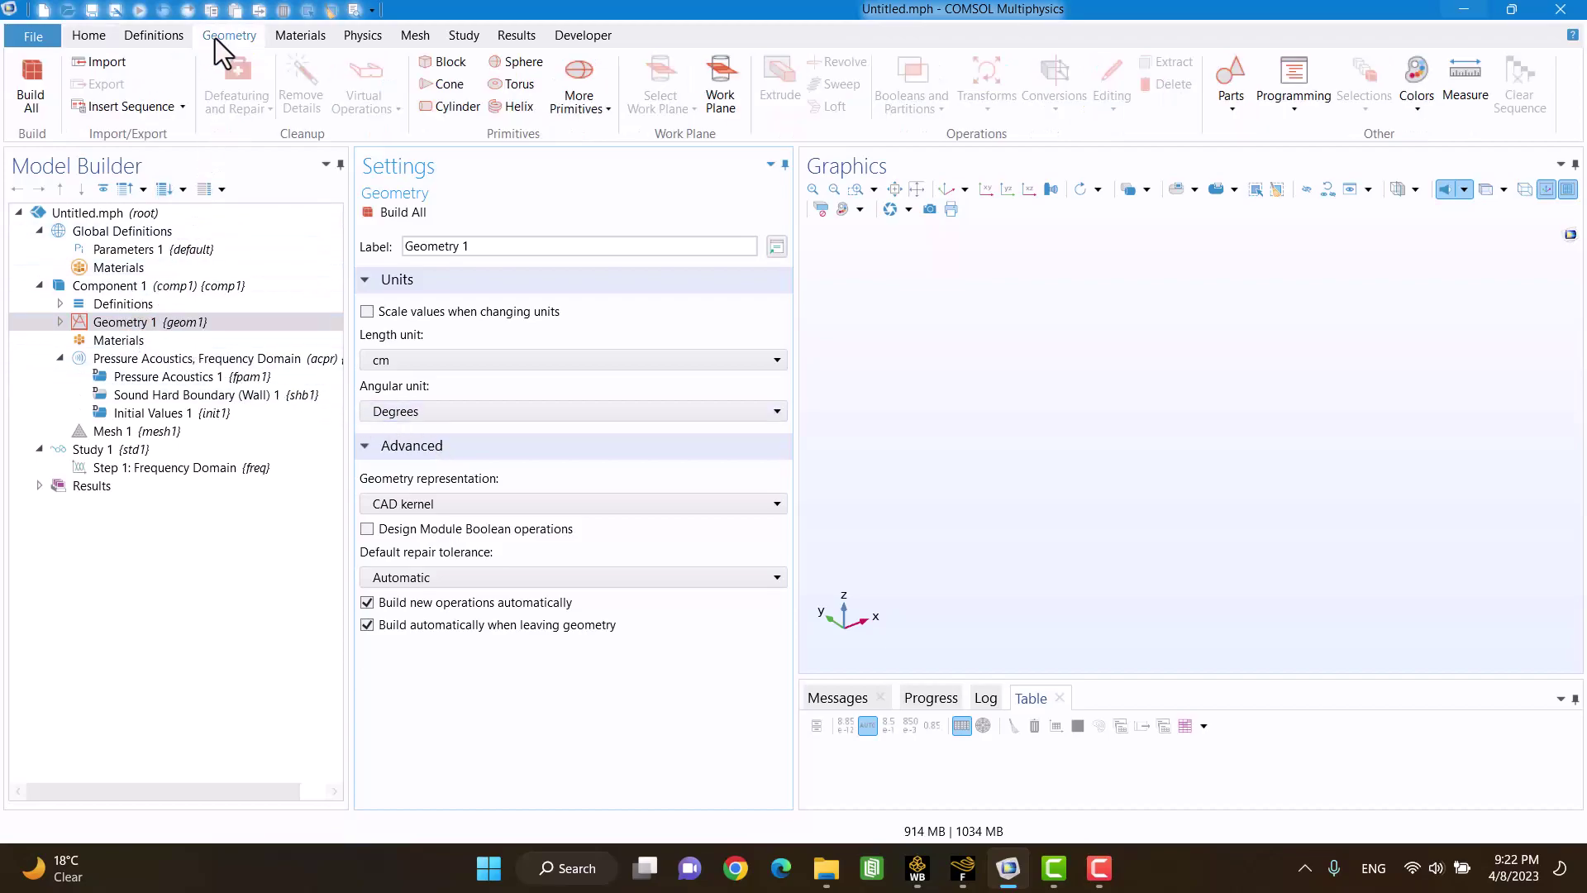
click(455, 101)
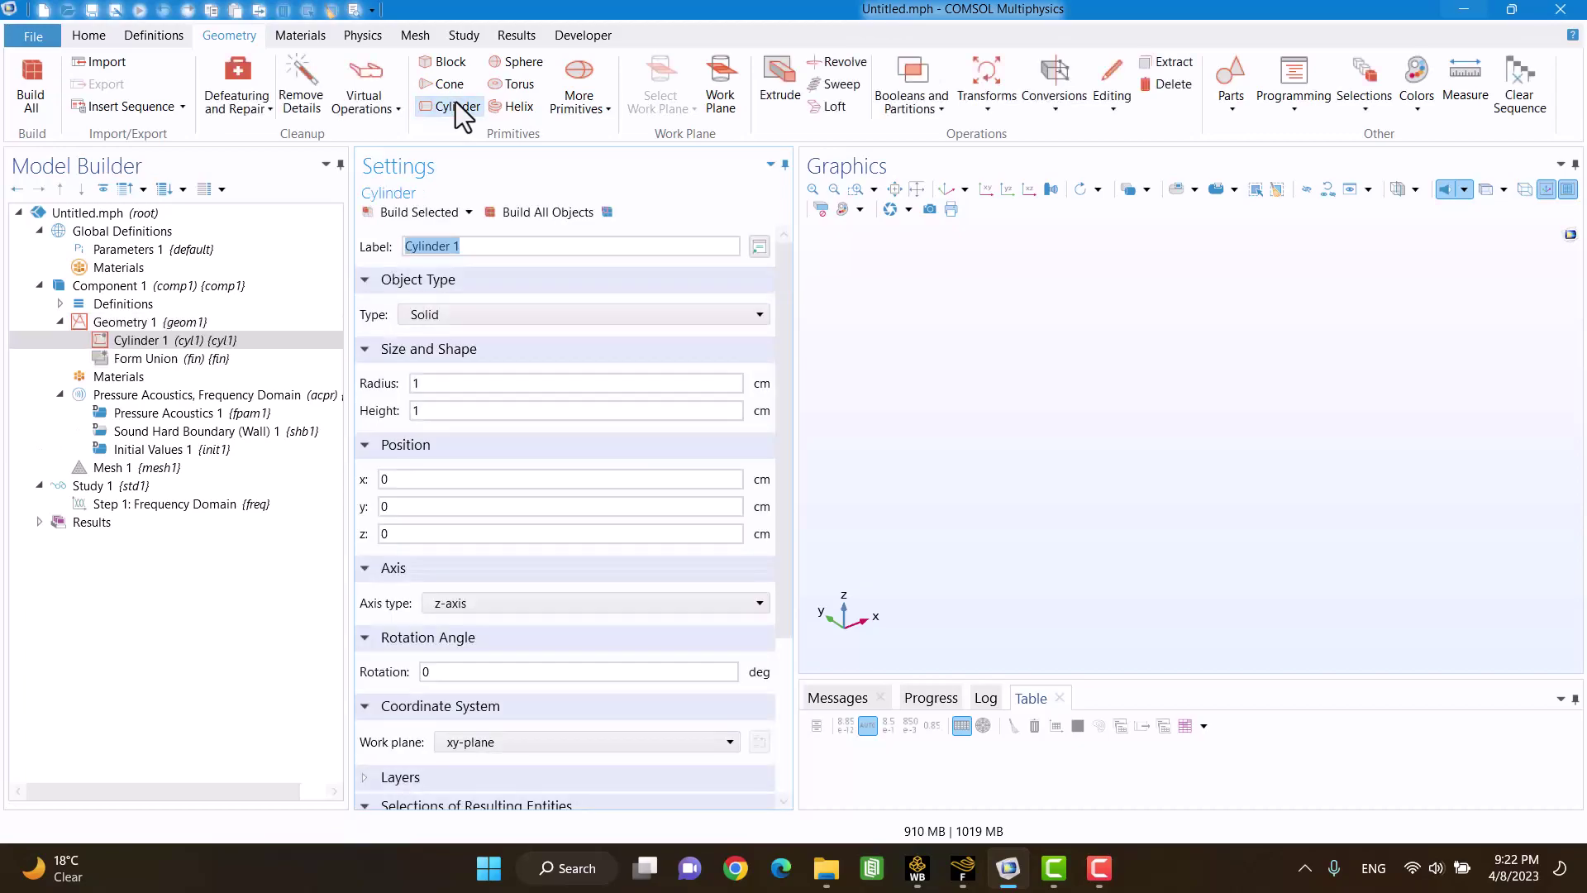
double_click(482, 386)
text(2)
click(490, 414)
text(30)
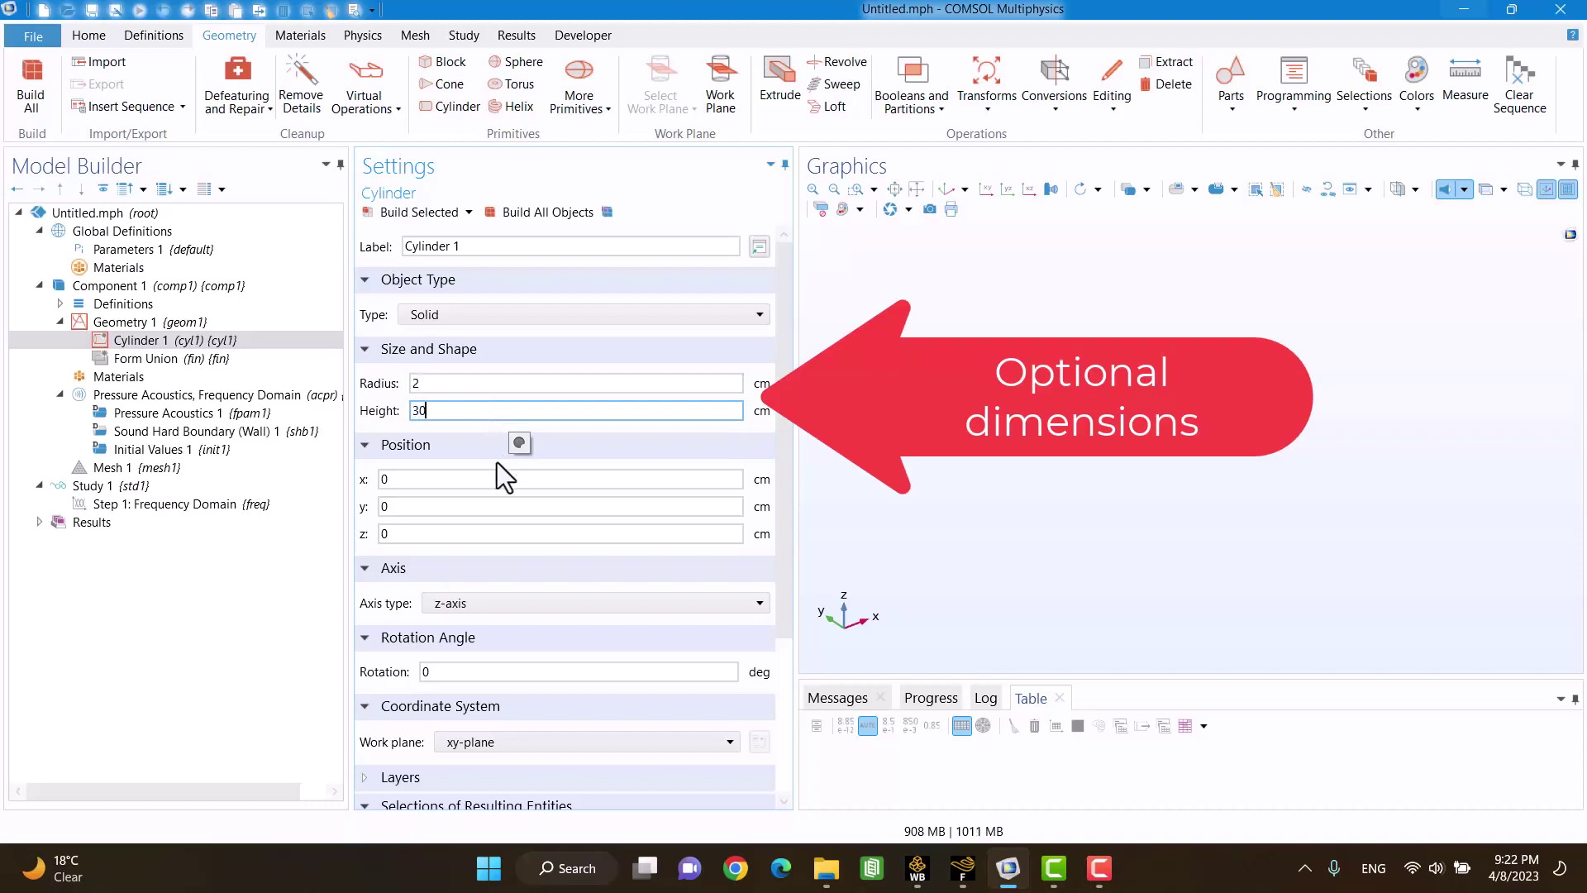
click(501, 604)
click(511, 622)
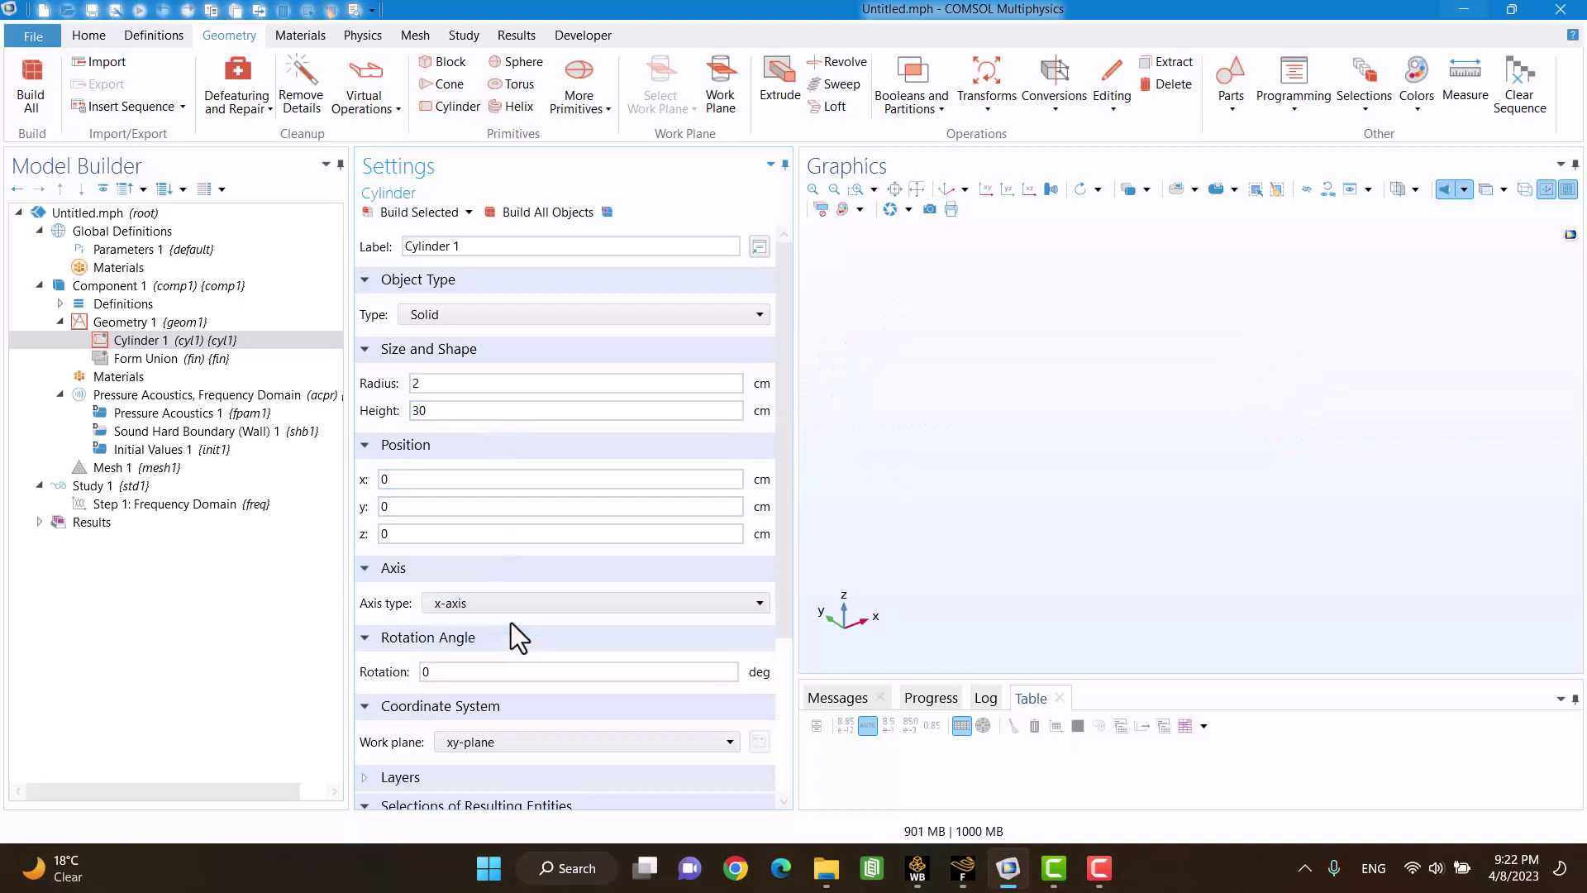
click(496, 212)
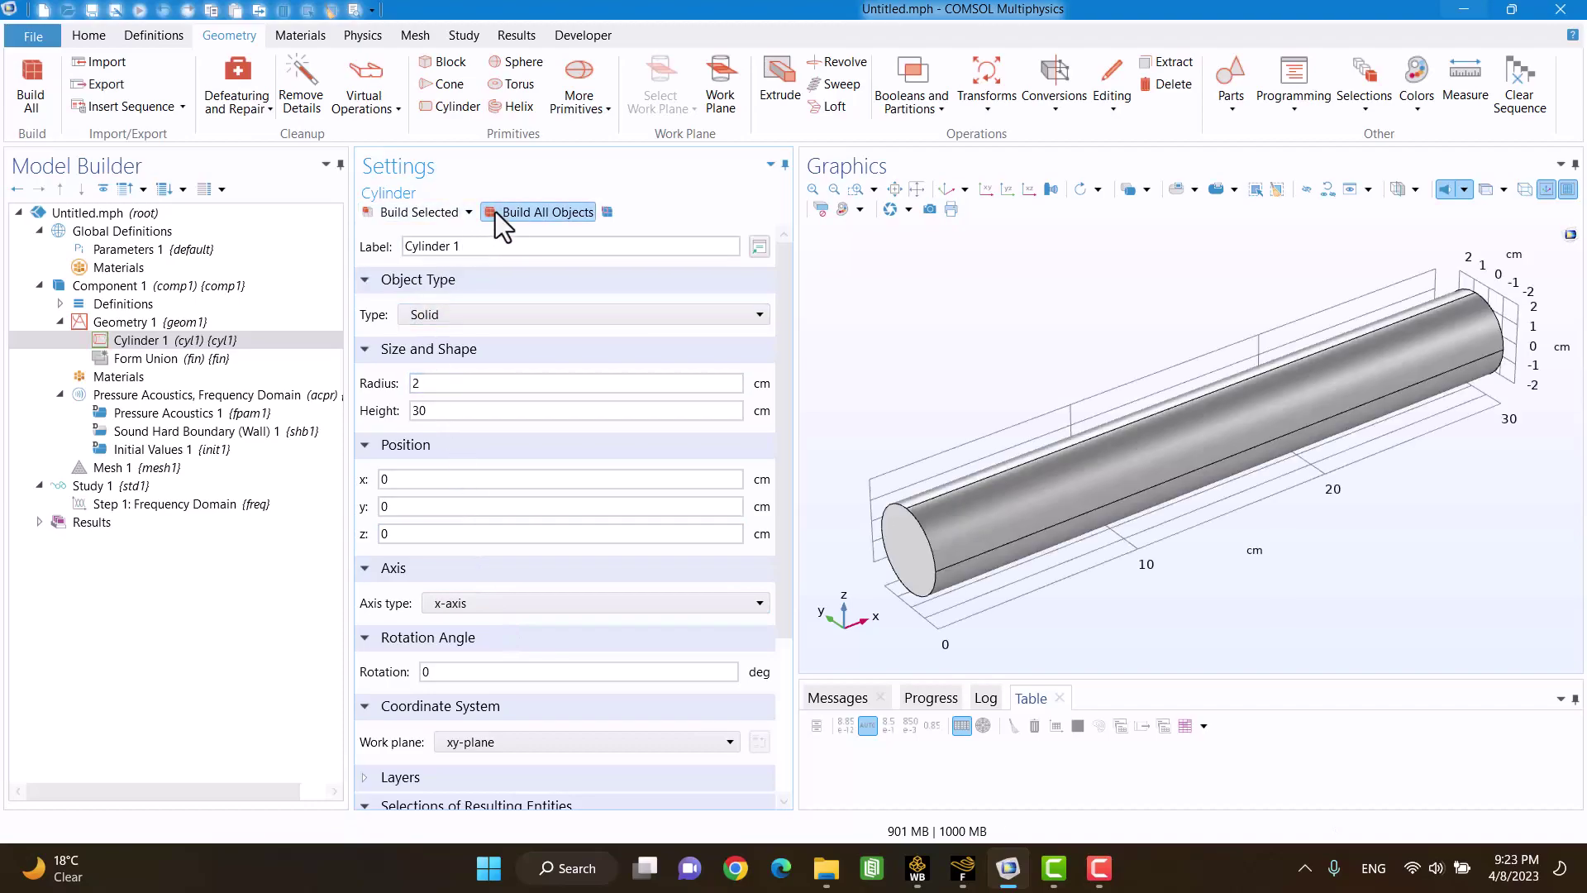
Step: Give the cylinder a 1 cm first layer and rebuild it
click(400, 777)
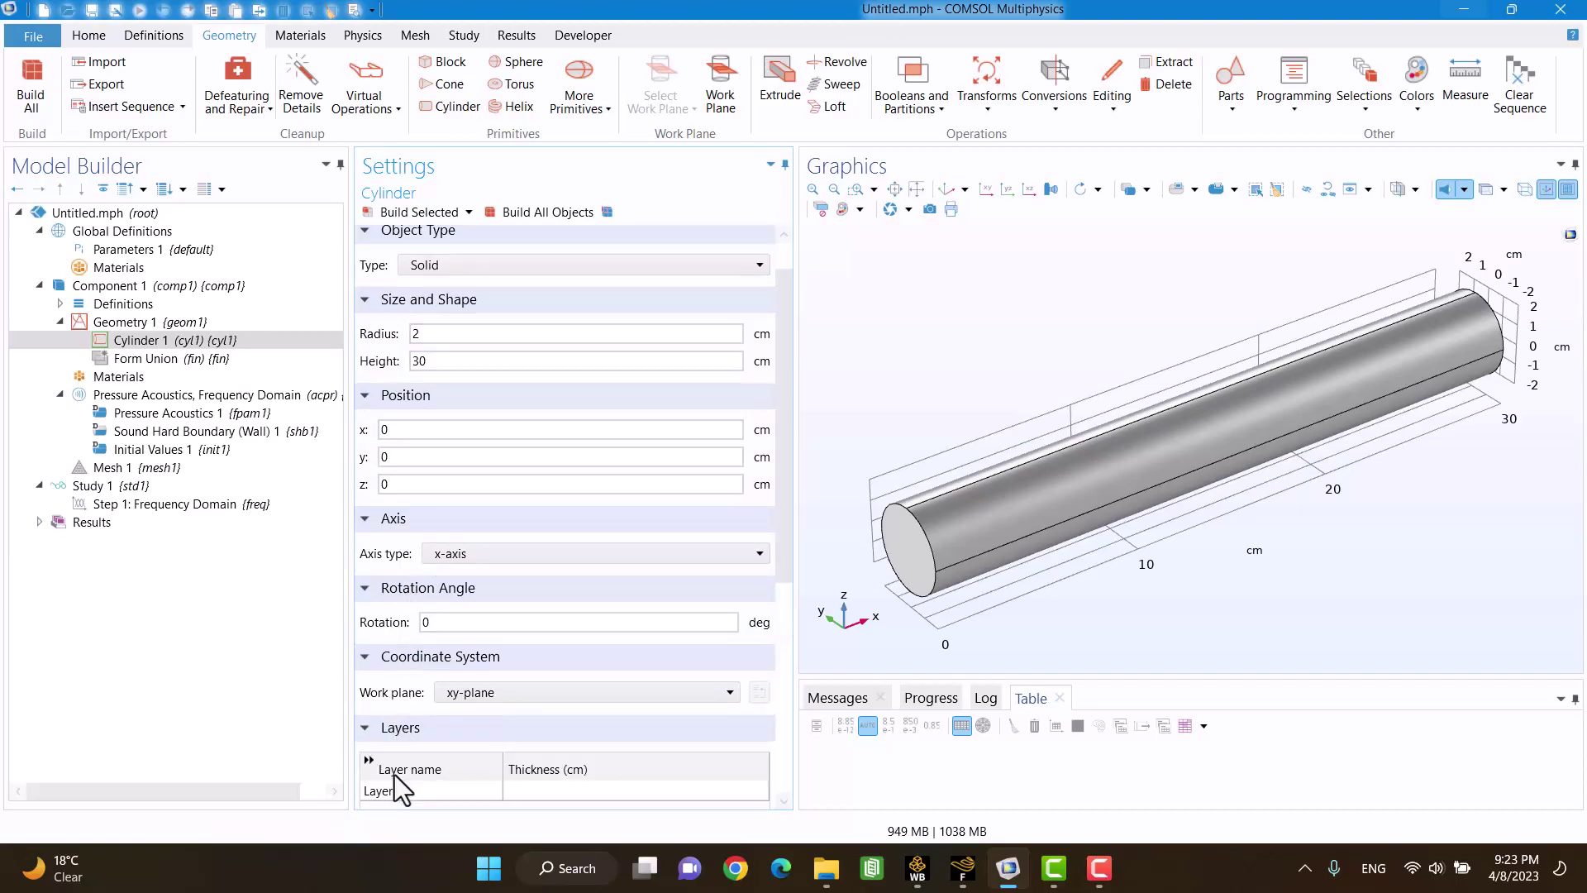
click(546, 791)
text(1)
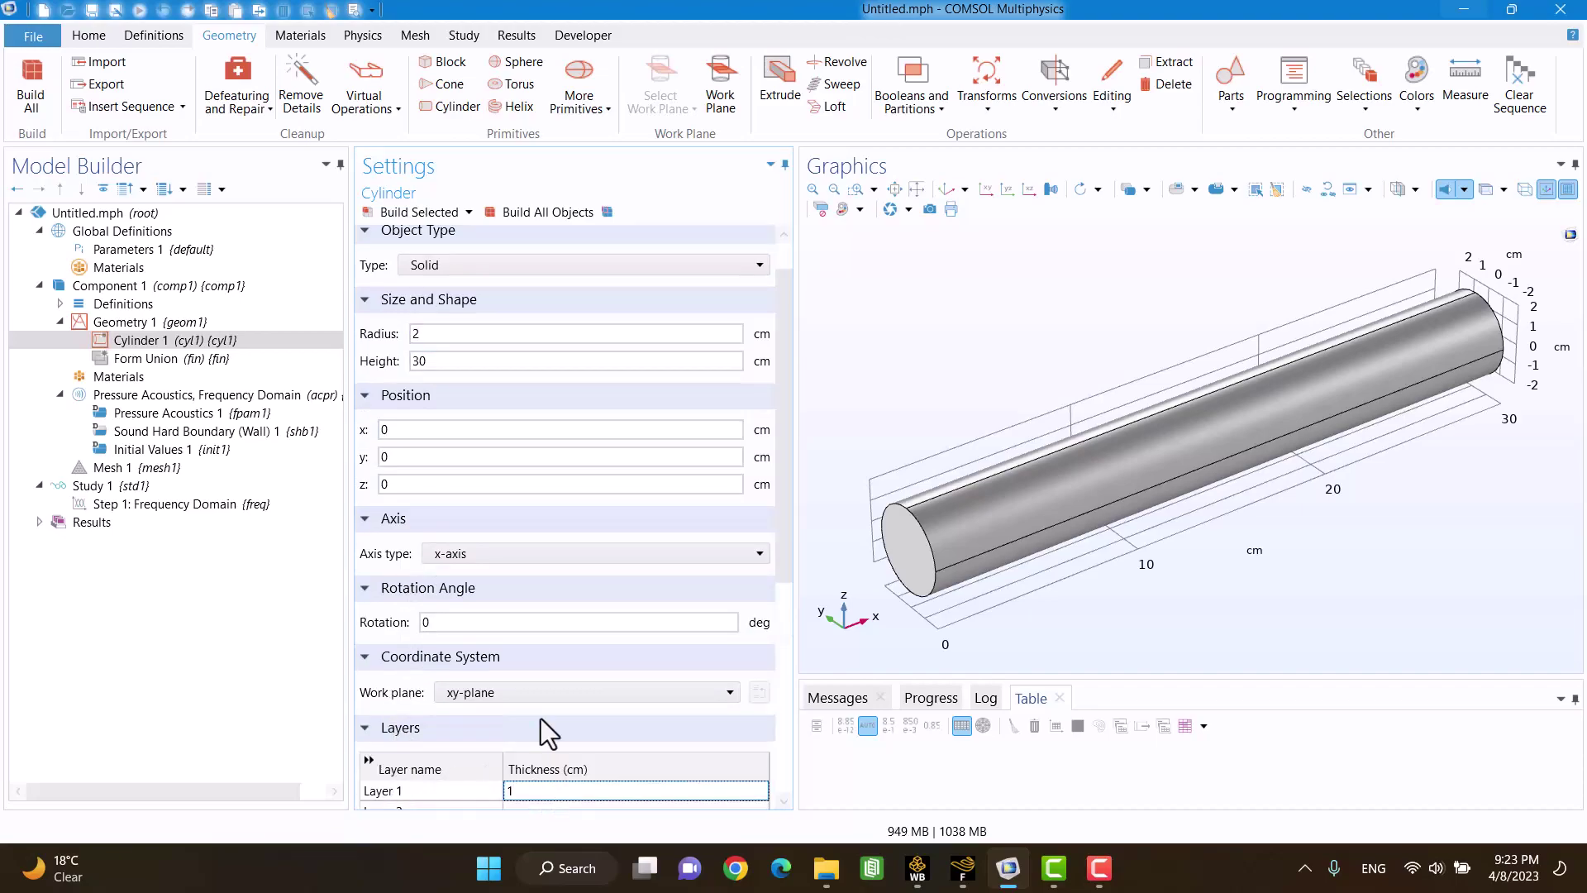
click(501, 207)
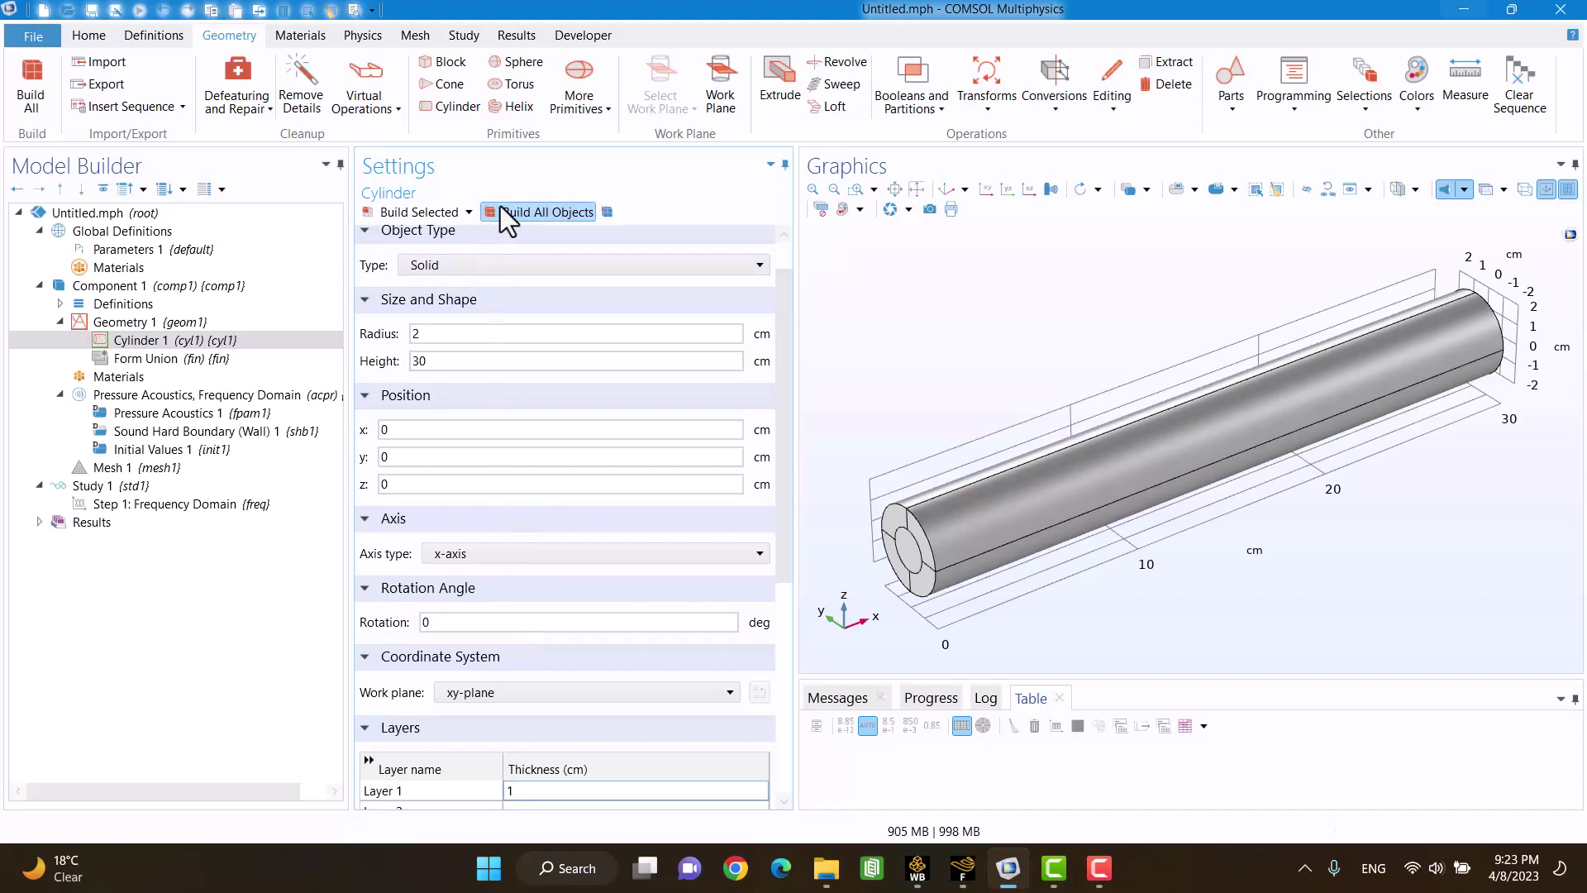
Step: Form composite domains from cylinder domains 1, 2, 4 and 5 and build the geometry
click(381, 105)
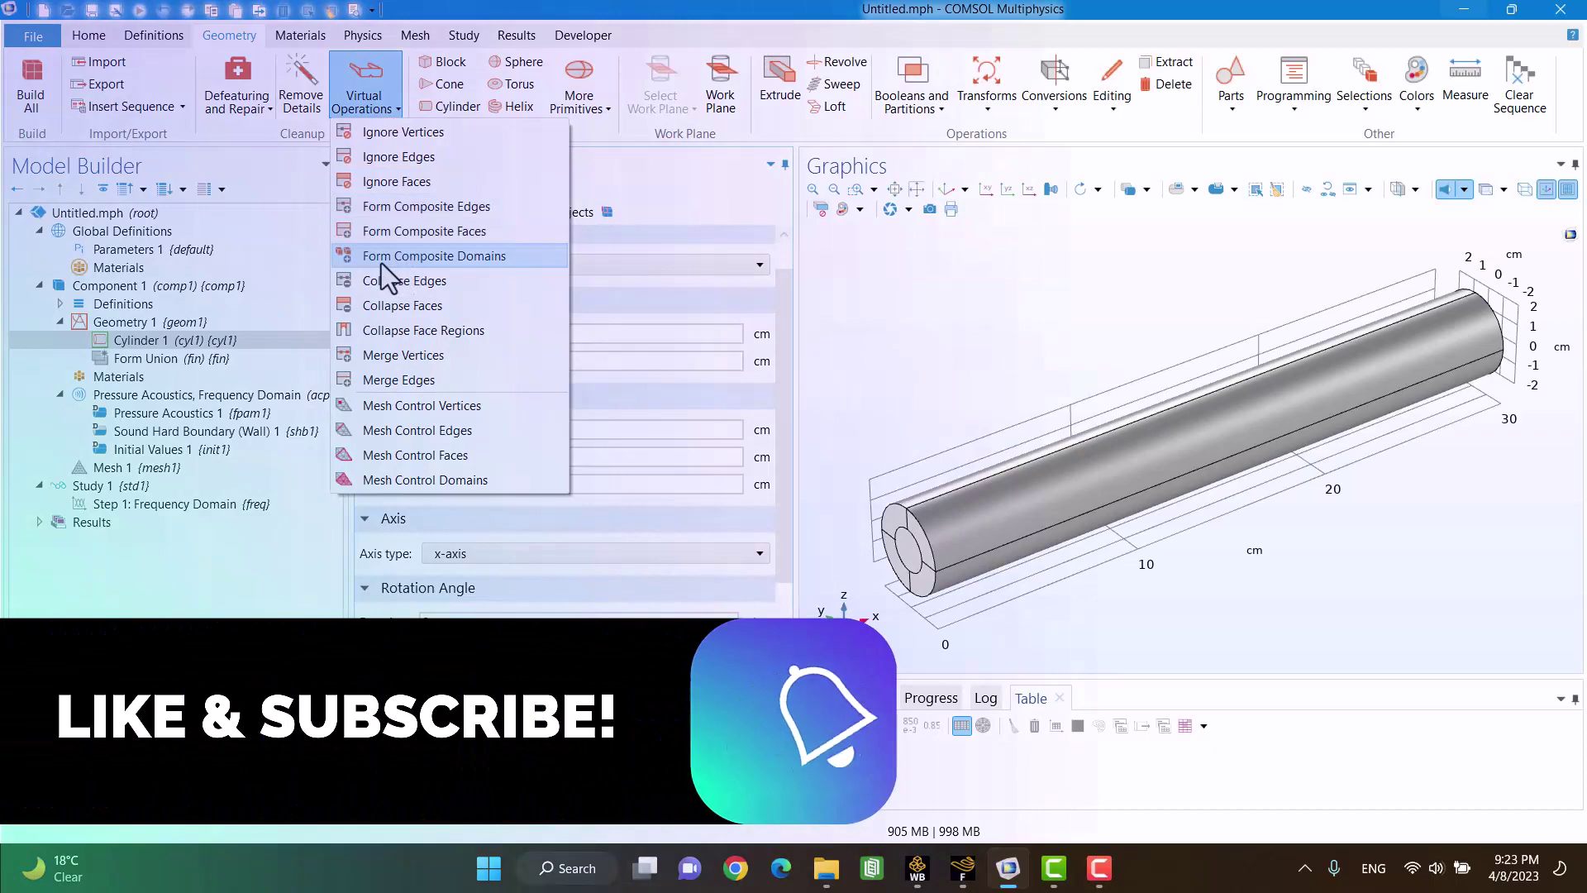
click(498, 260)
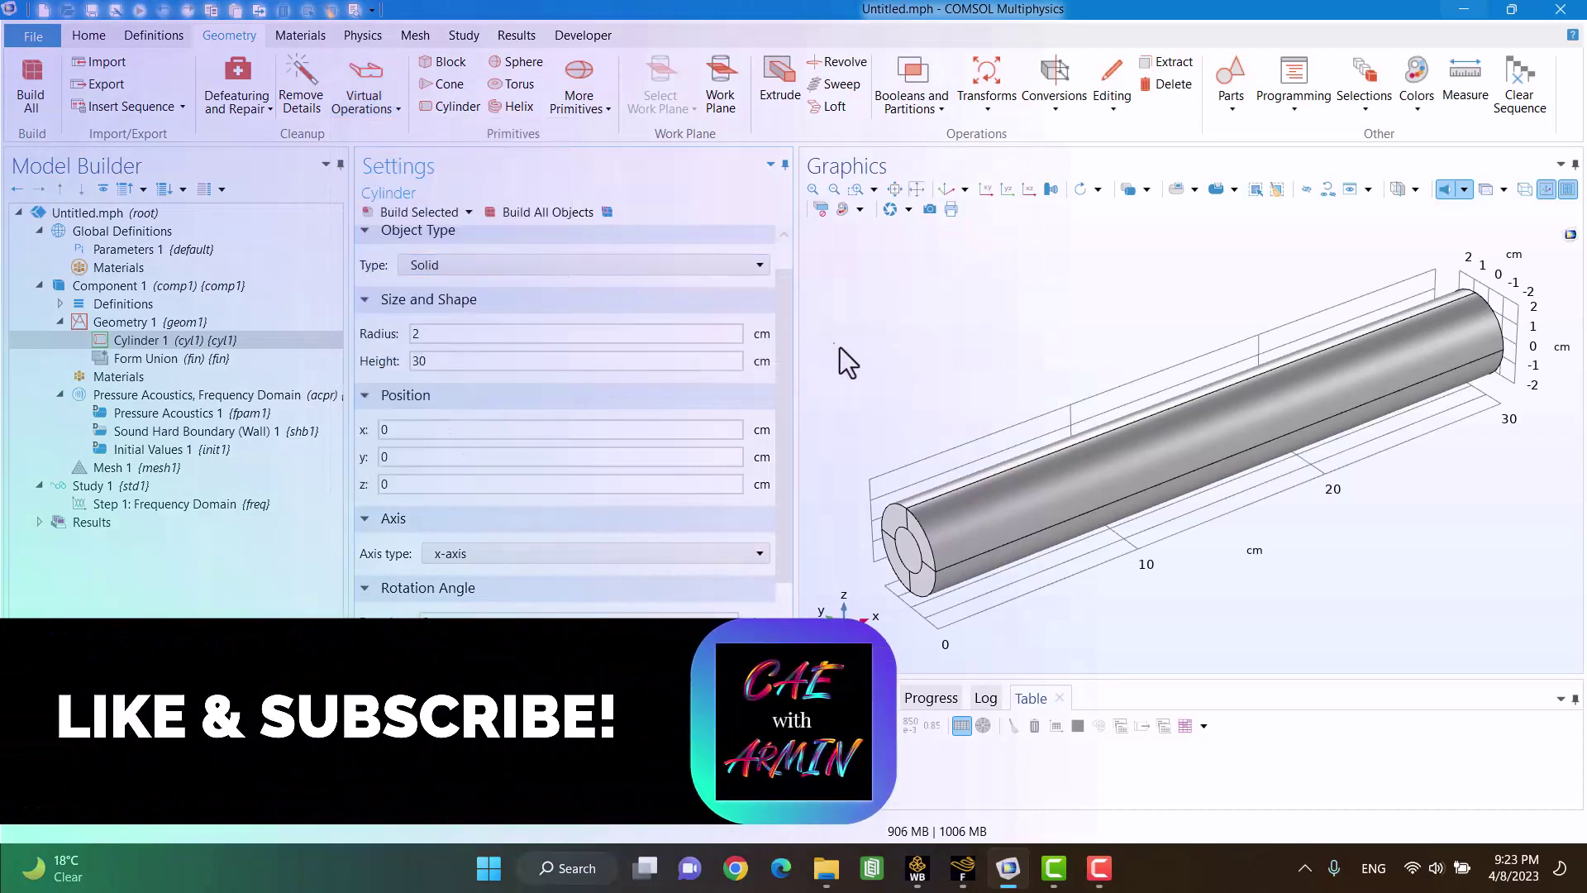
click(962, 498)
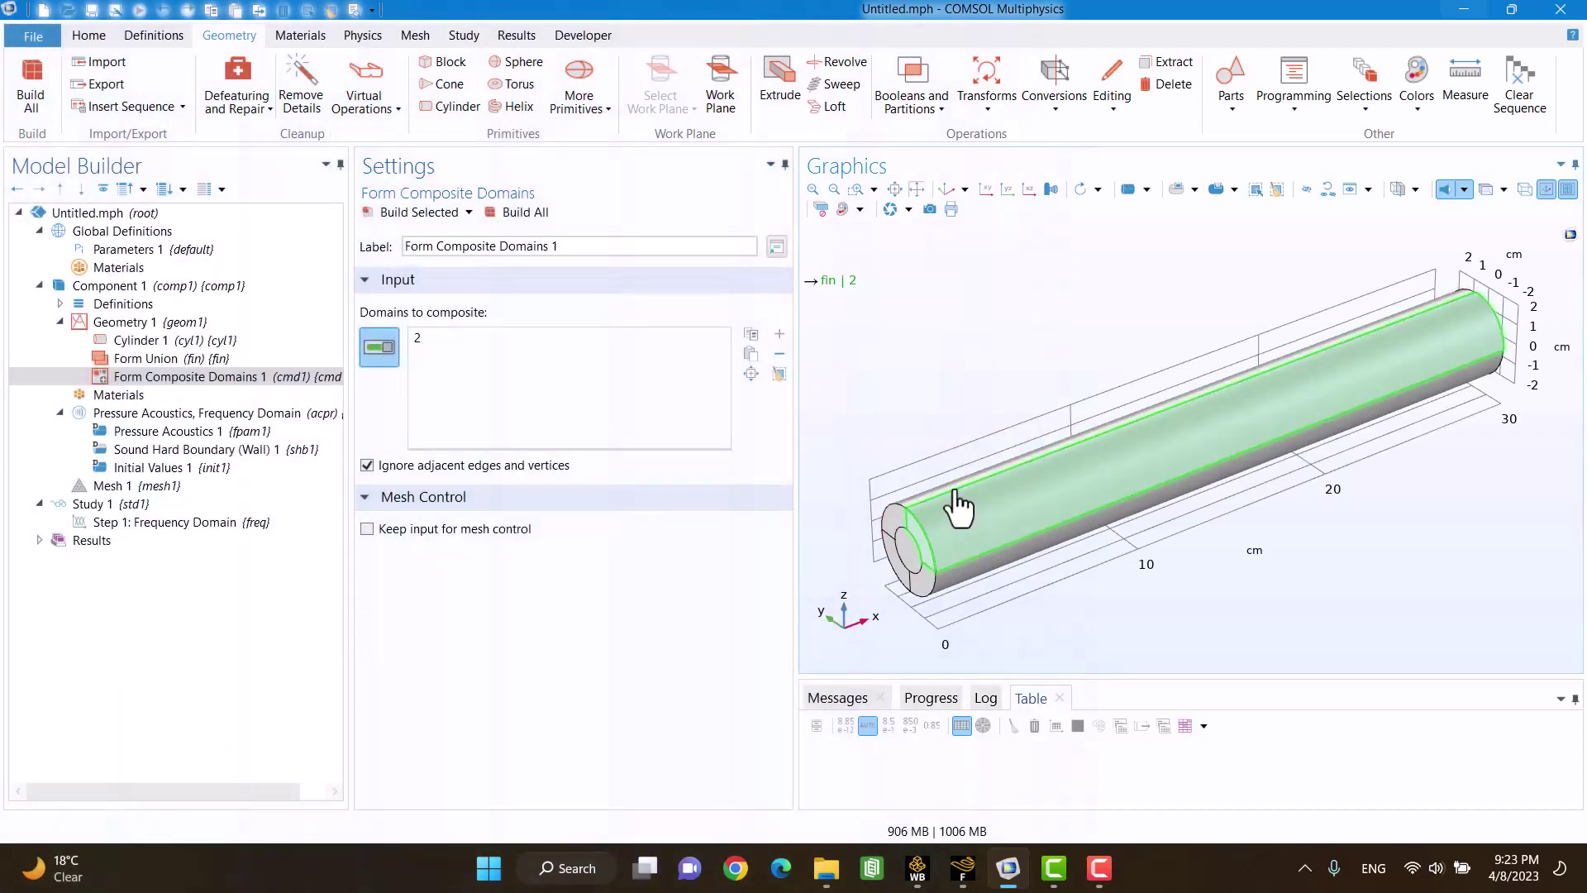
click(974, 575)
click(939, 591)
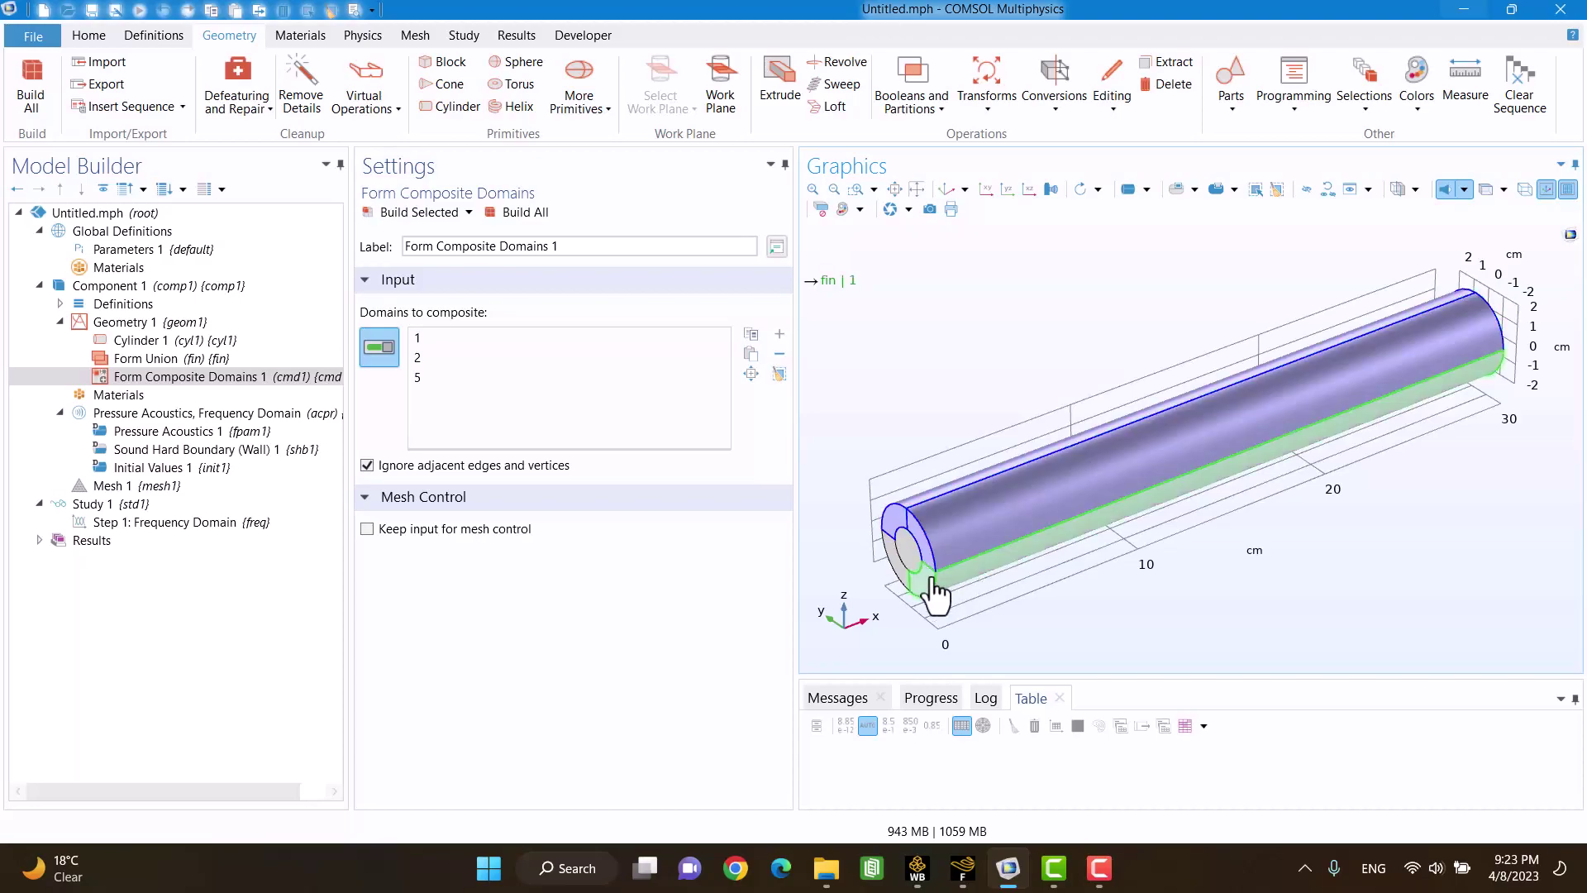
click(896, 593)
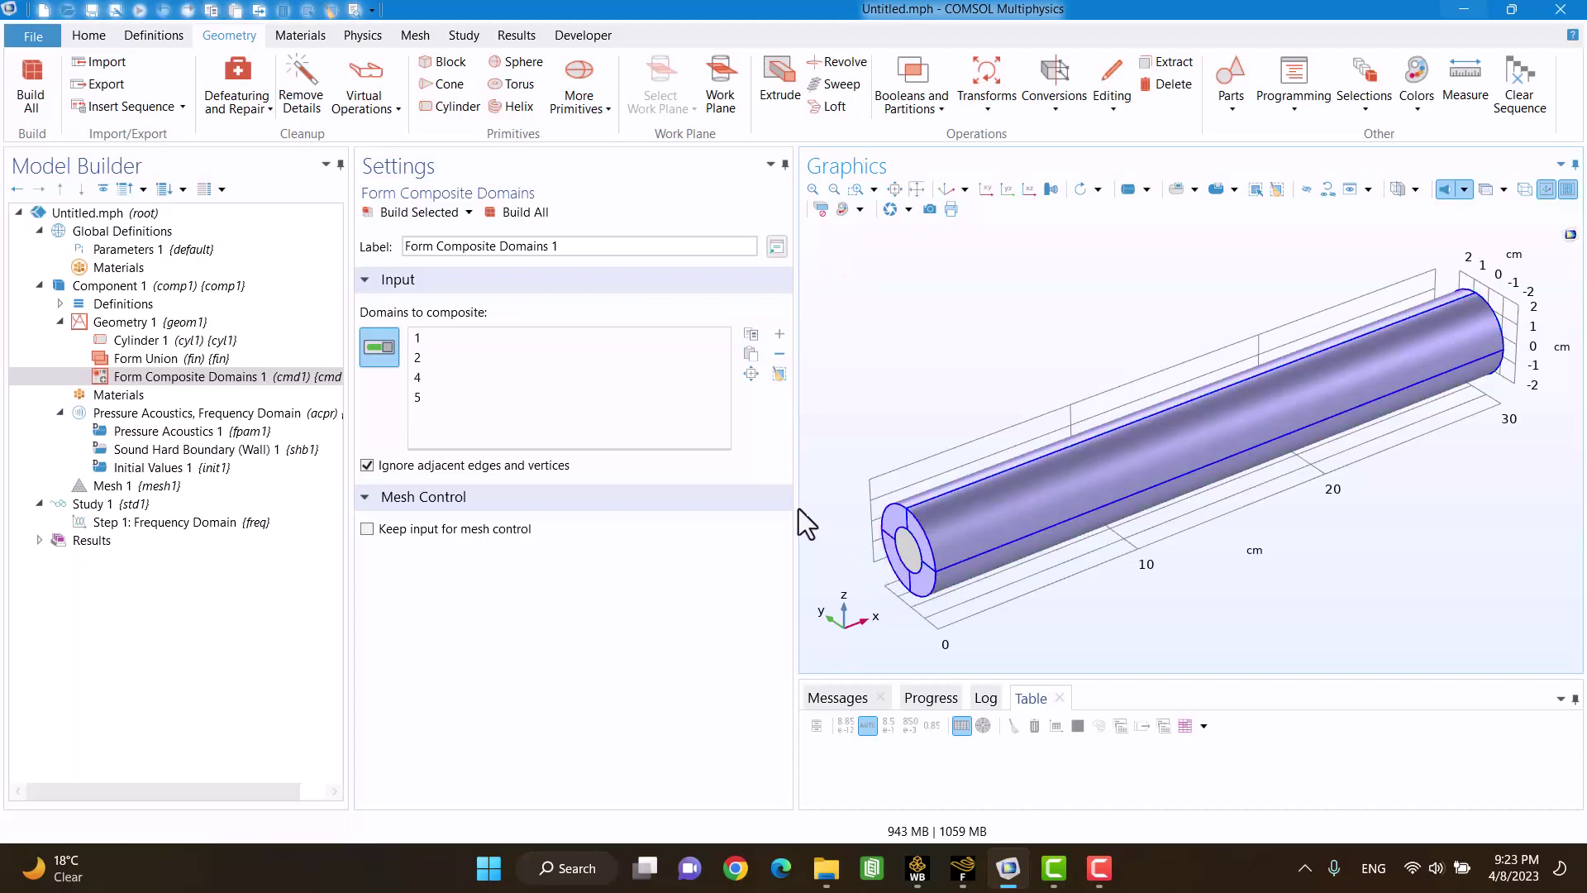
click(536, 215)
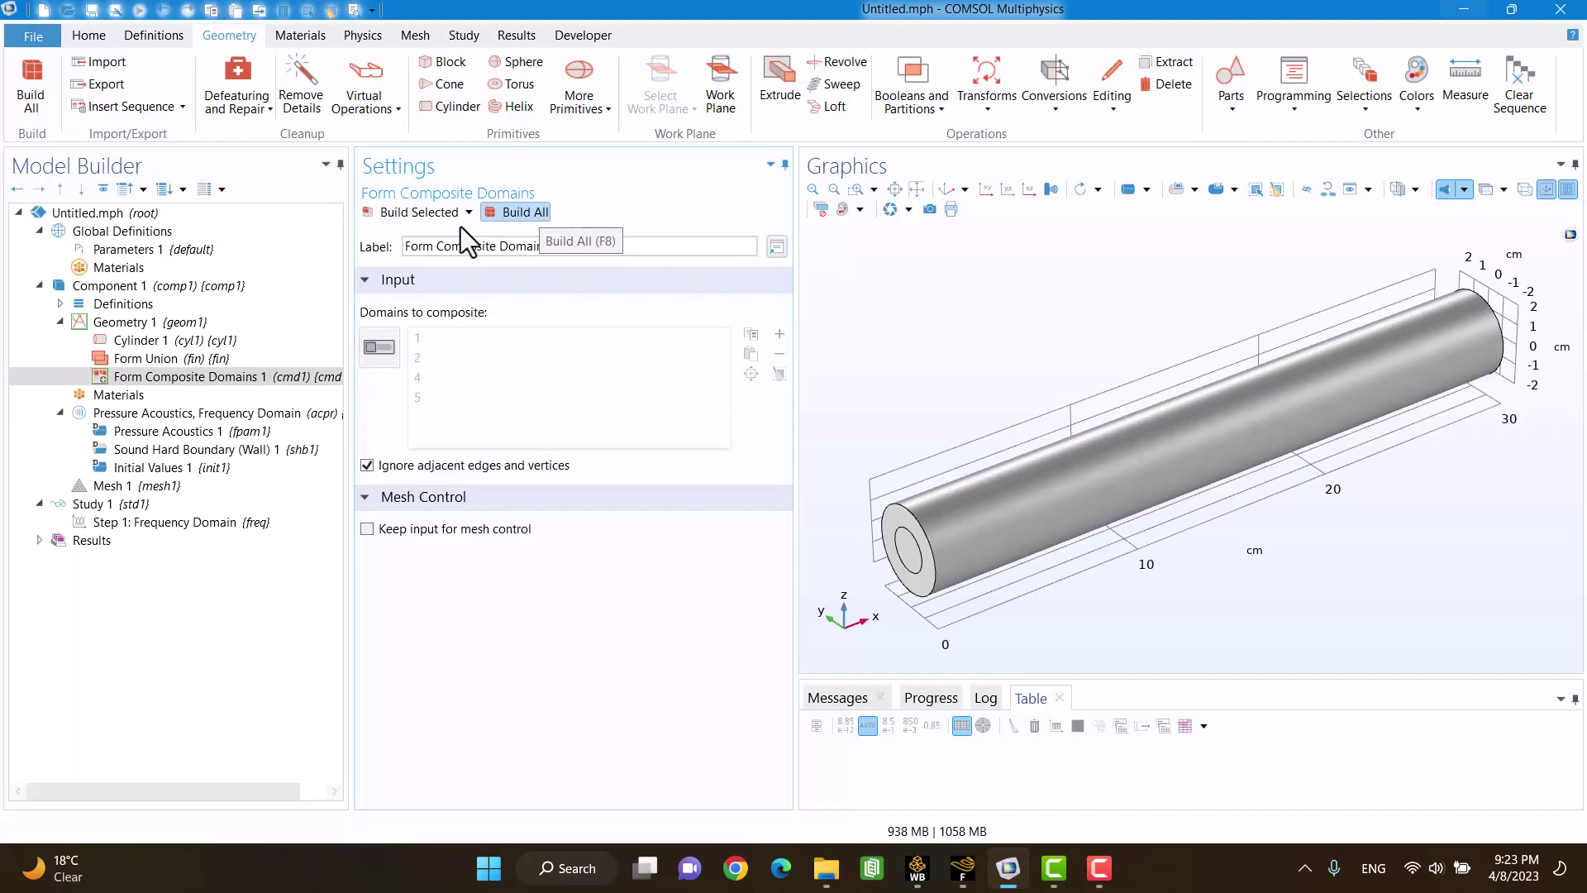
Step: Add Air from the recently used materials to the tube's domains
right_click(139, 407)
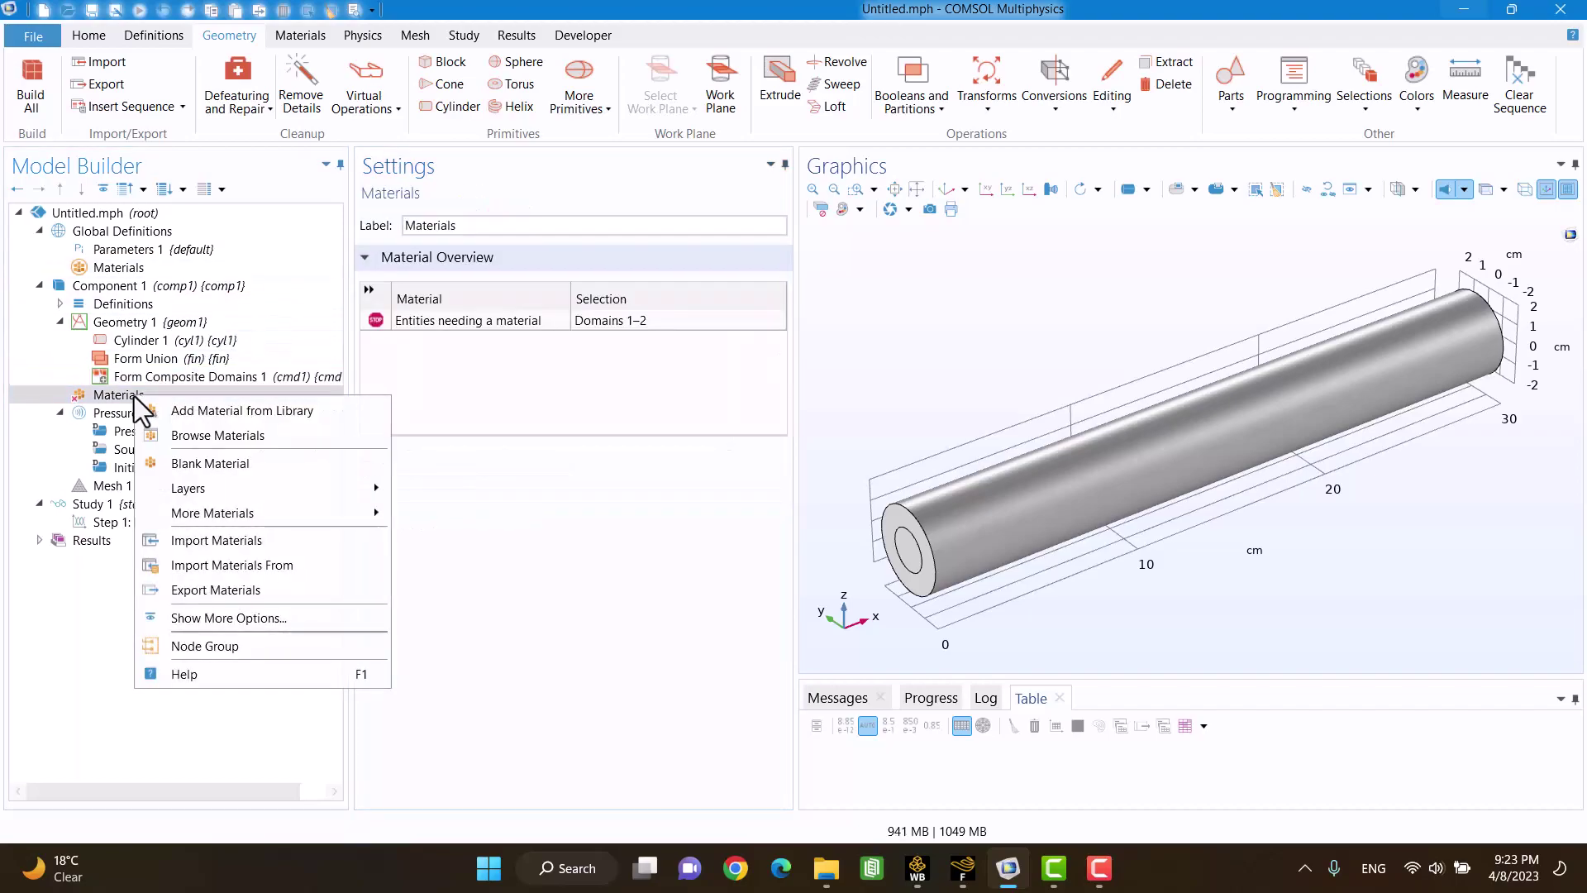
click(149, 408)
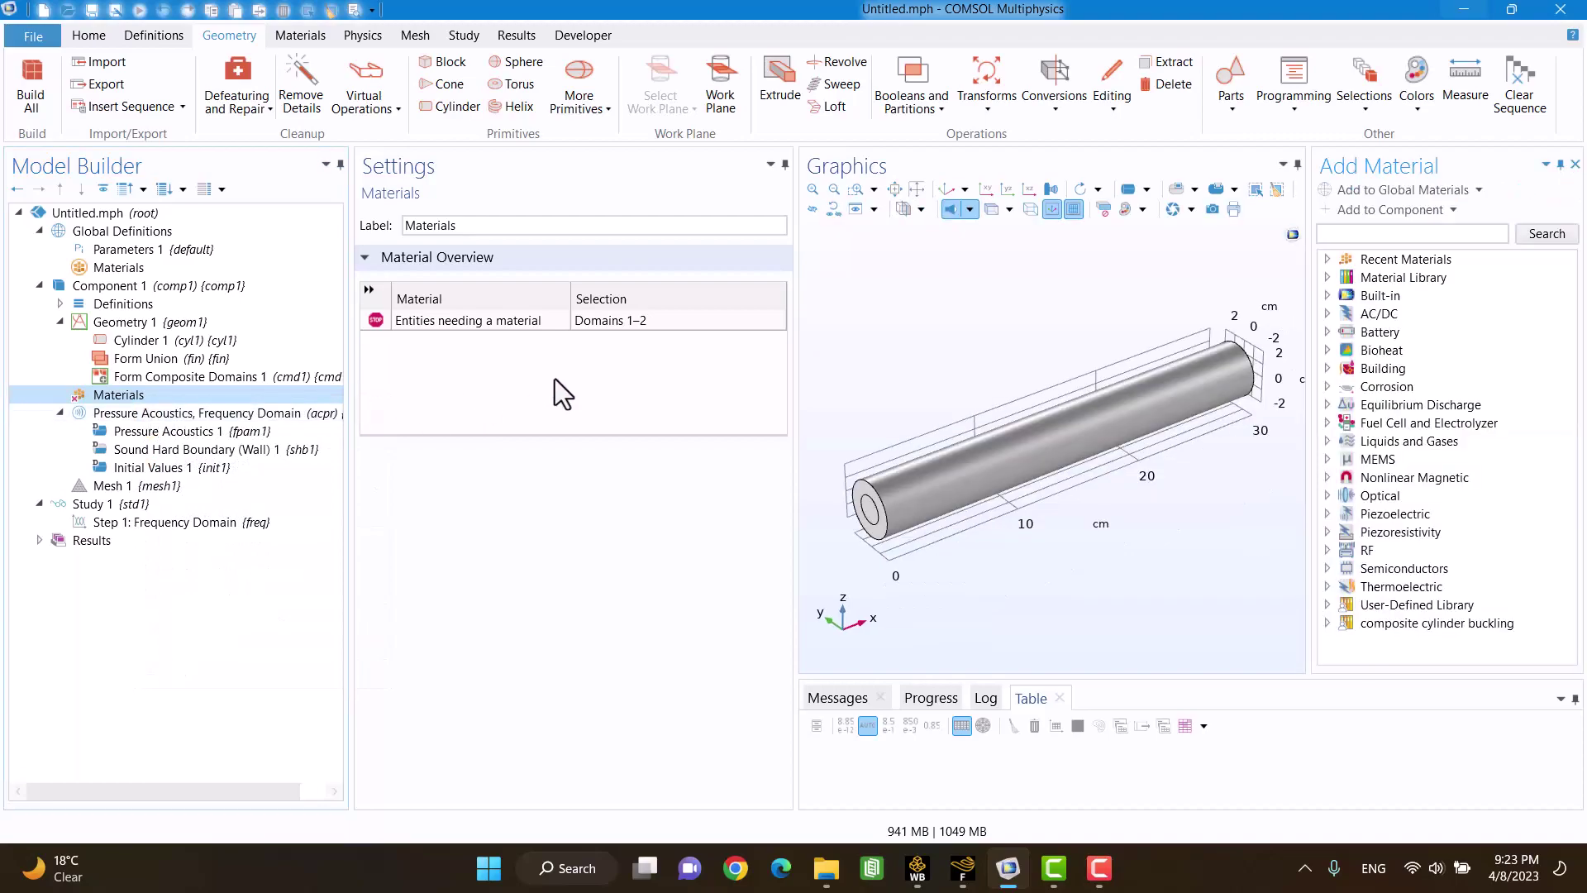
click(1327, 260)
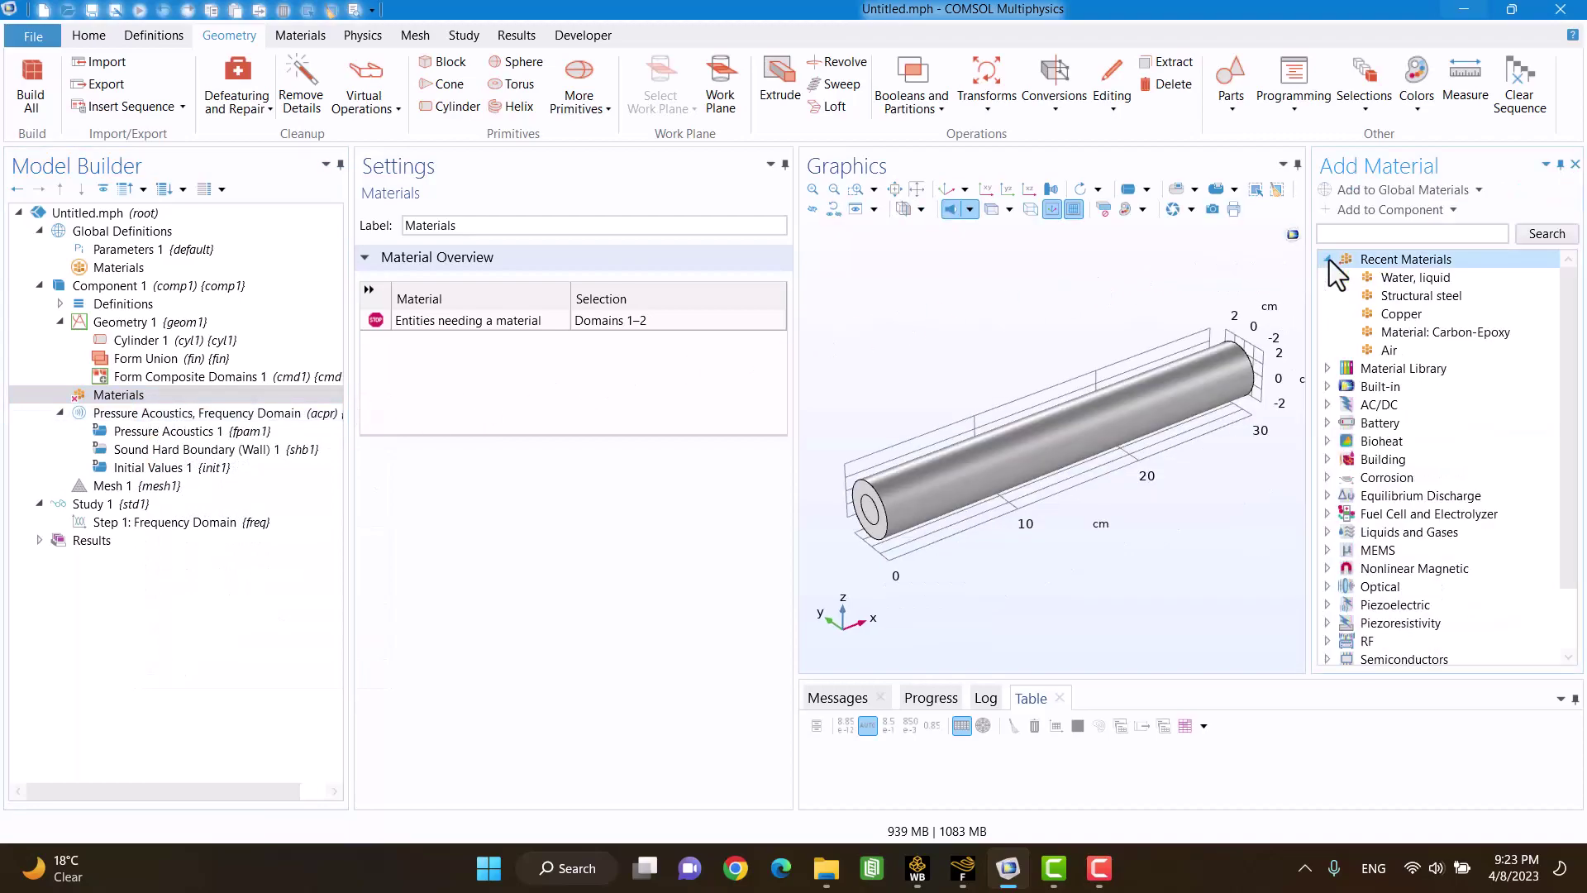
click(1383, 352)
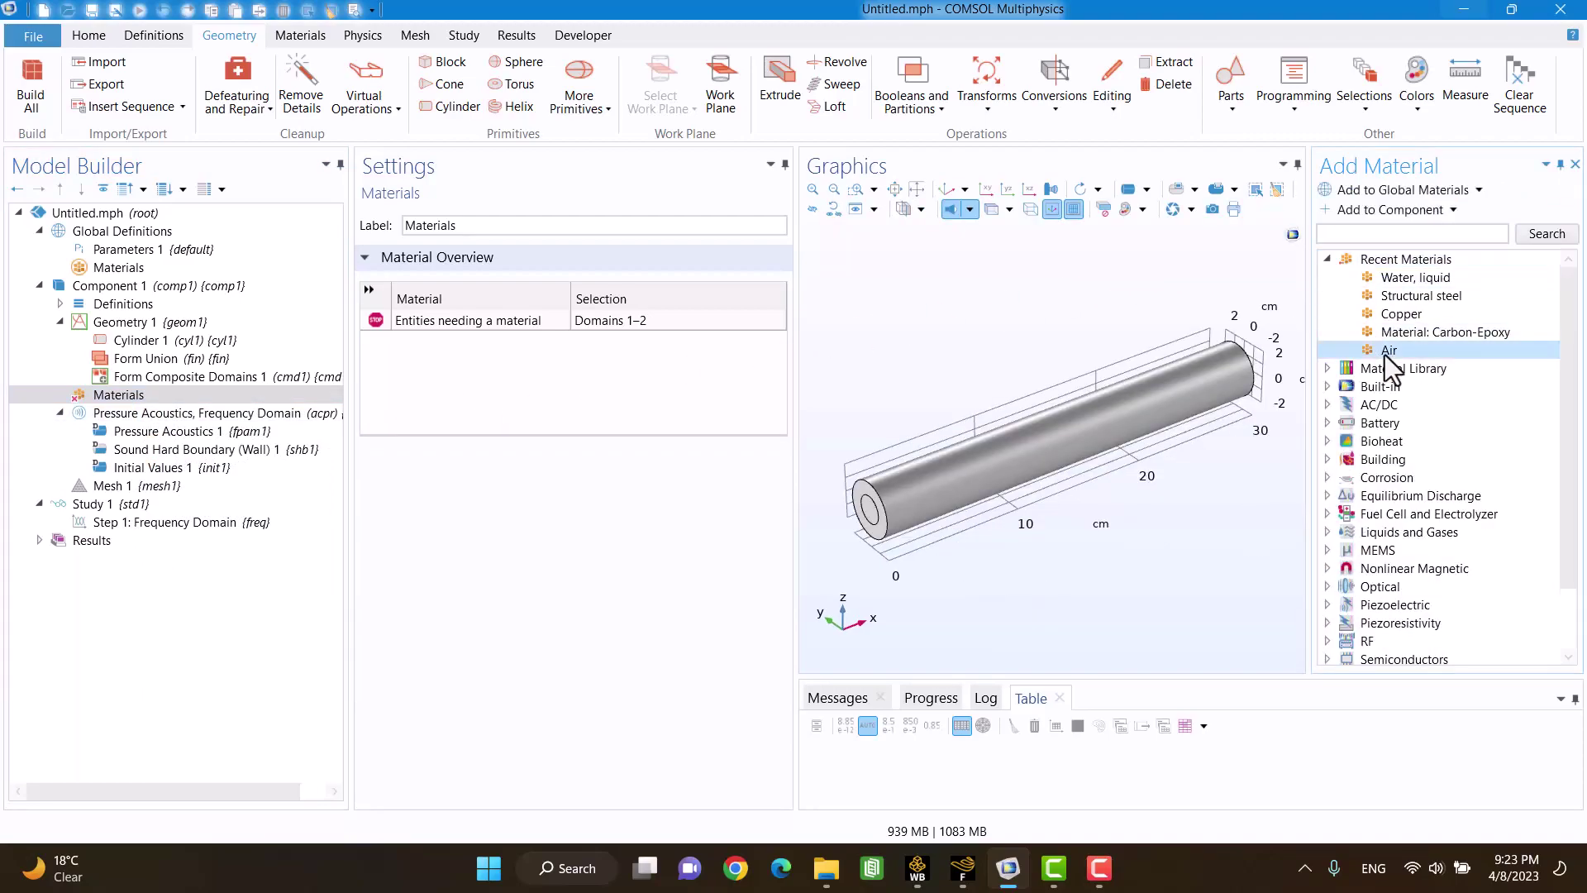
click(1361, 218)
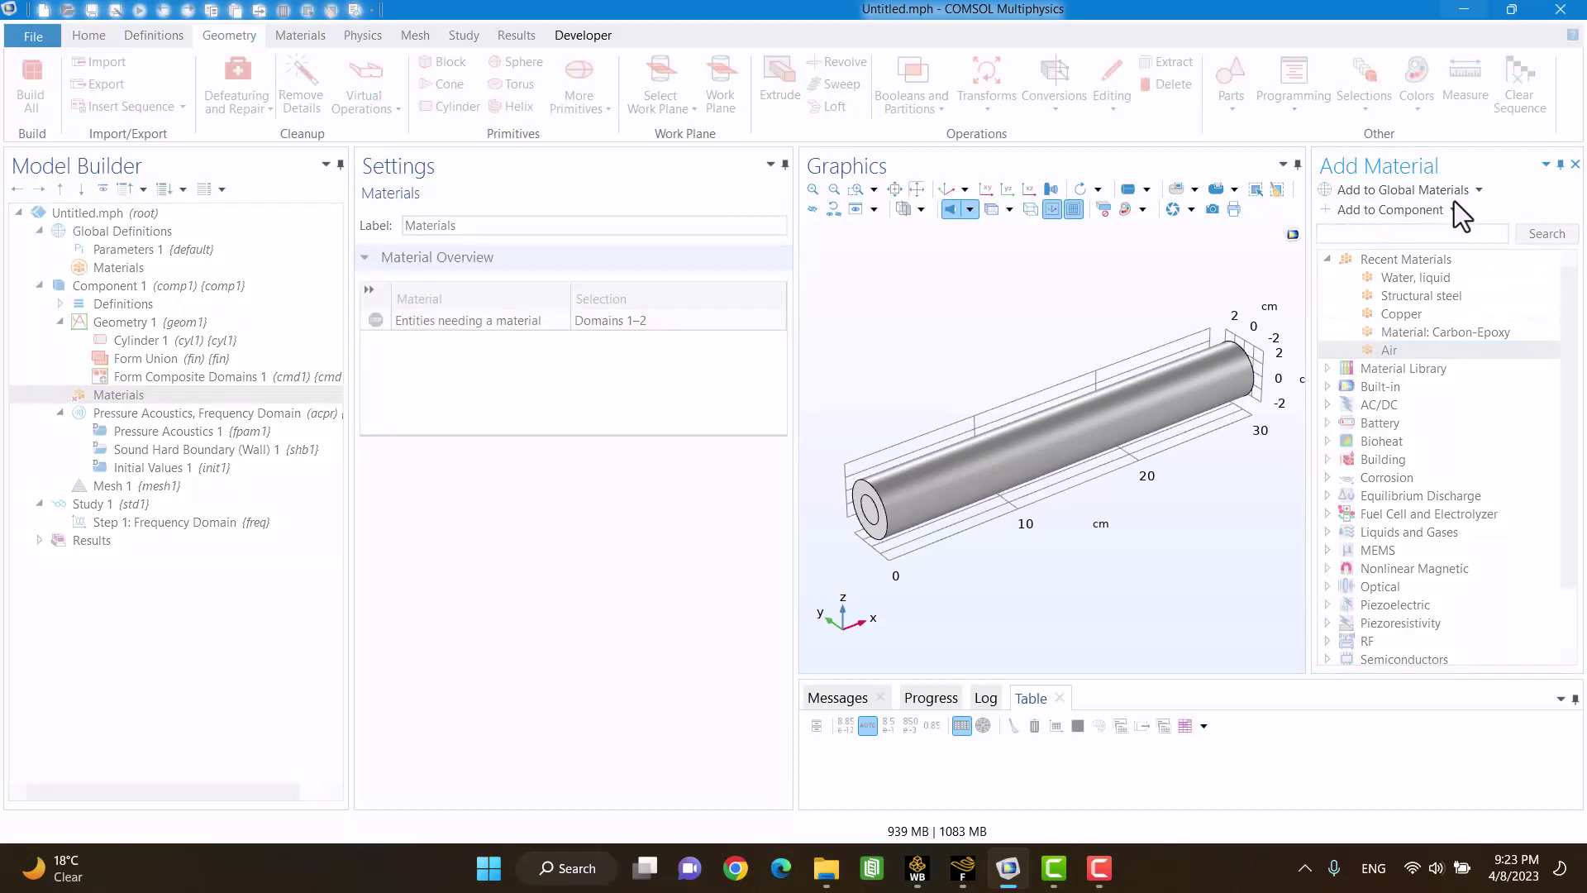
Step: Verify Air covers Domains 1–2, then select the Pressure Acoustics physics node
click(1577, 167)
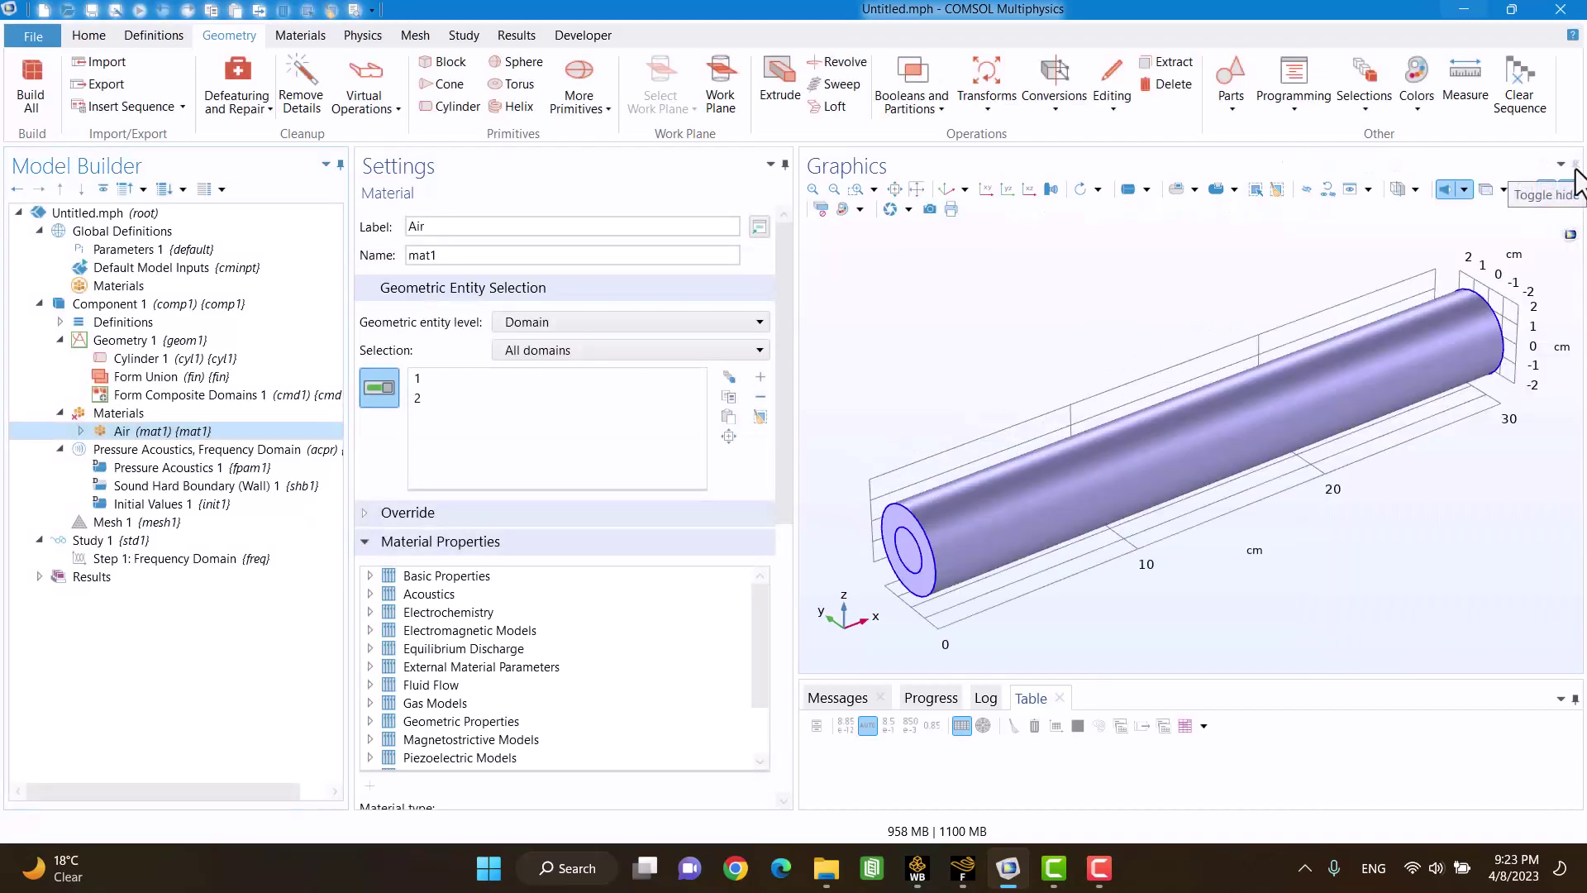
click(126, 417)
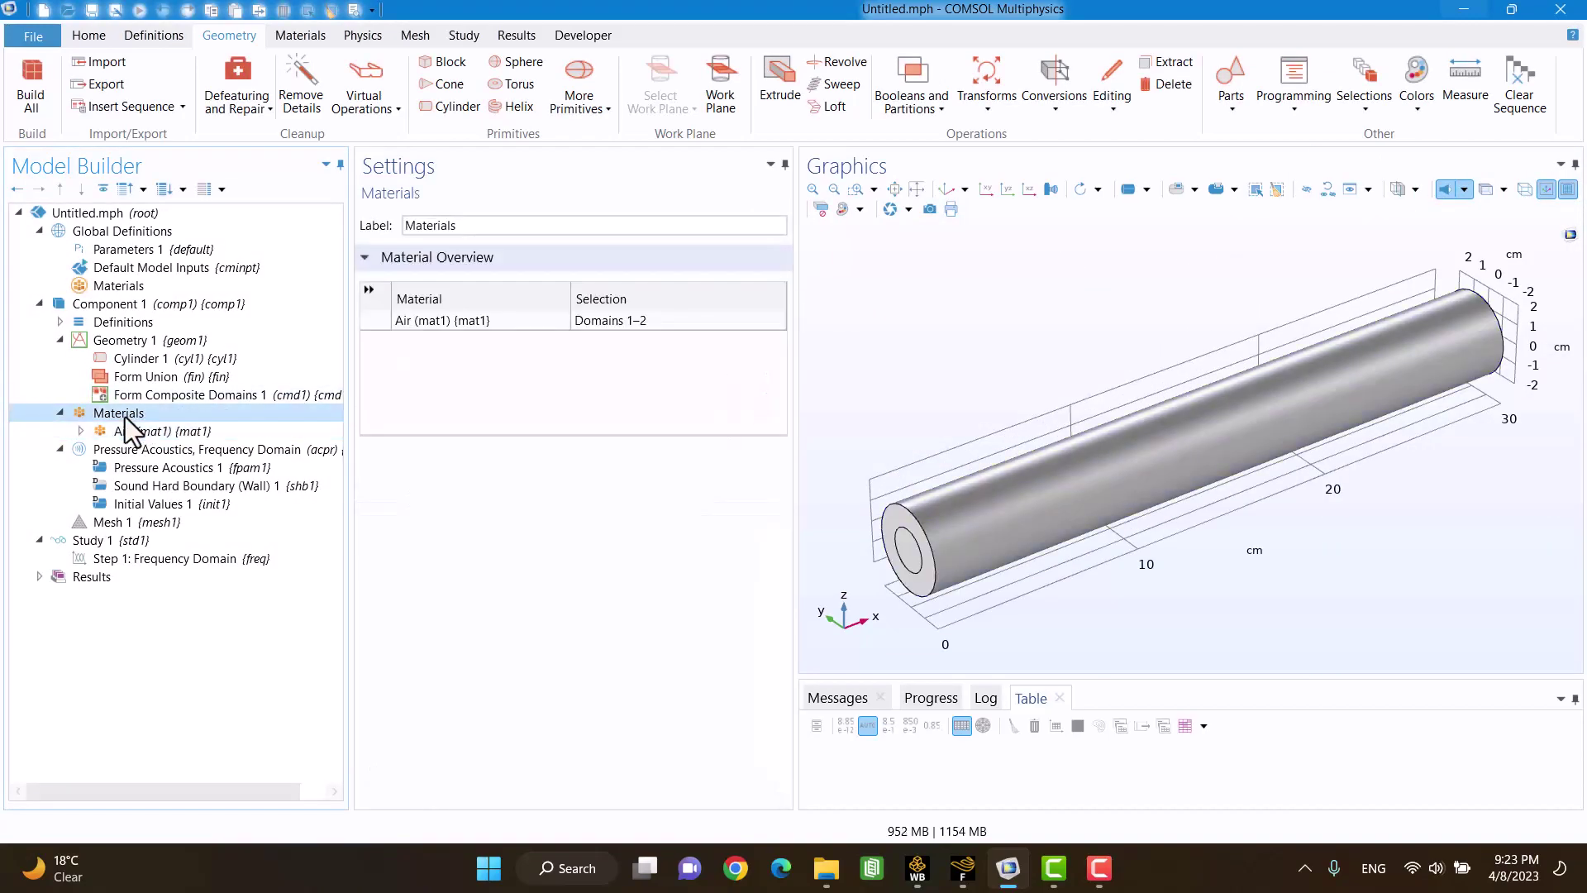
click(124, 457)
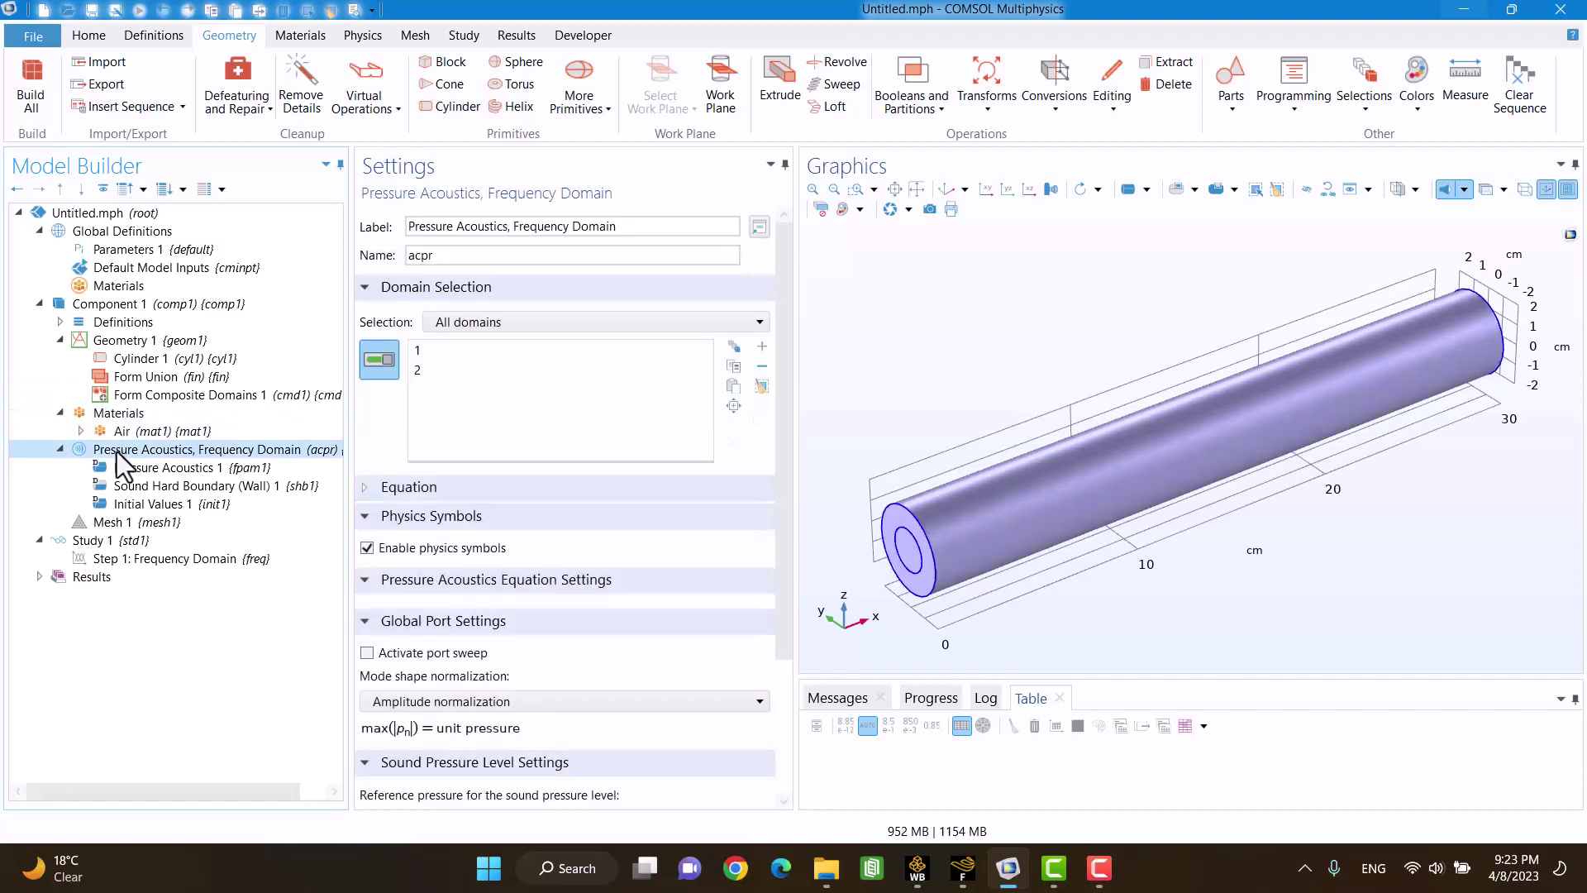
Step: Add a circular Port 1 on the tube's near end boundaries 1 and 3
right_click(121, 457)
click(181, 460)
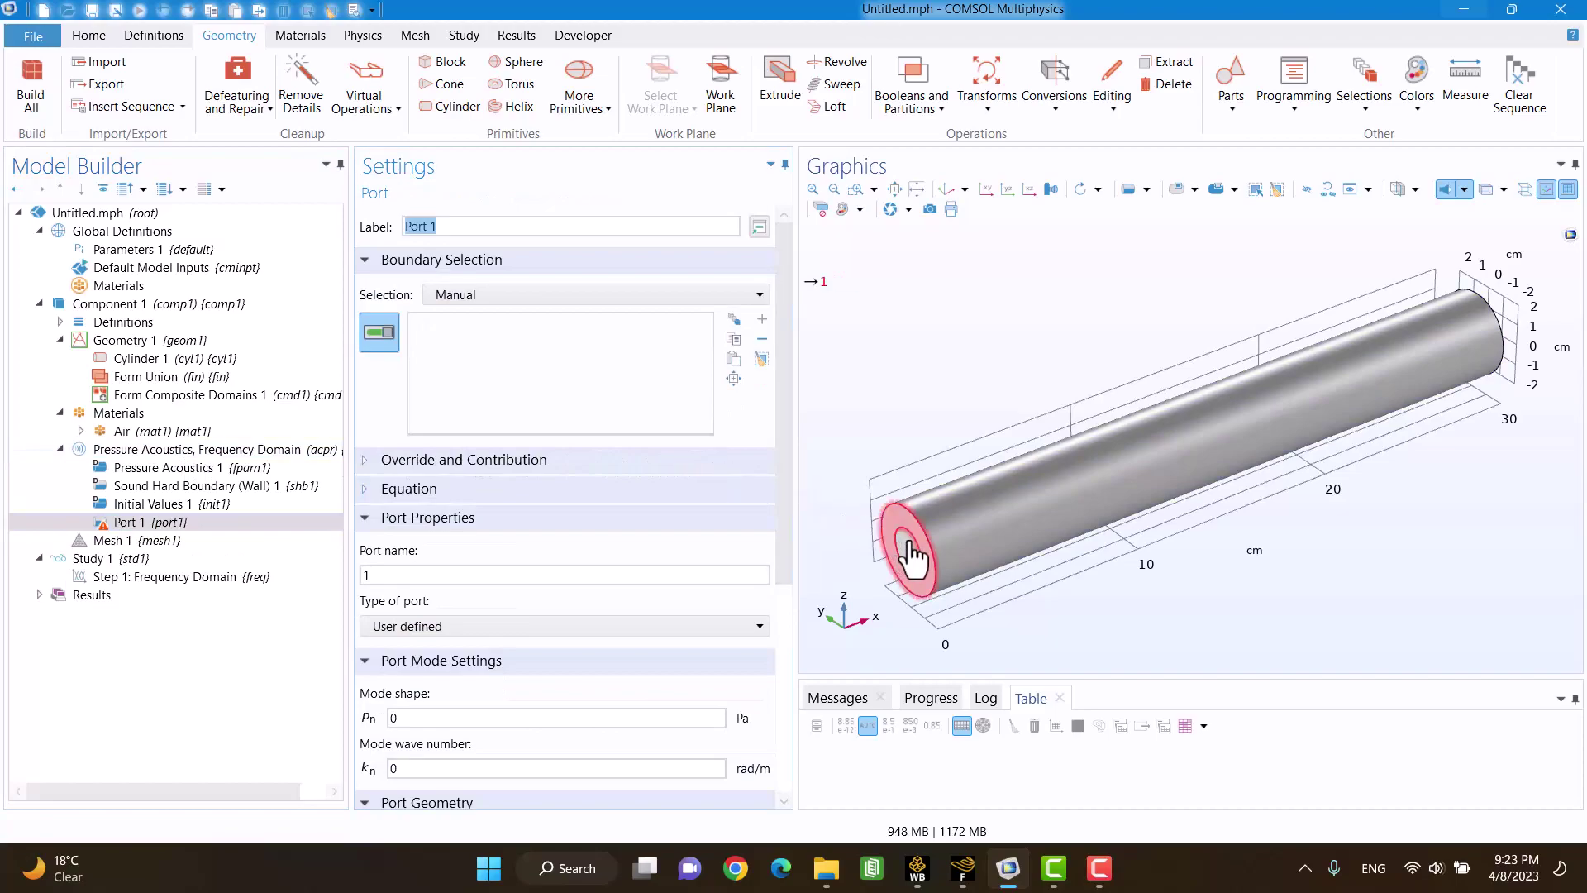
click(908, 542)
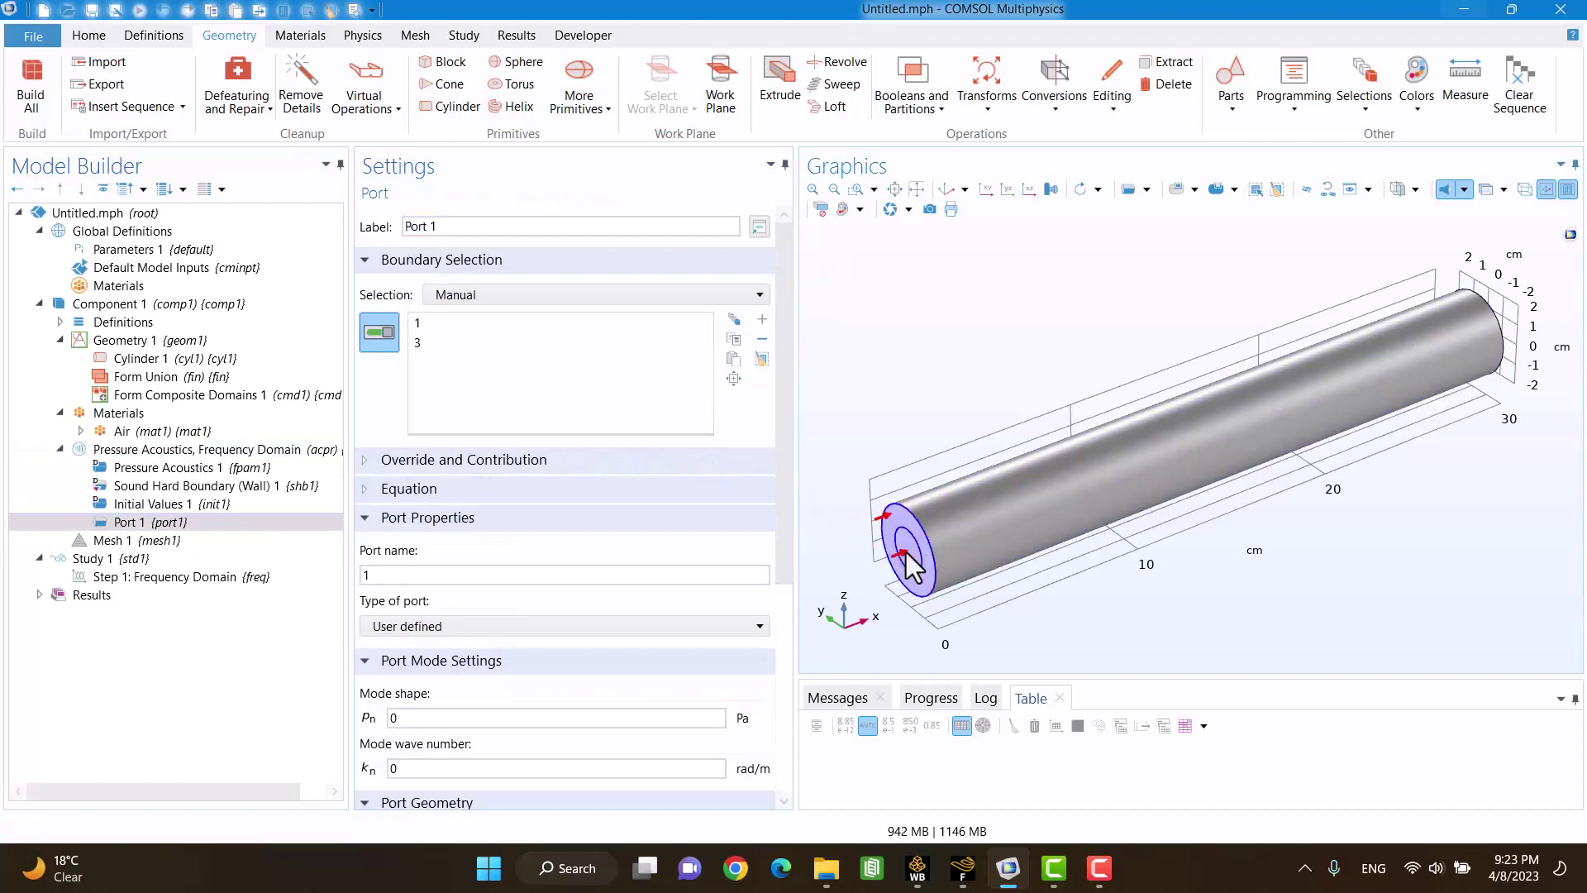
click(400, 623)
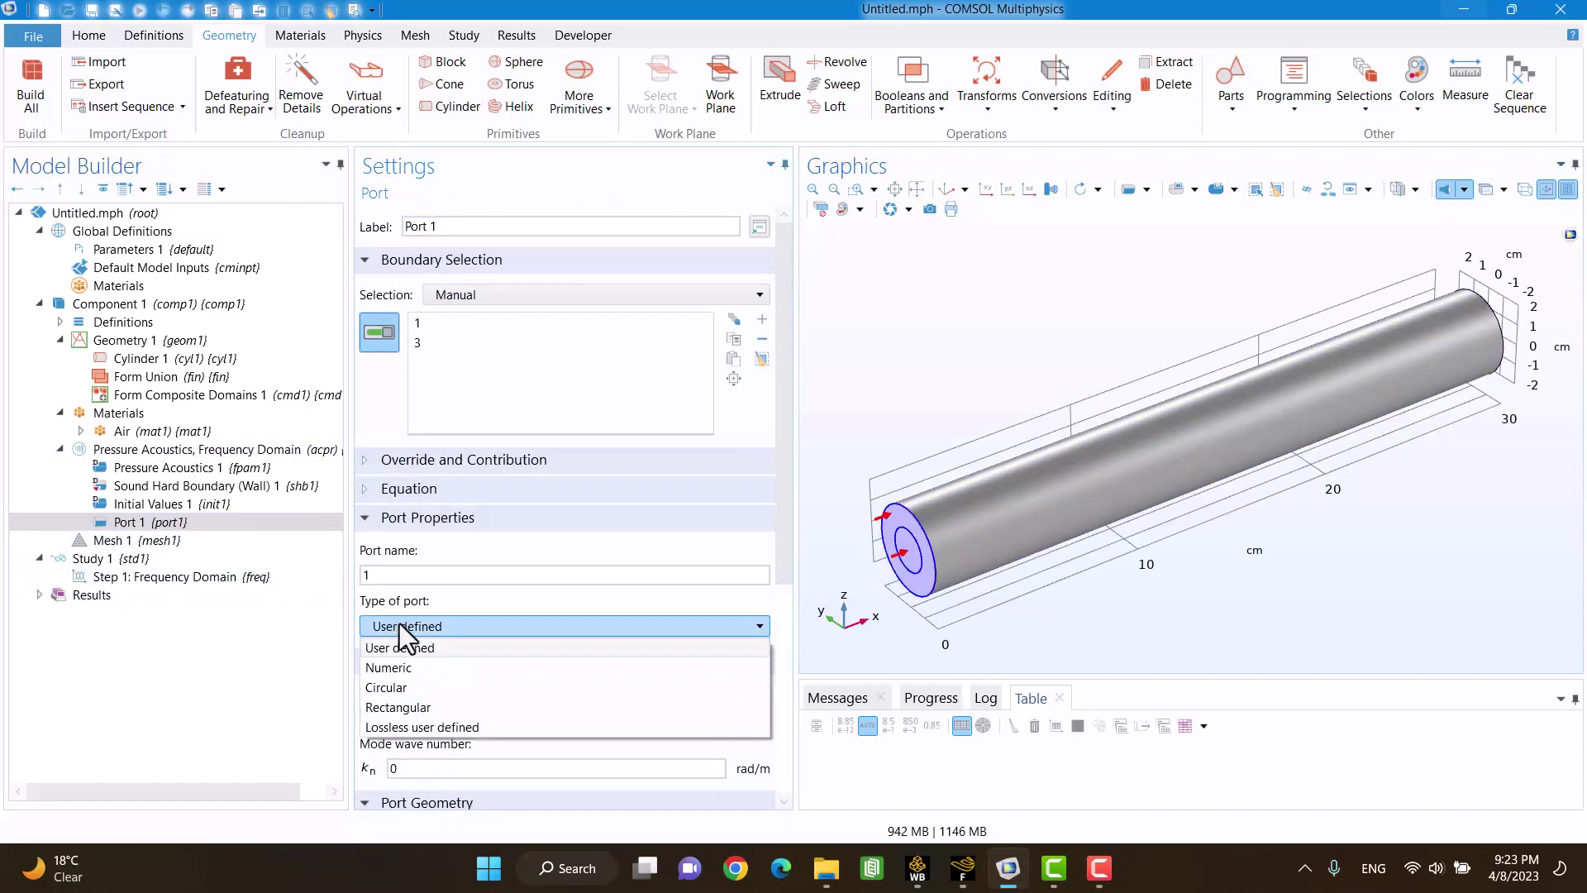
click(404, 685)
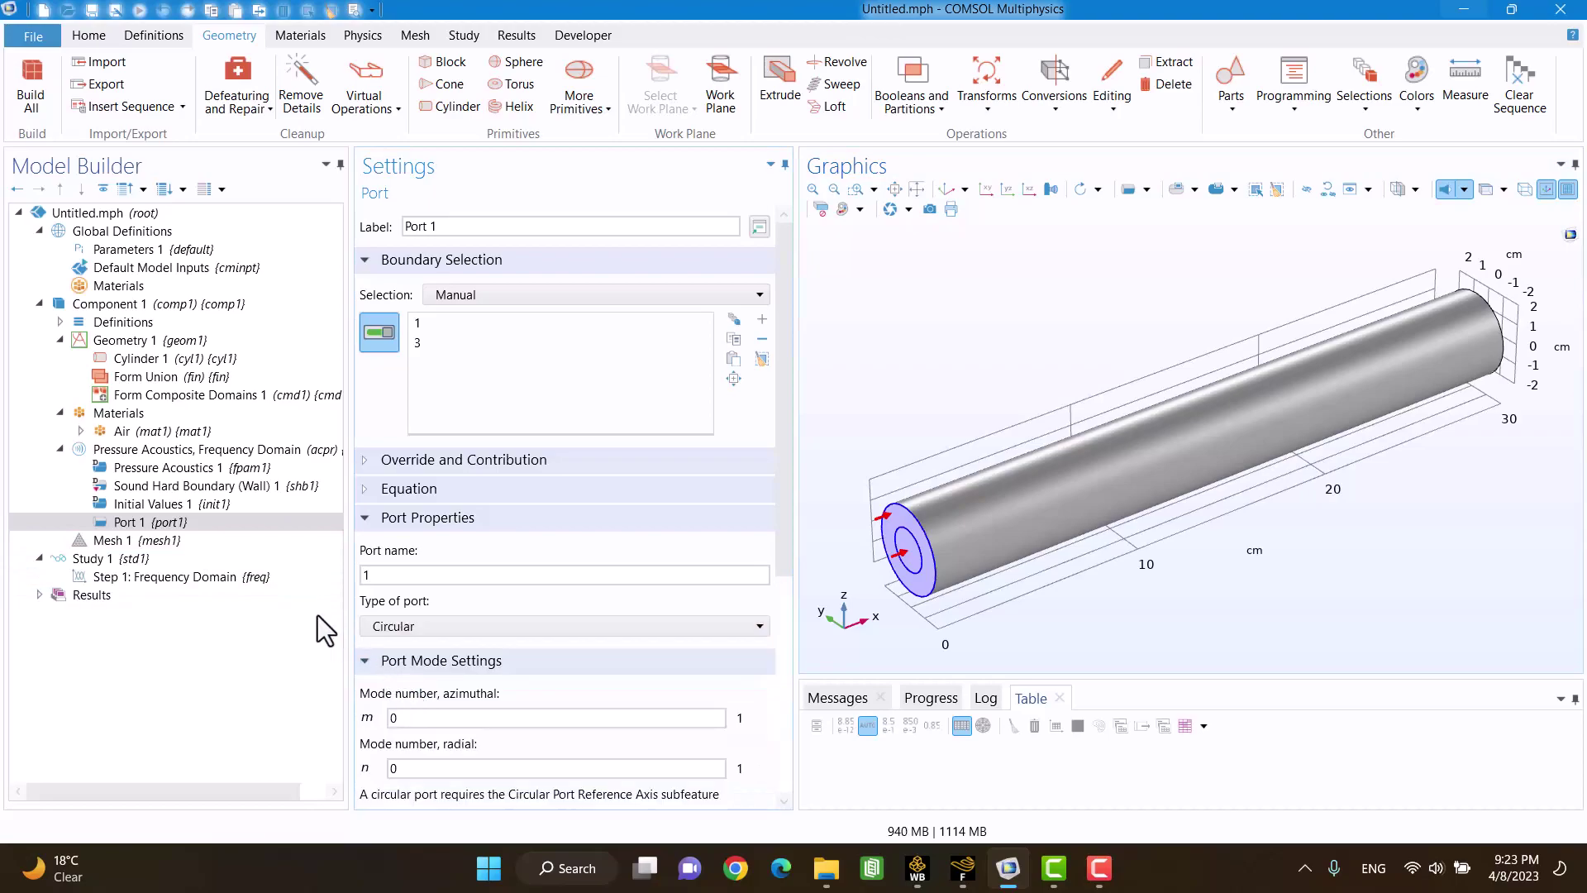
Step: Give Port 1 a two-point circular reference axis and a 1 Pa incident amplitude
right_click(163, 526)
mouse_move(310, 540)
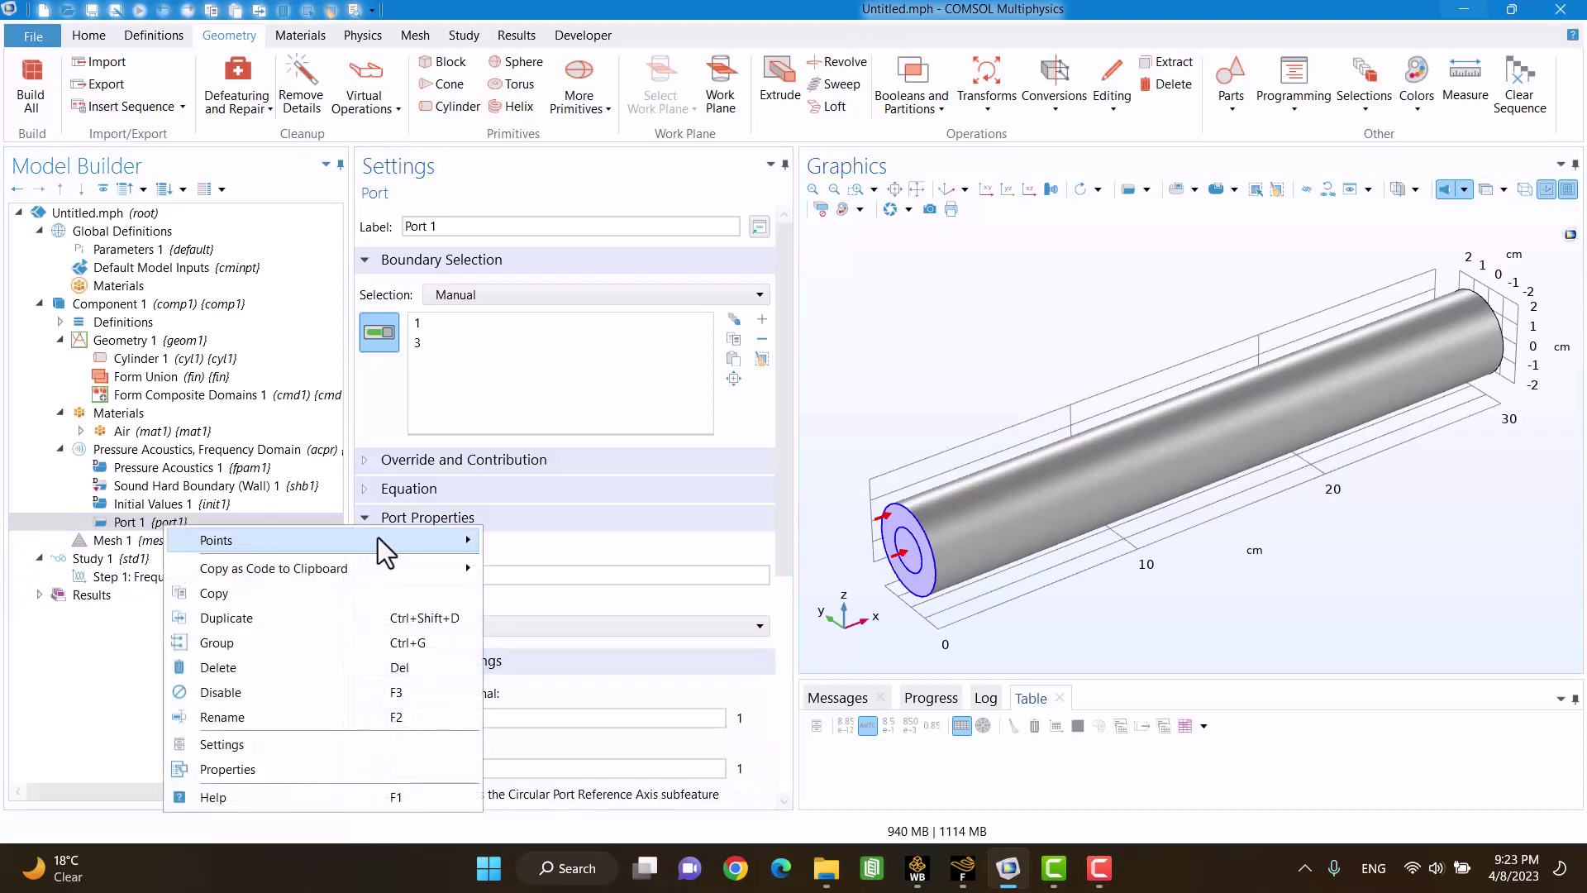
click(501, 541)
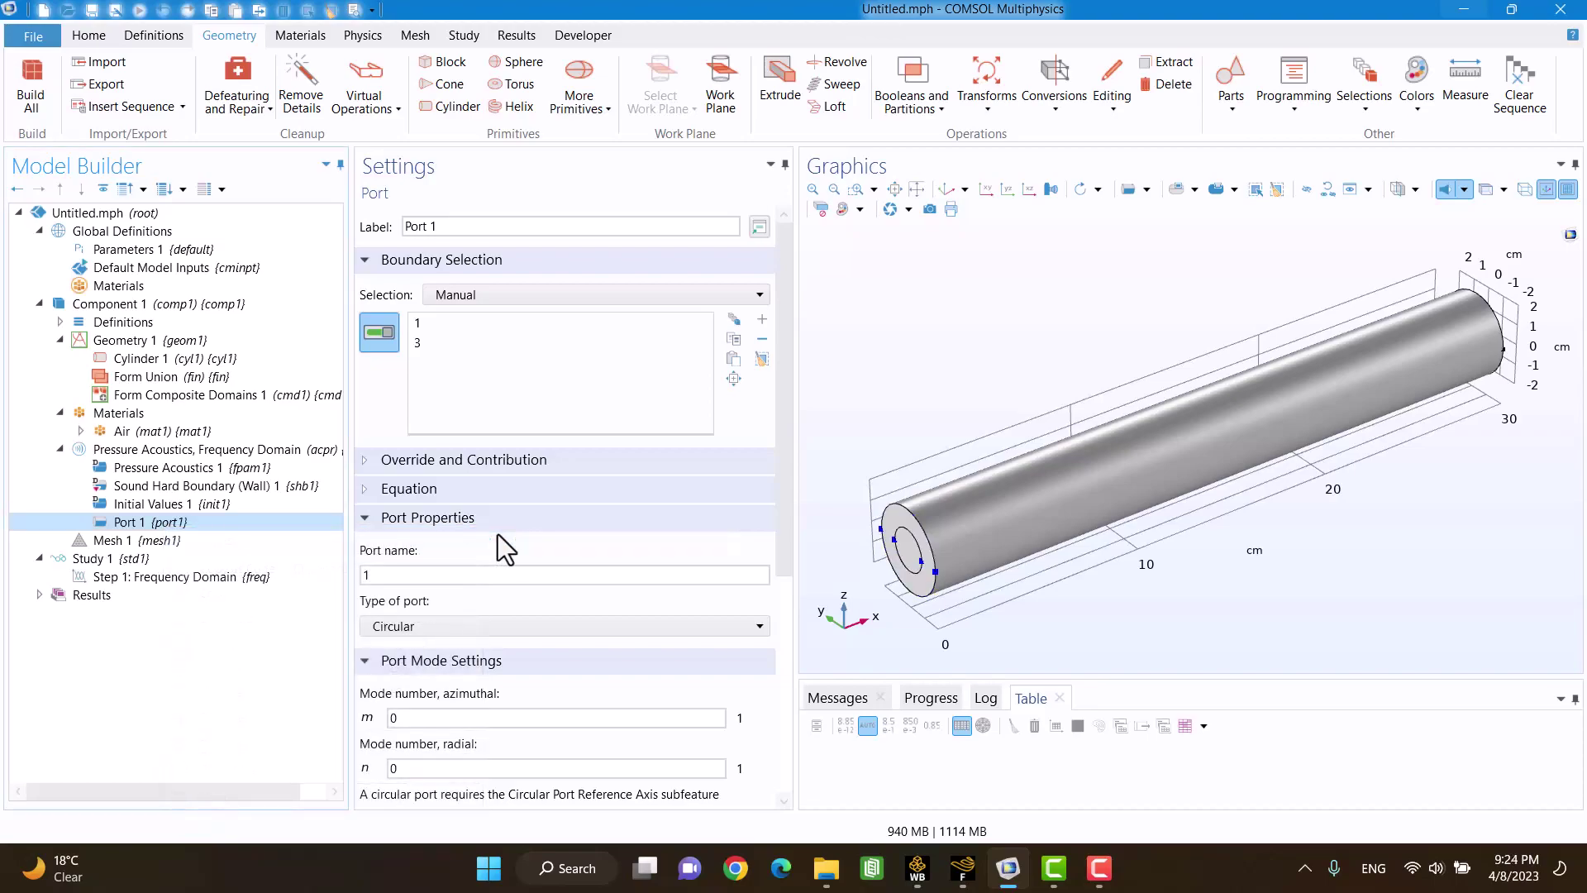
click(912, 564)
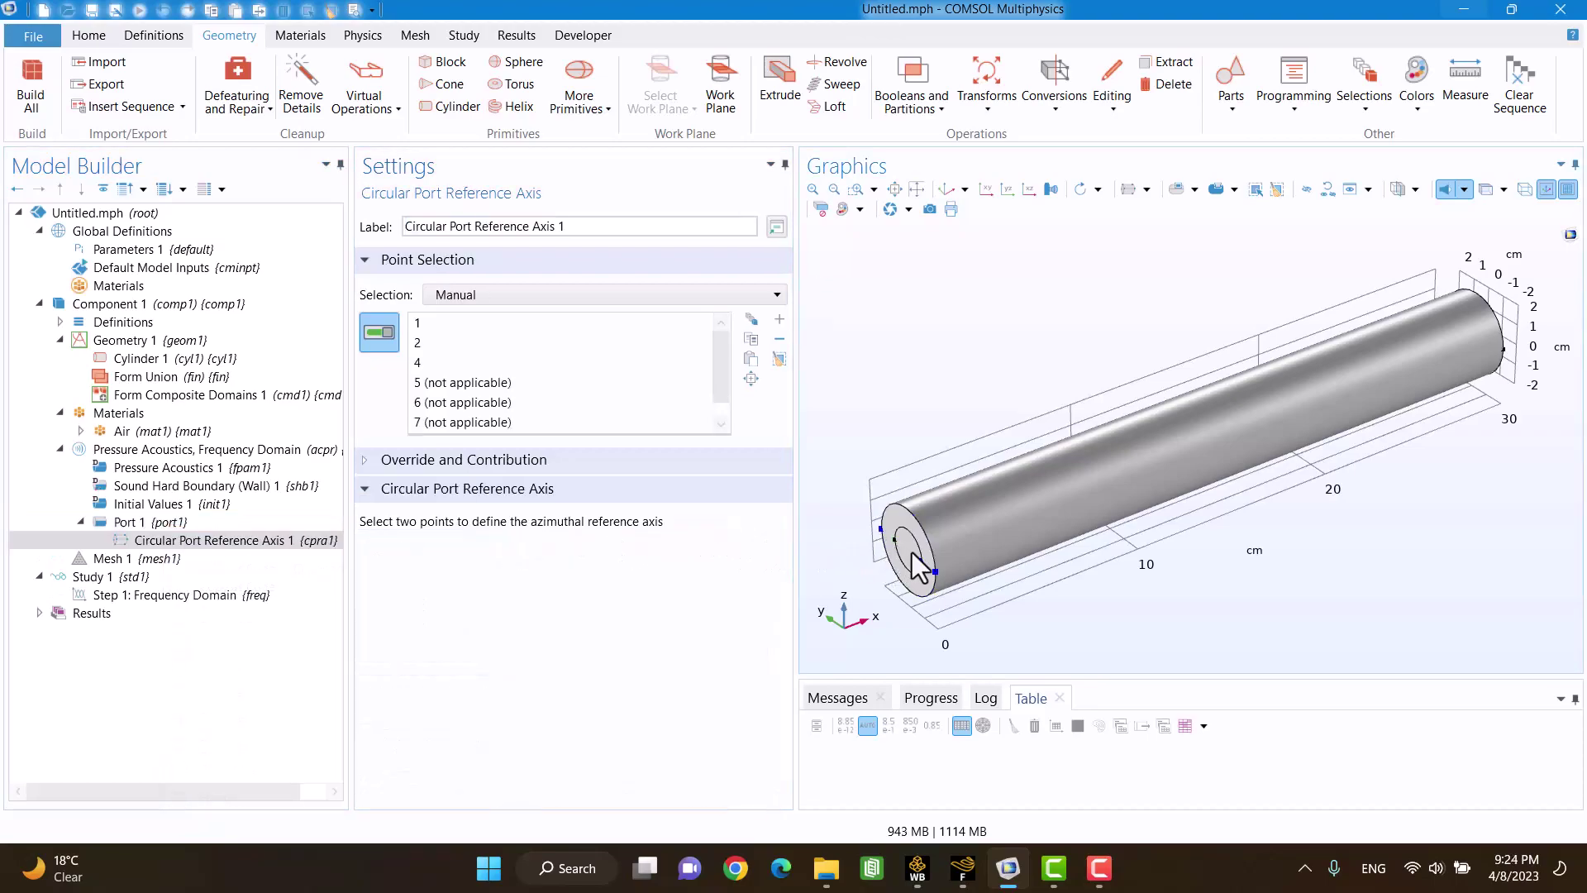
click(928, 577)
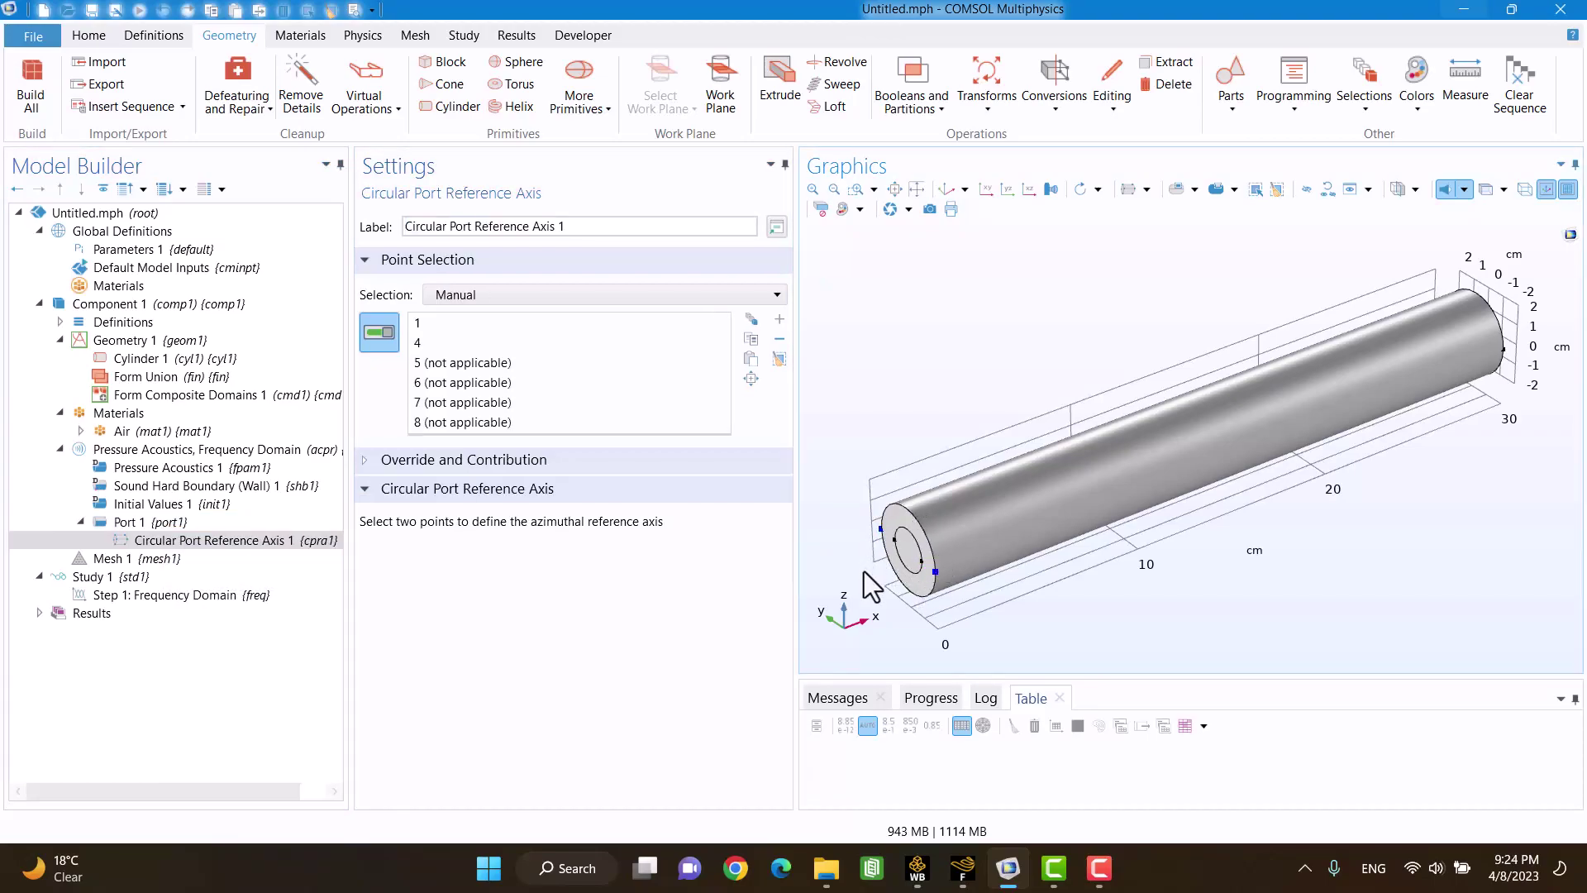
click(130, 522)
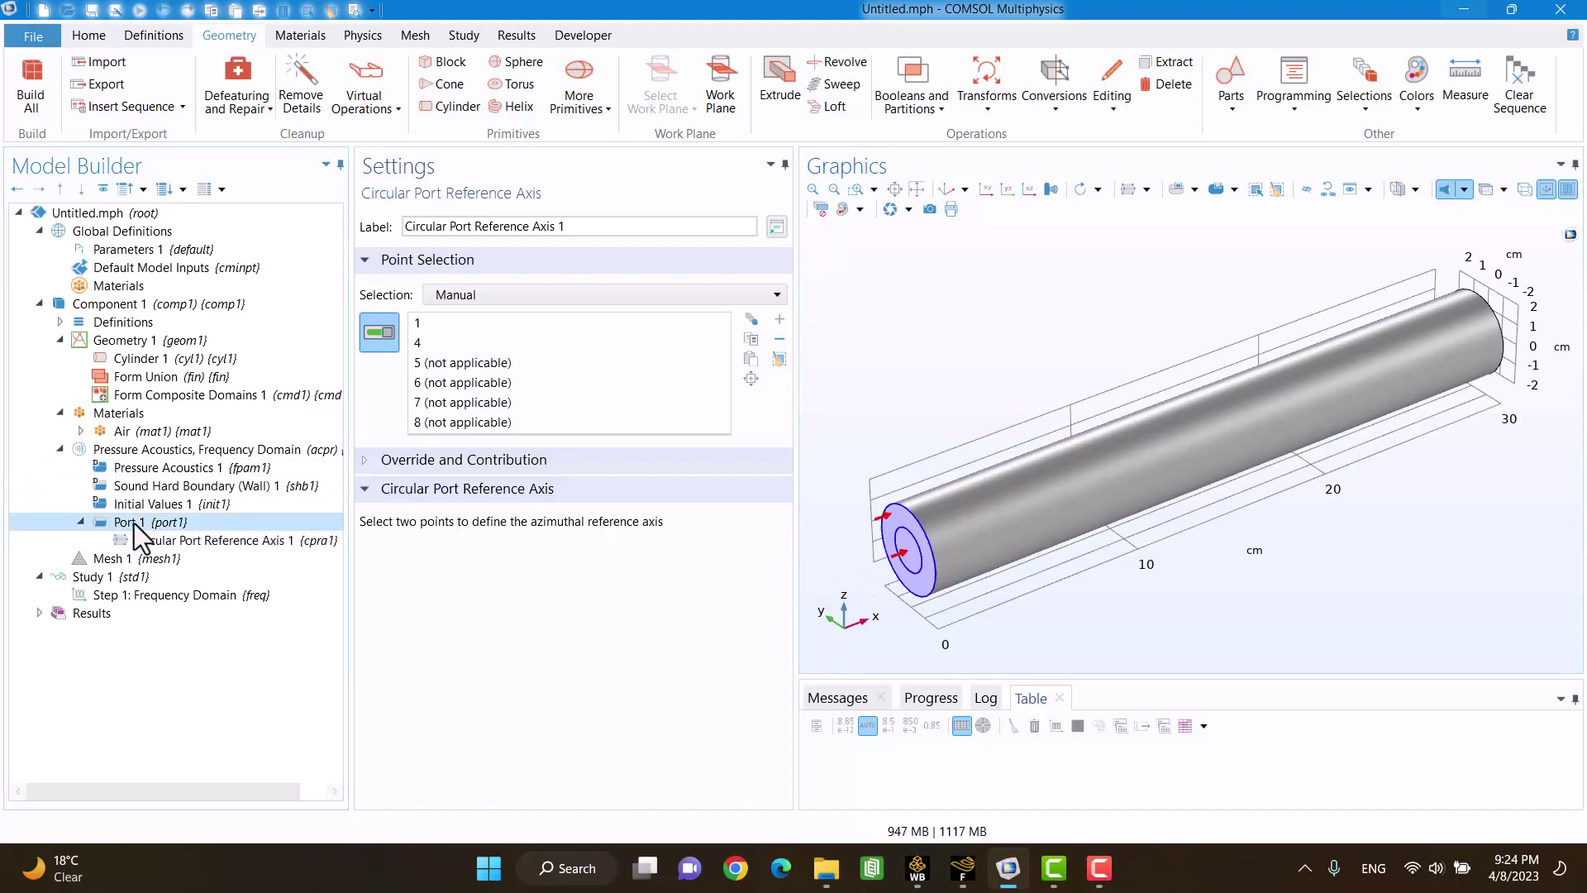
scroll(781, 675, down, 5)
scroll(782, 663, down, 1)
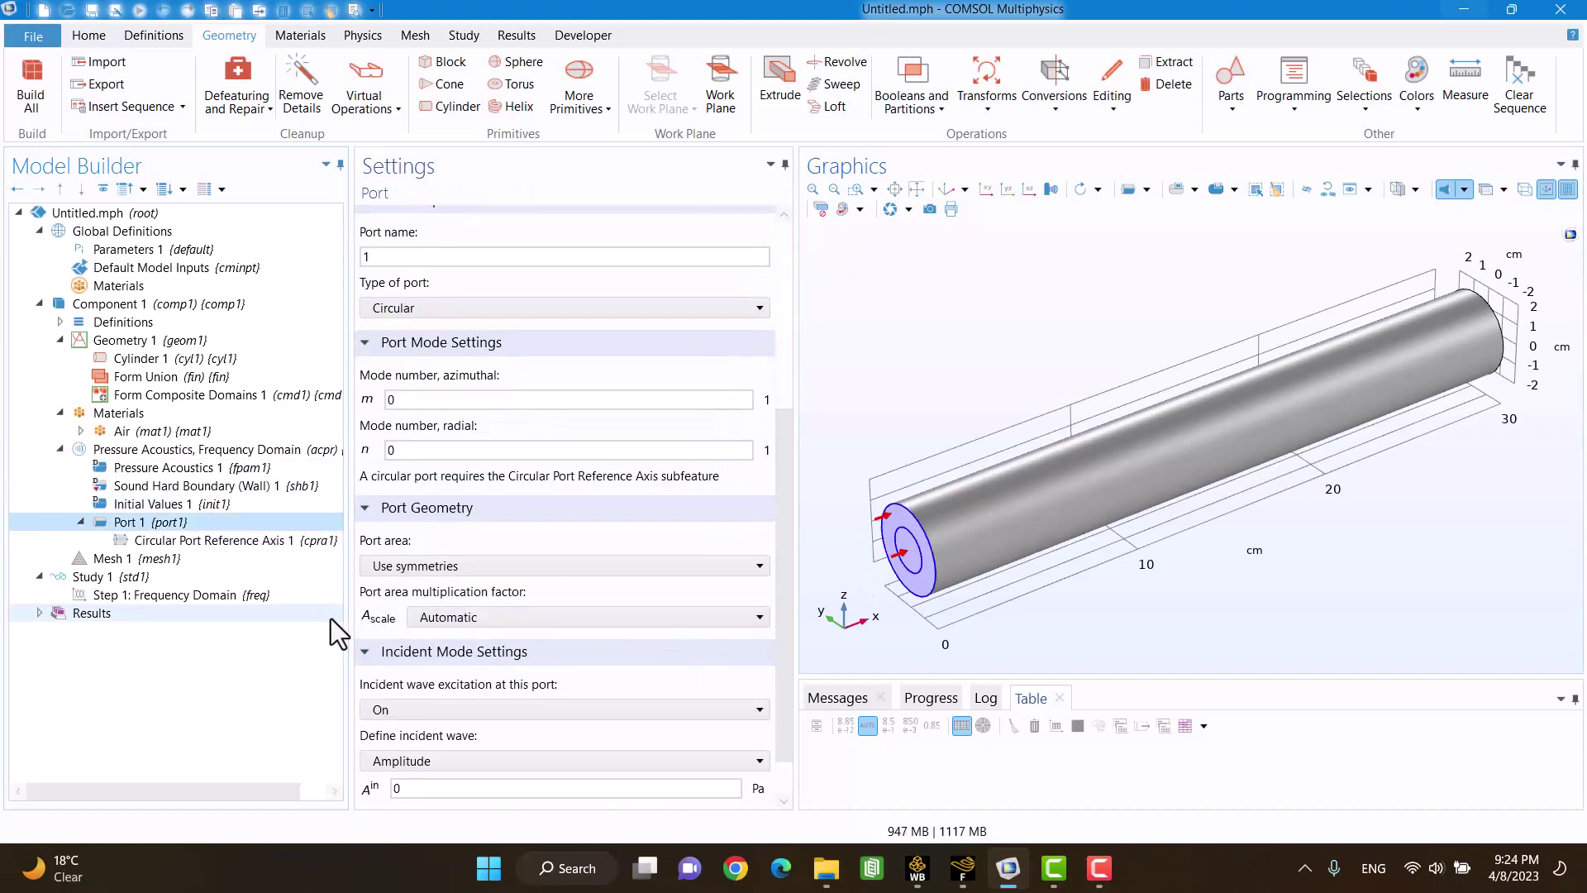
click(420, 788)
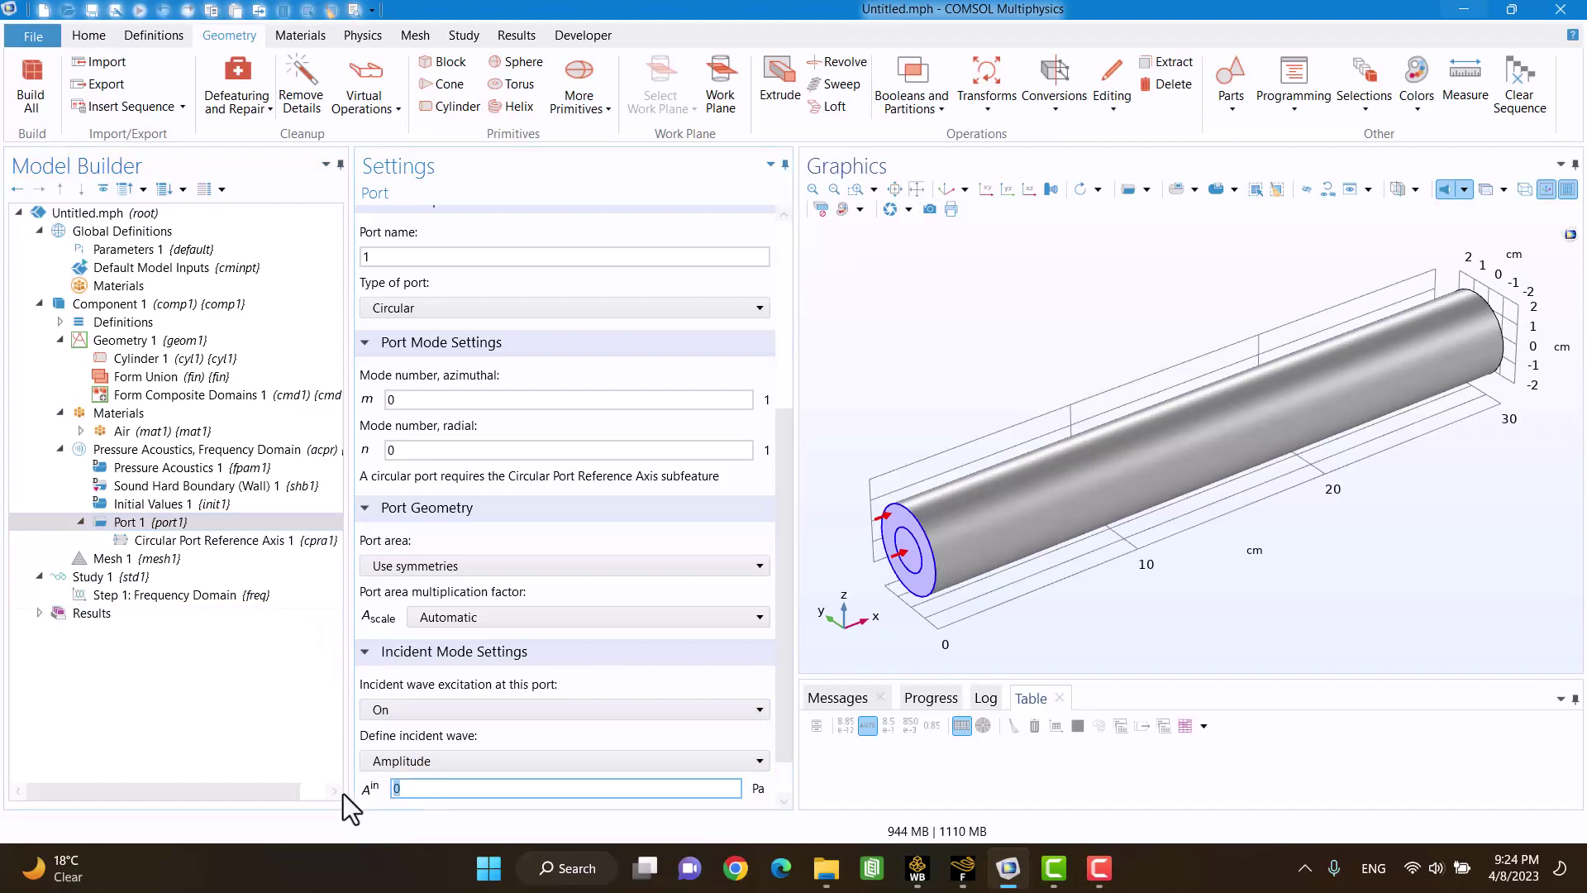
text(1)
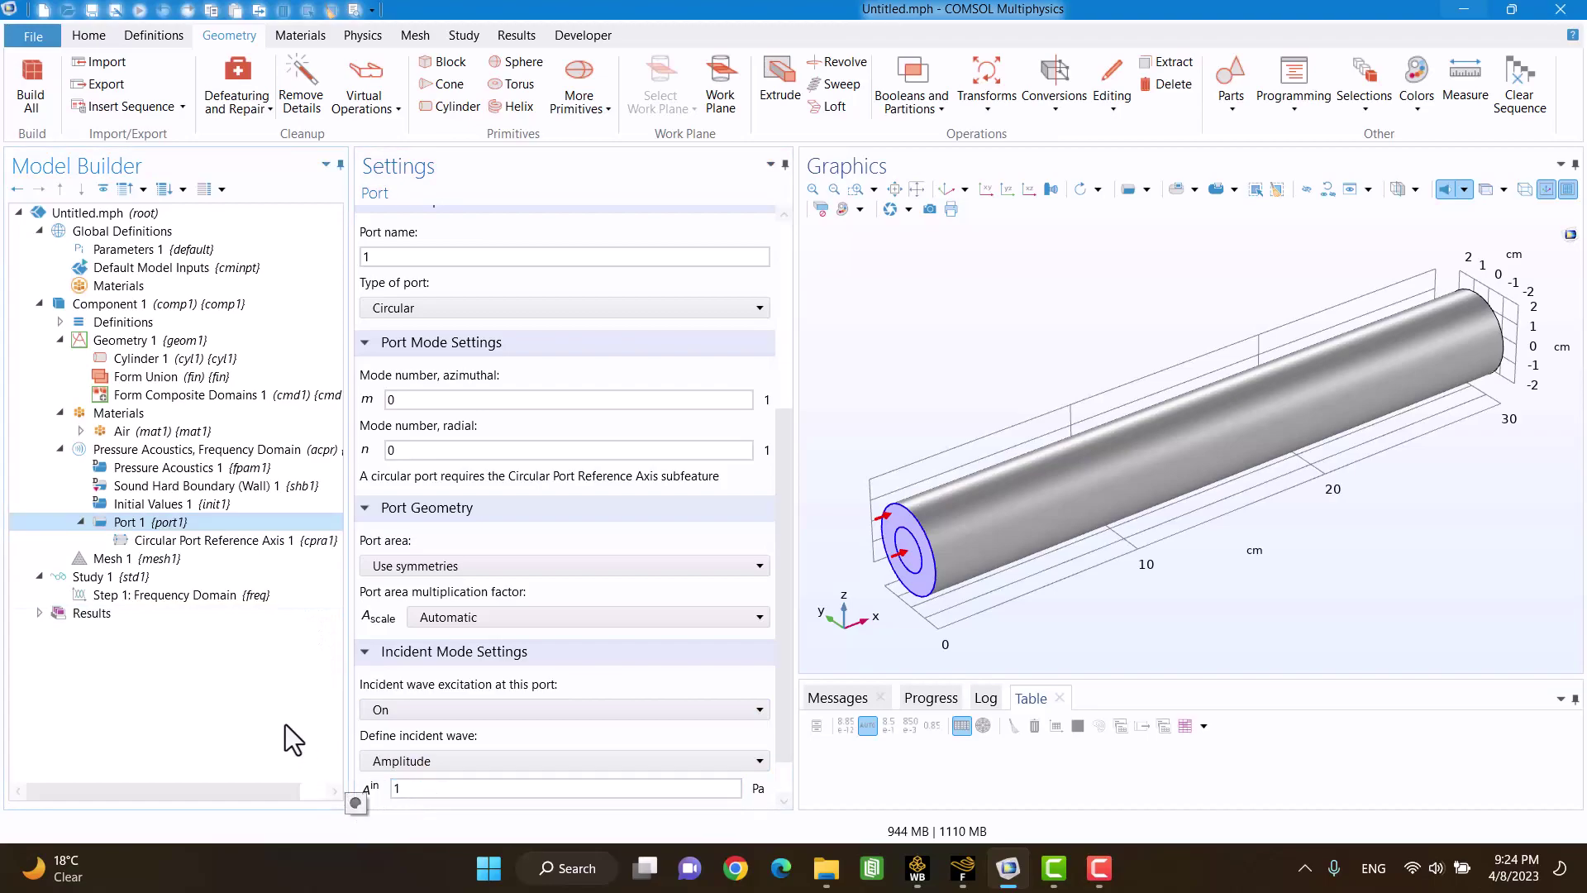
click(137, 452)
Step: Add a circular Port 2 on the far end boundaries 5 and 6
right_click(137, 453)
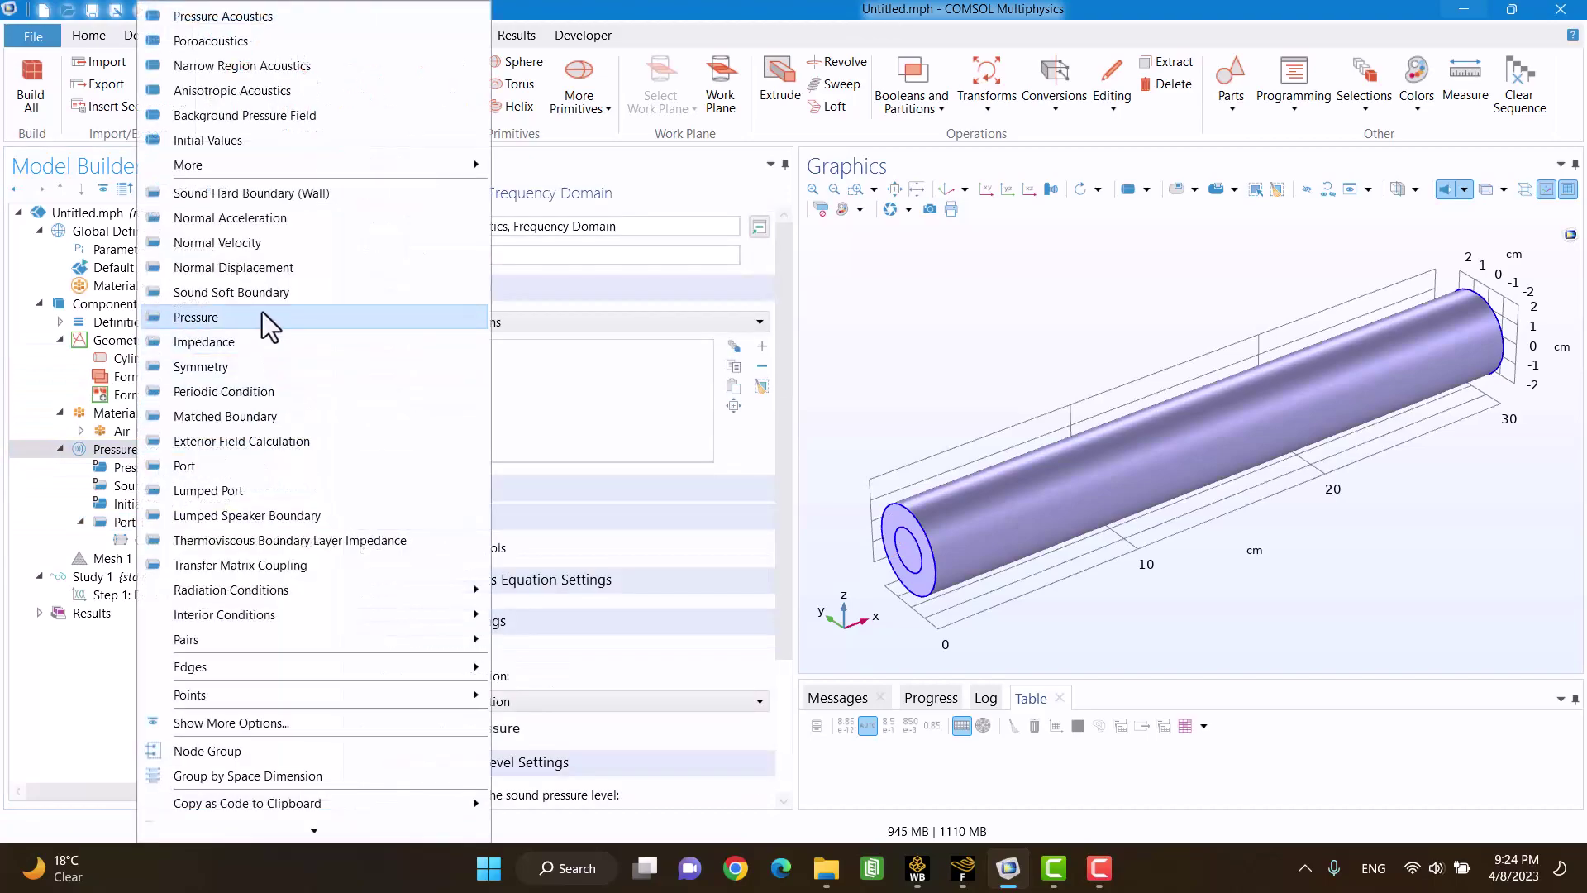
click(242, 466)
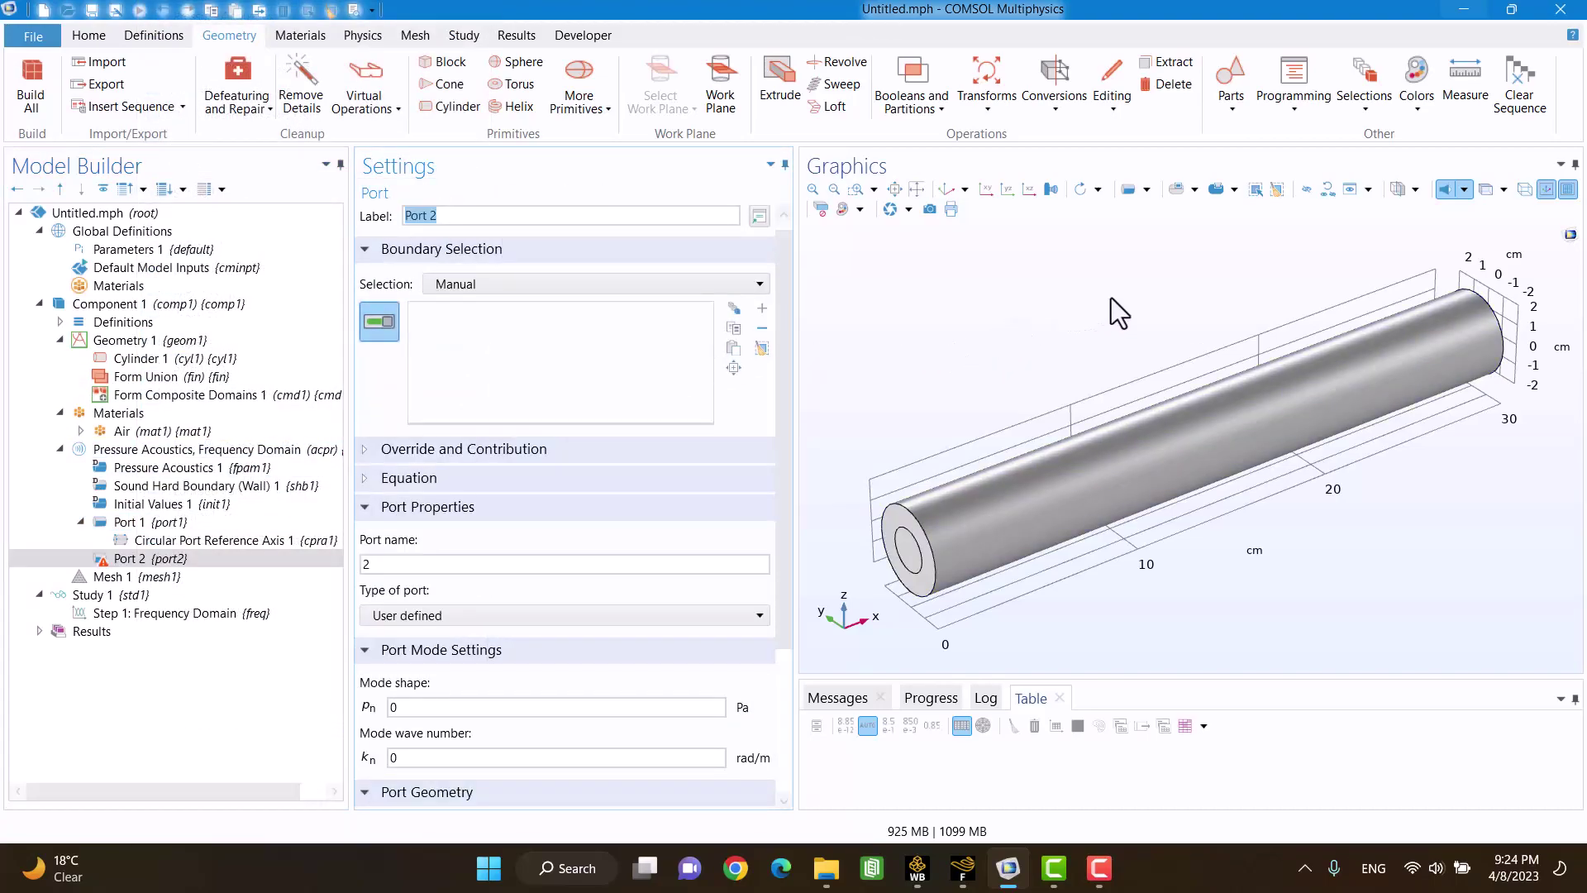
mouse_move(1110, 311)
mouse_down()
mouse_move(979, 334)
mouse_move(992, 337)
mouse_up()
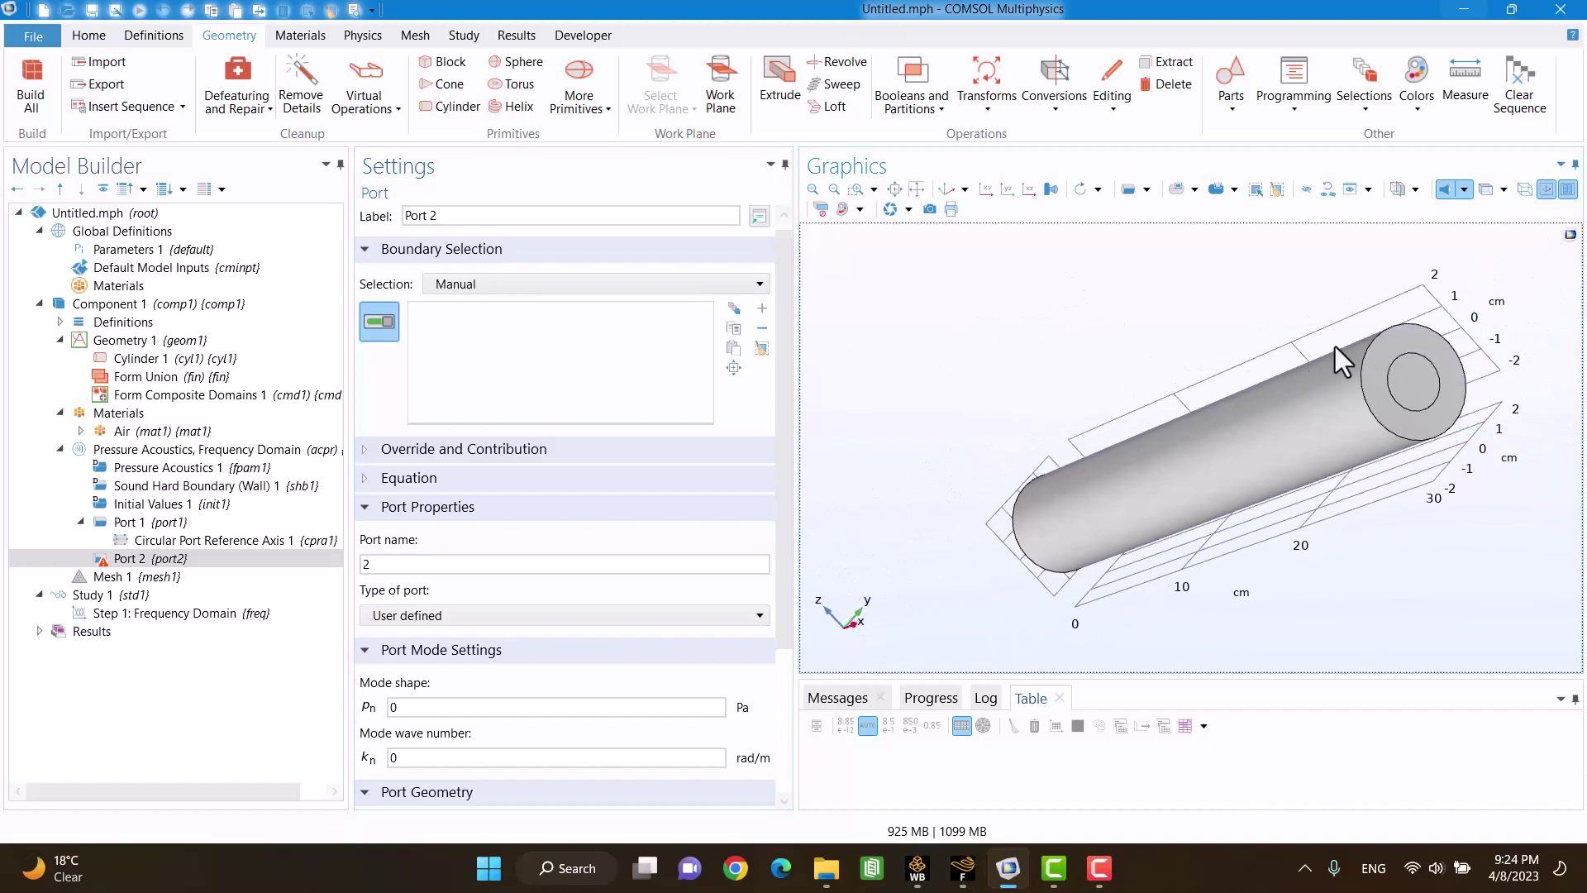
click(1392, 347)
click(1418, 382)
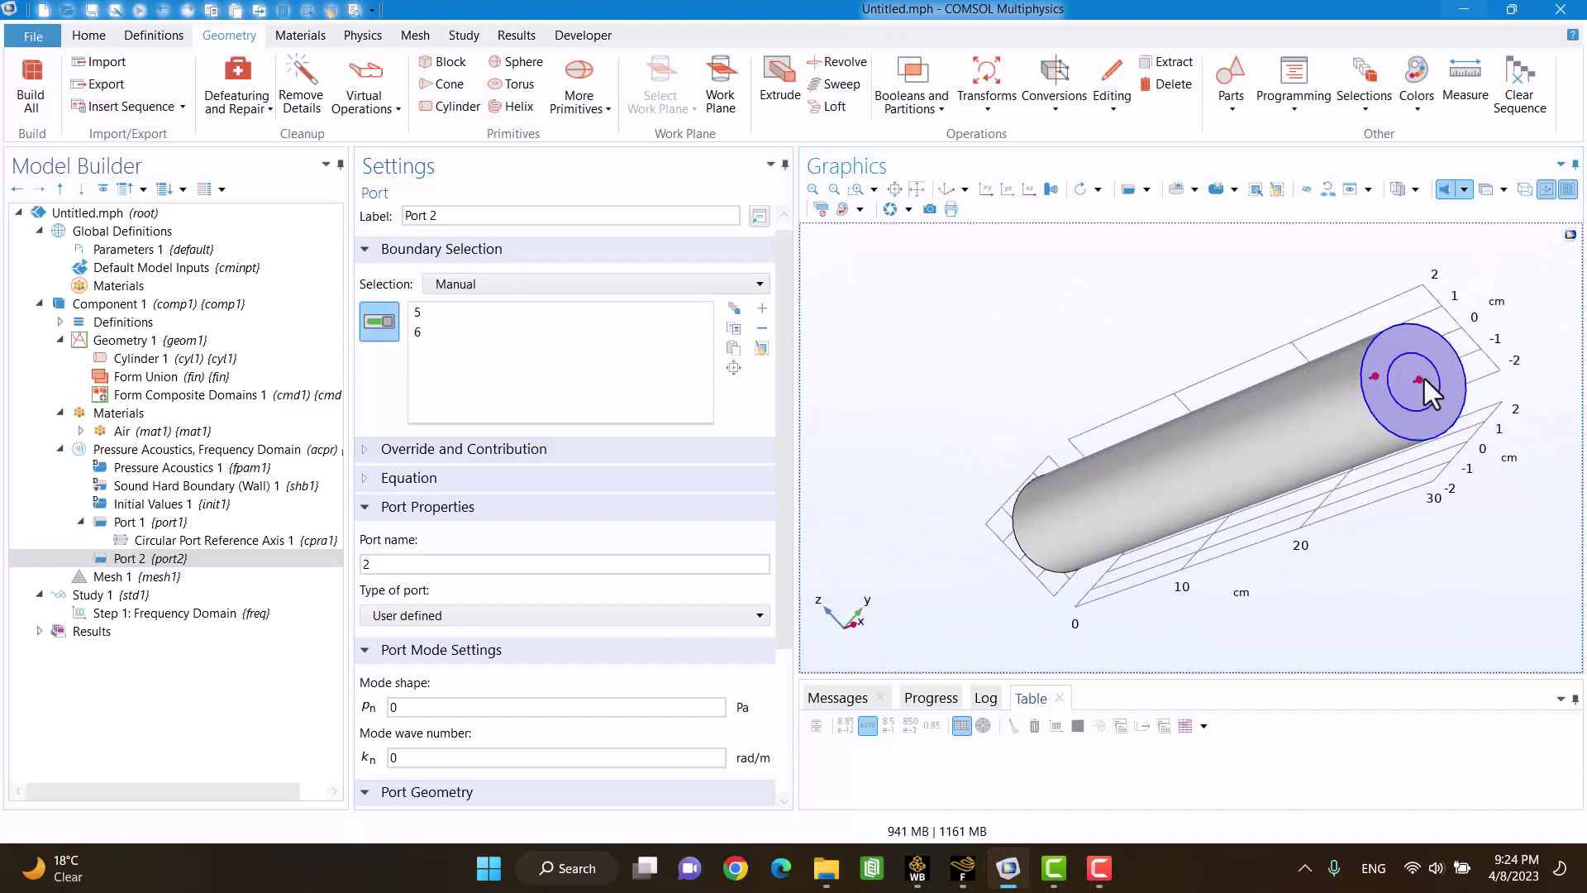
click(437, 609)
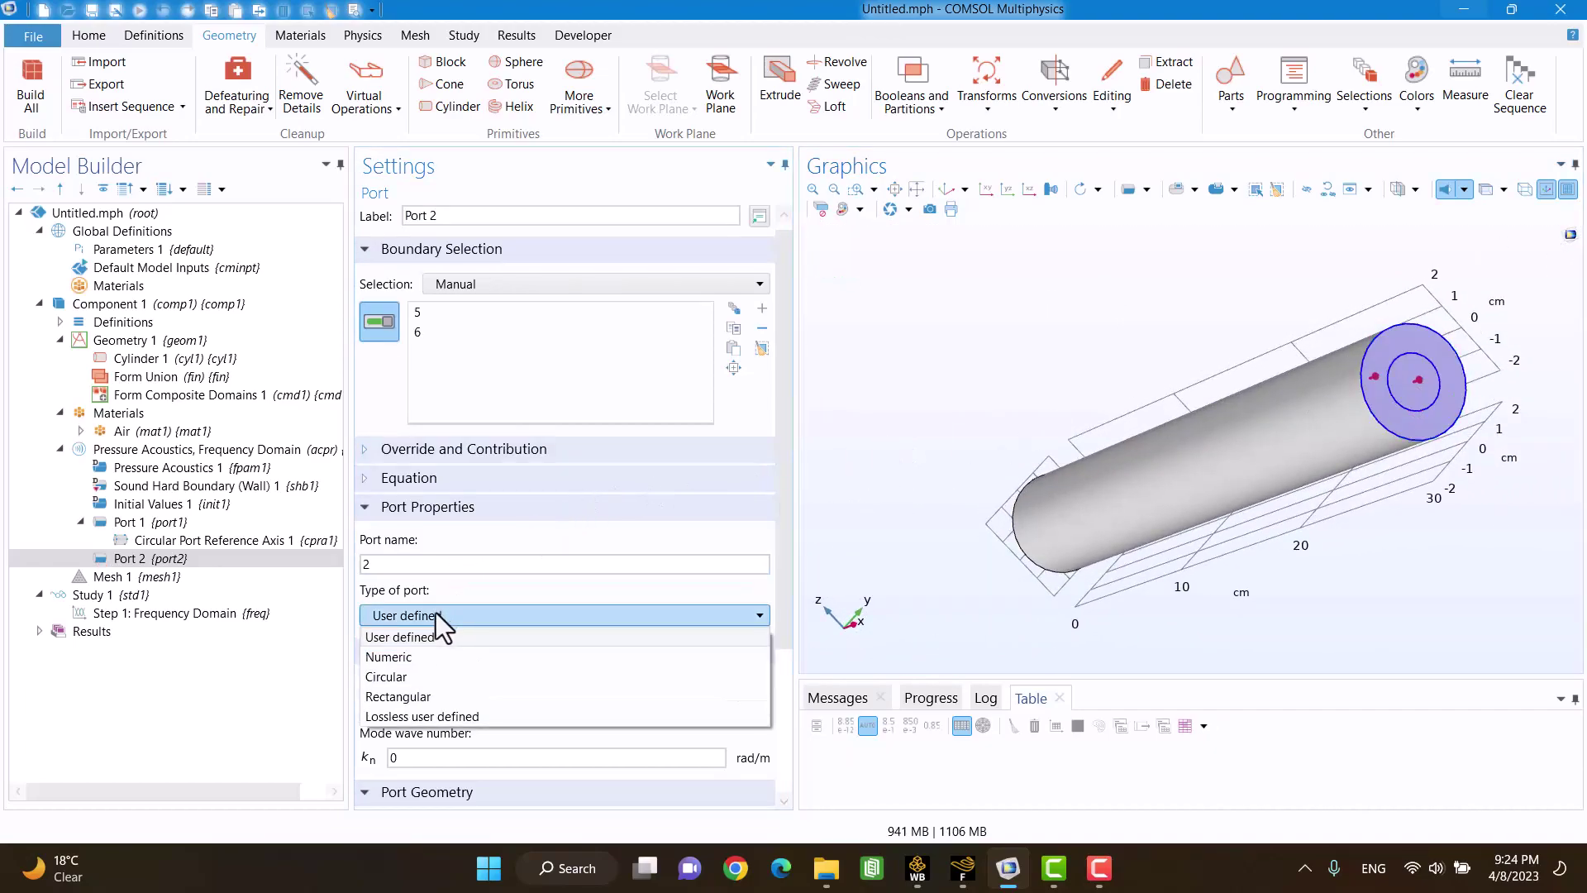
click(416, 672)
Step: Give Port 2 a two-point circular reference axis and reset the view
right_click(140, 562)
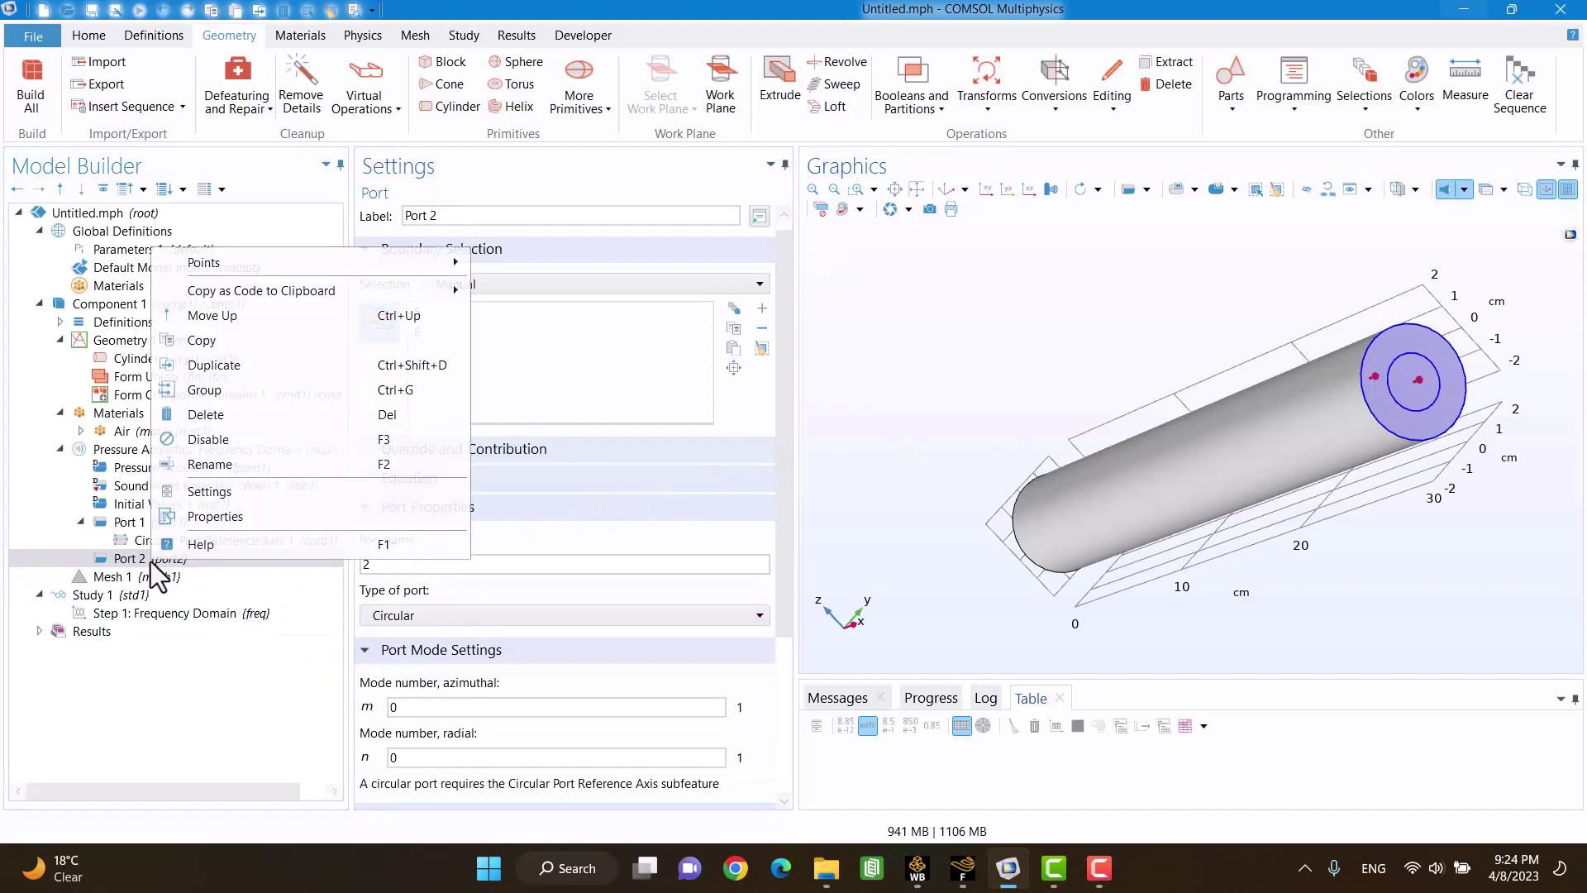
mouse_move(304, 263)
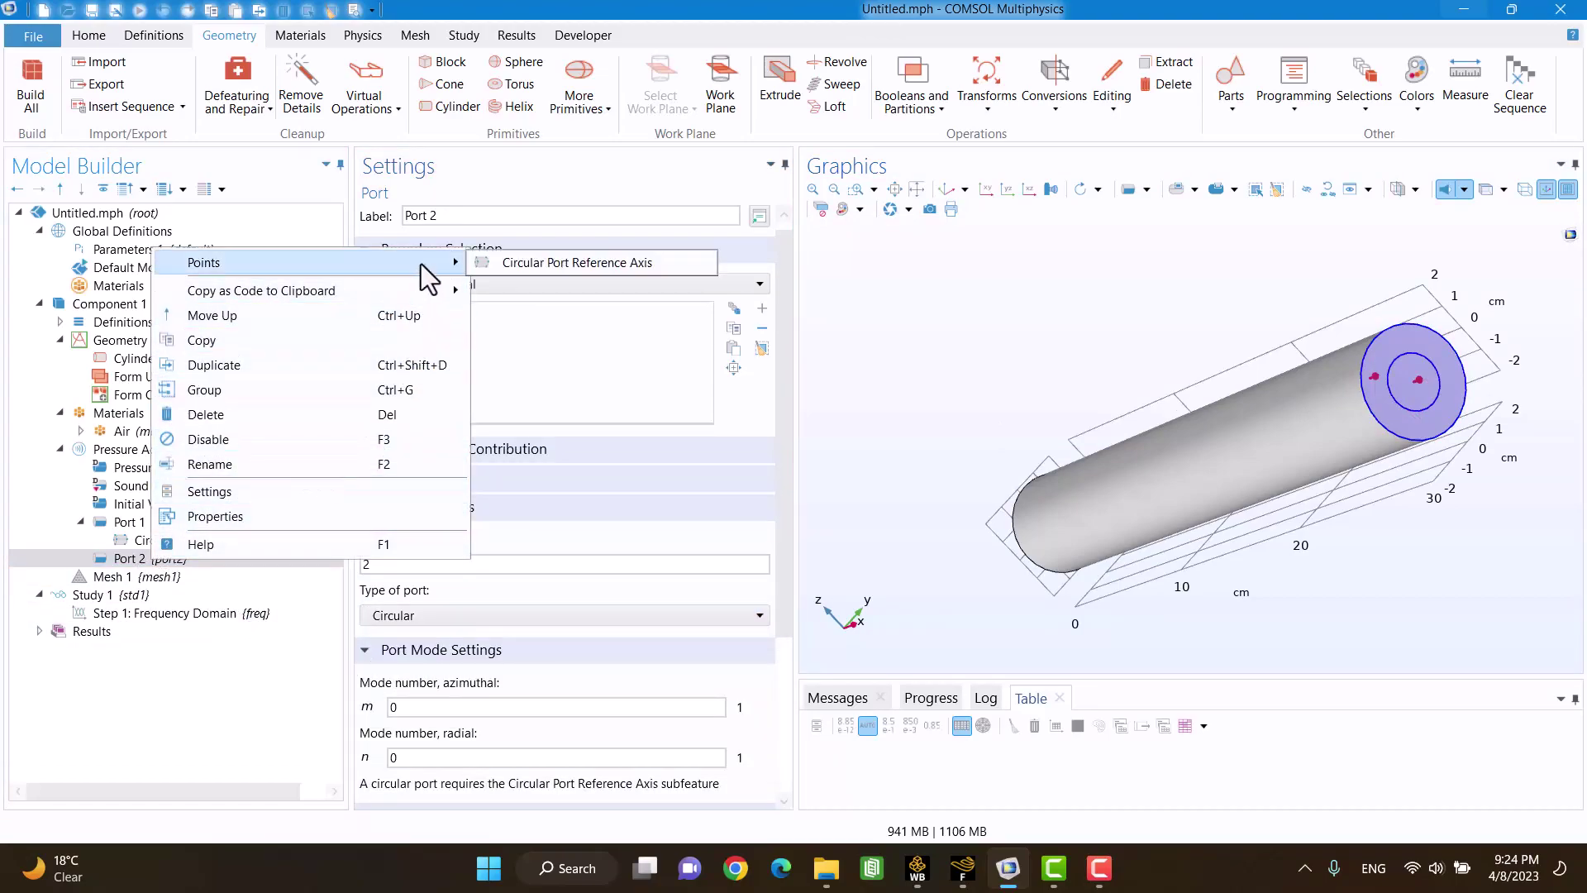
click(570, 263)
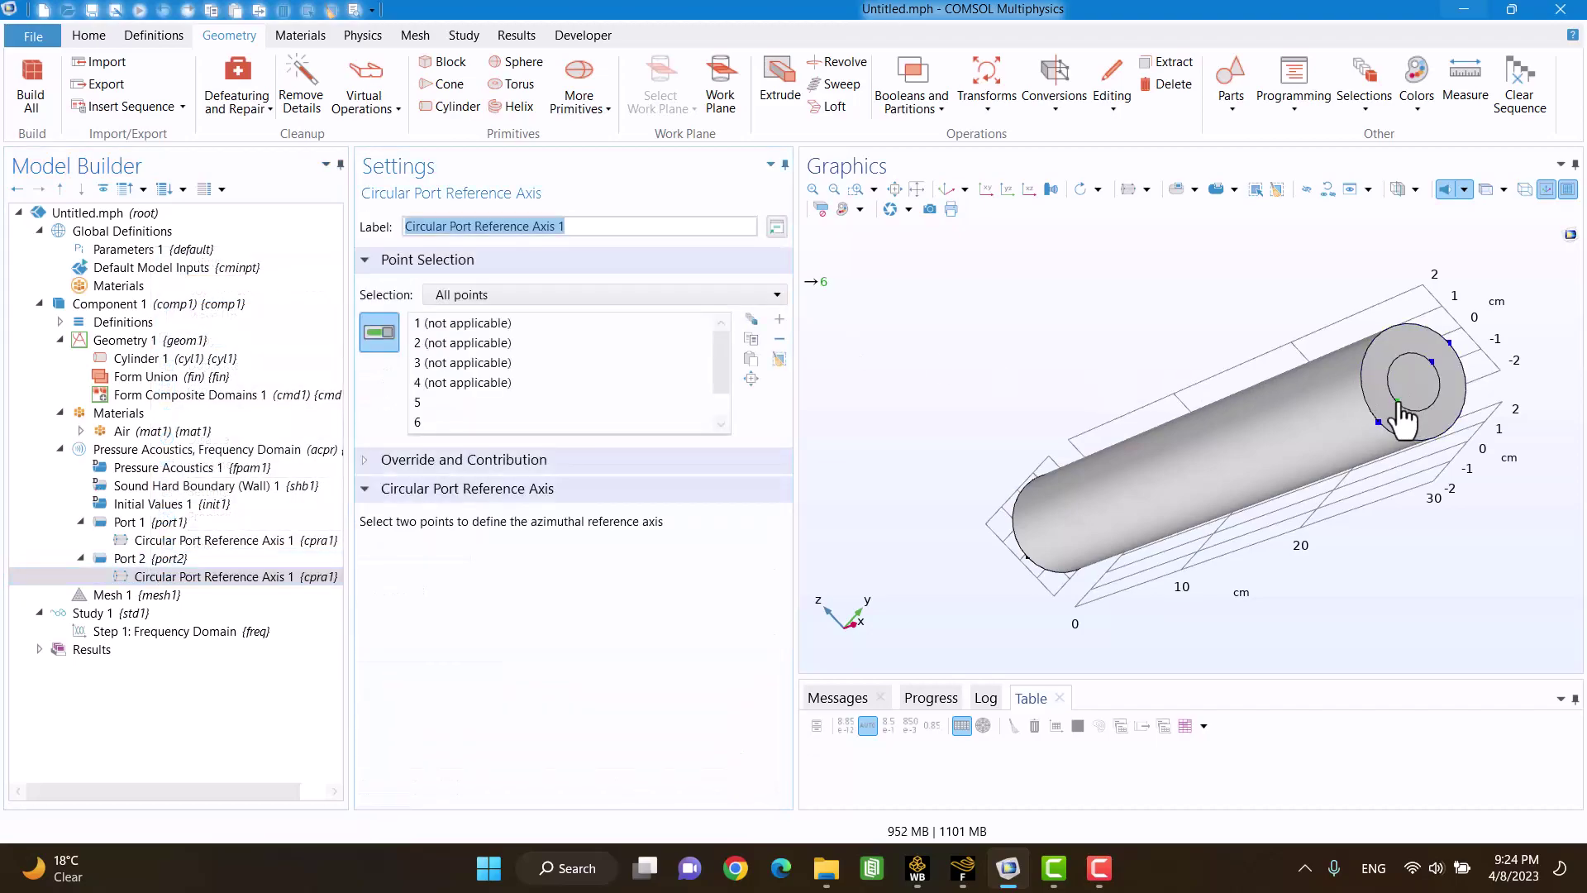
click(1397, 403)
click(1433, 361)
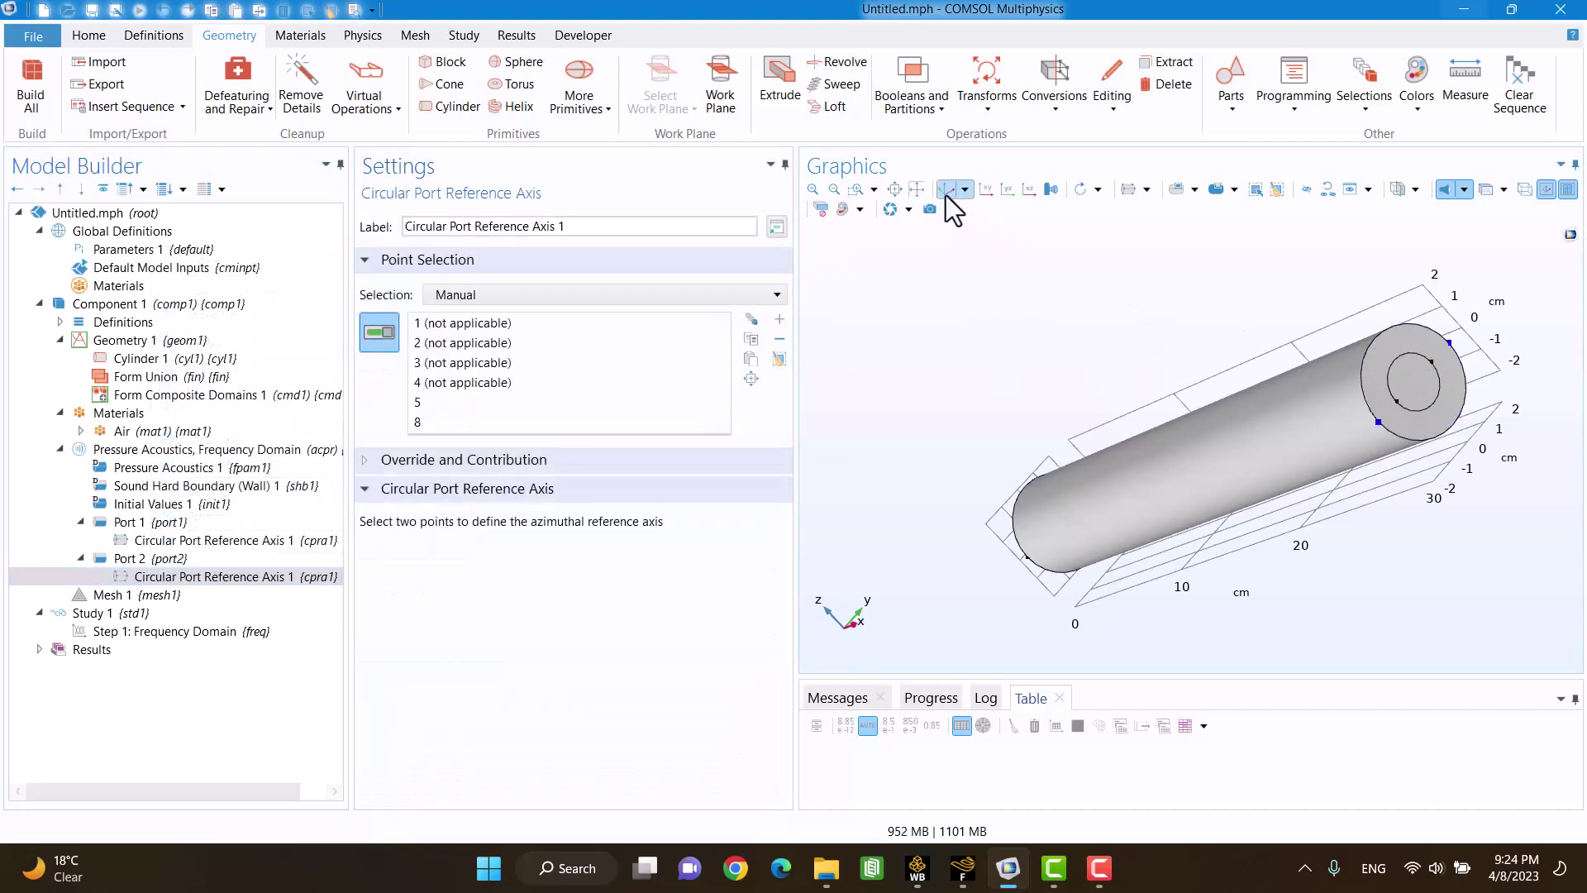
click(946, 195)
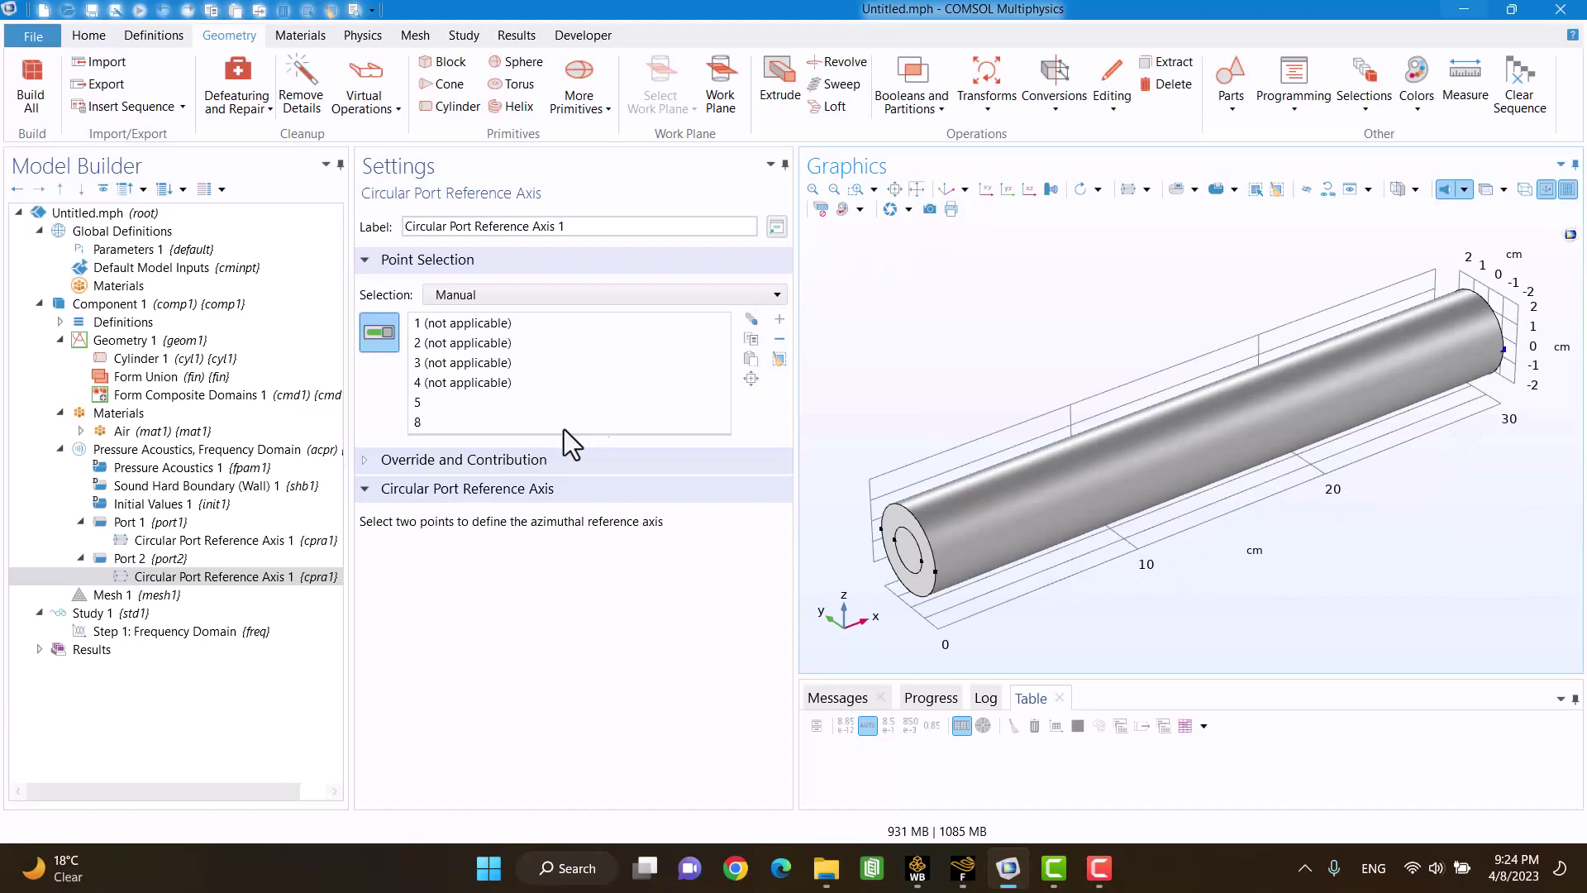
Step: Replace Step 1's frequency list with range Start 100, Step 50, Stop 1000 Hz
click(96, 632)
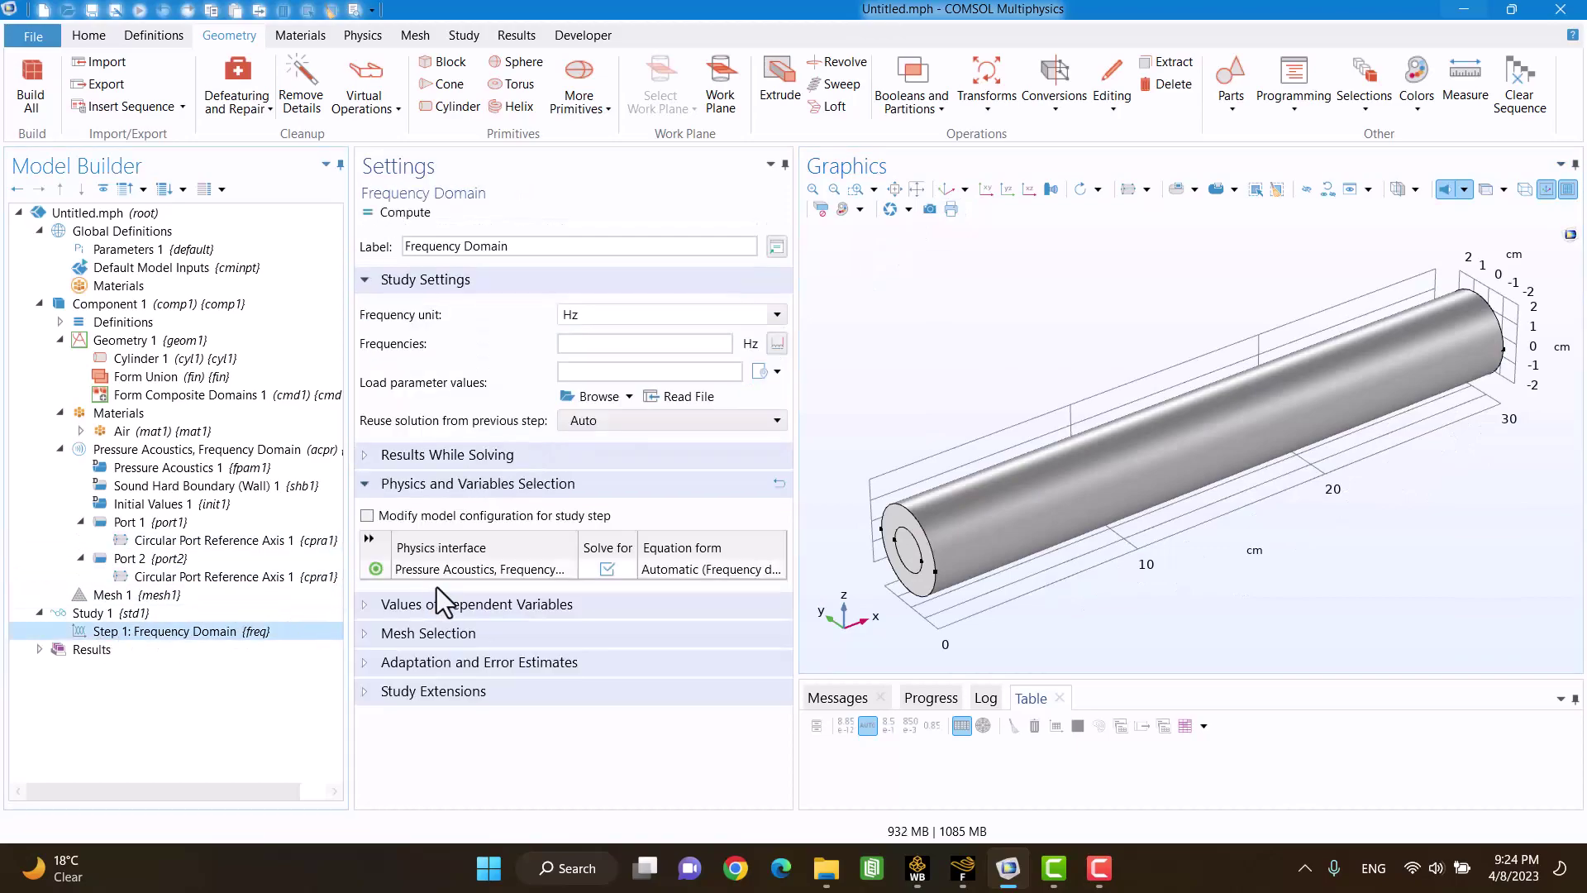
click(770, 350)
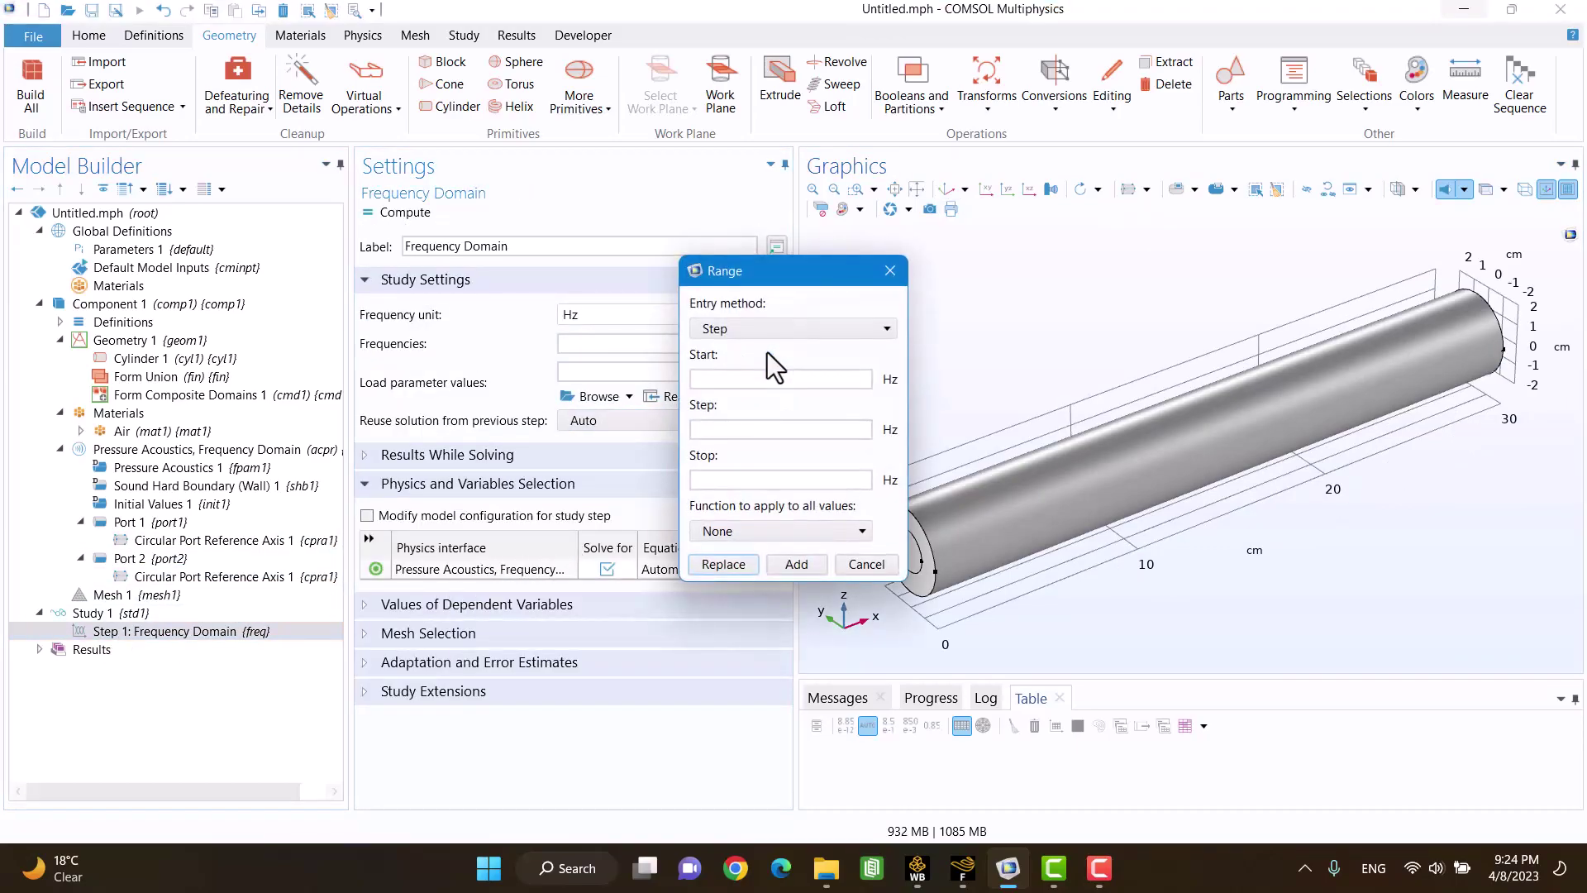
click(764, 377)
text(100)
click(761, 430)
text(0)
click(756, 474)
text(10)
click(726, 564)
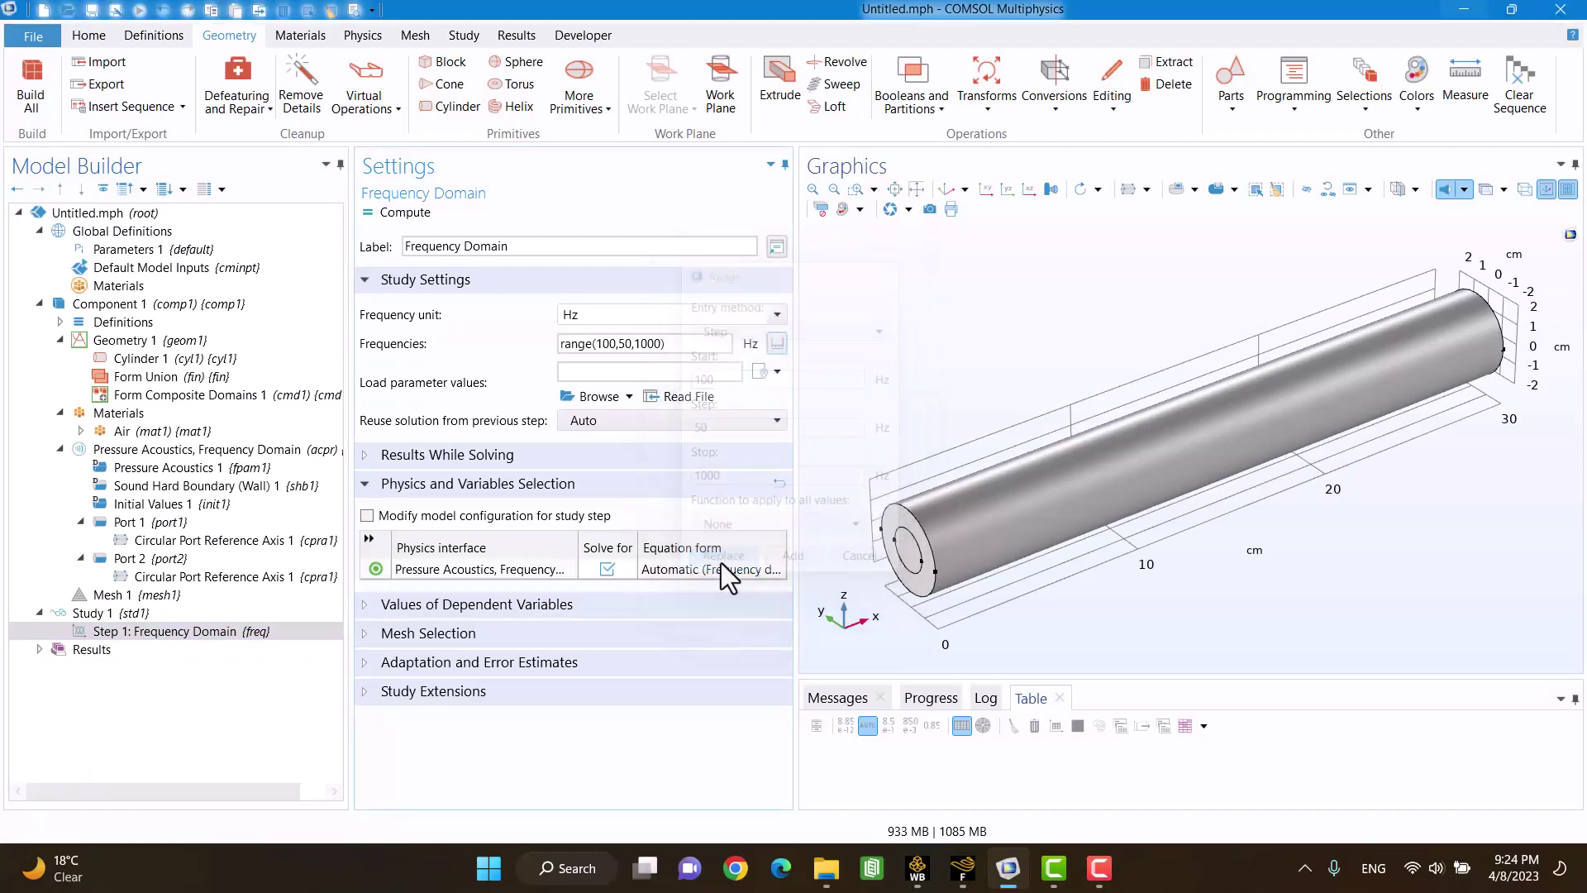
click(122, 612)
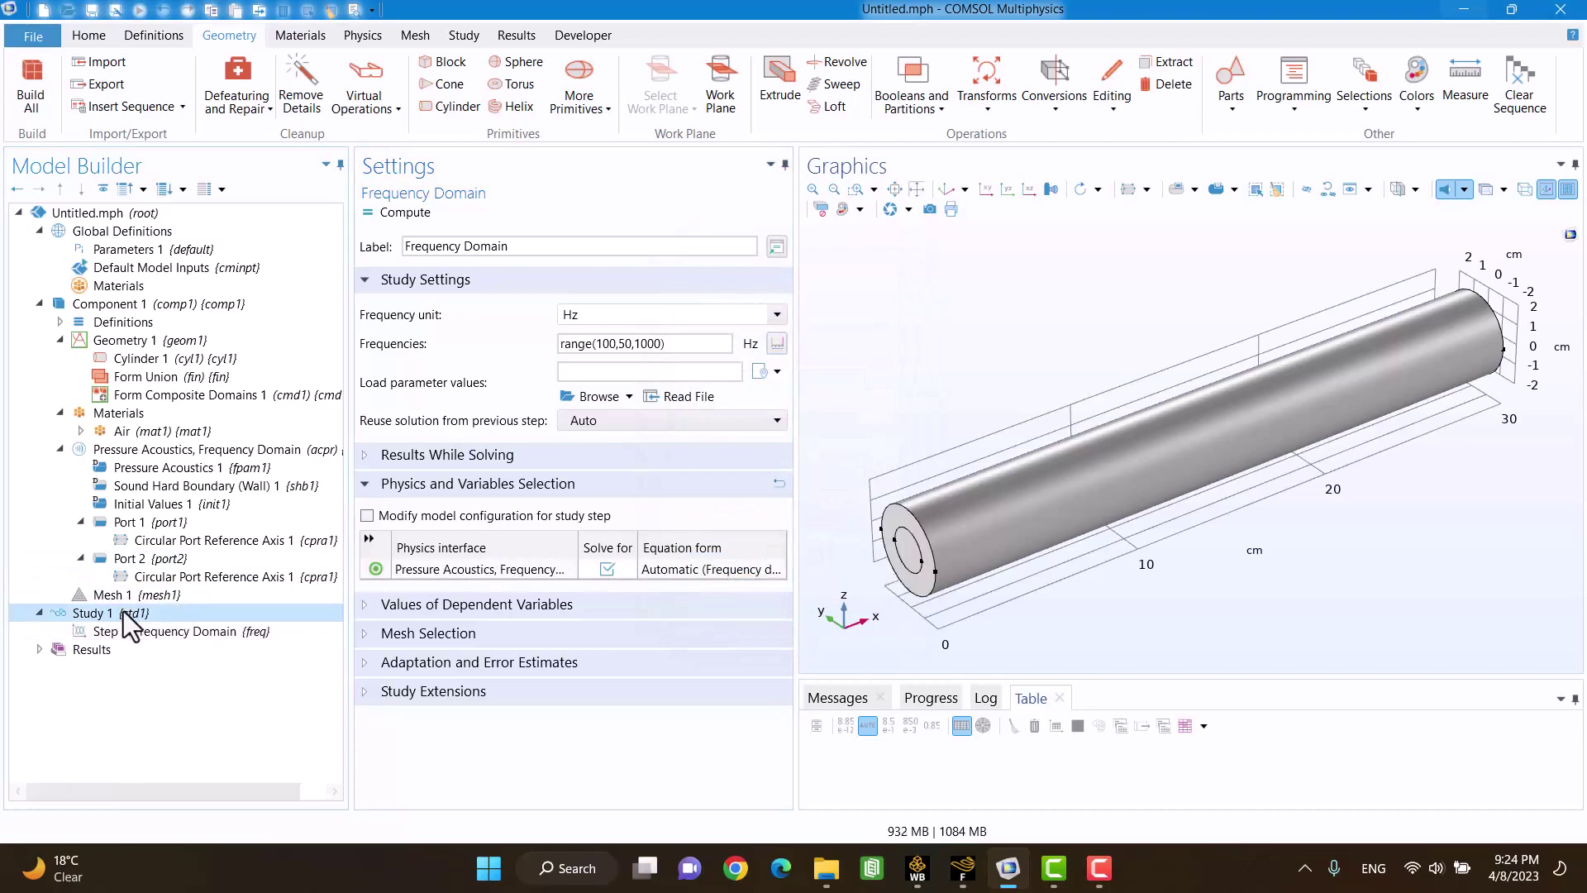
Step: Build Mesh 1, then compute the Frequency Domain study
click(116, 601)
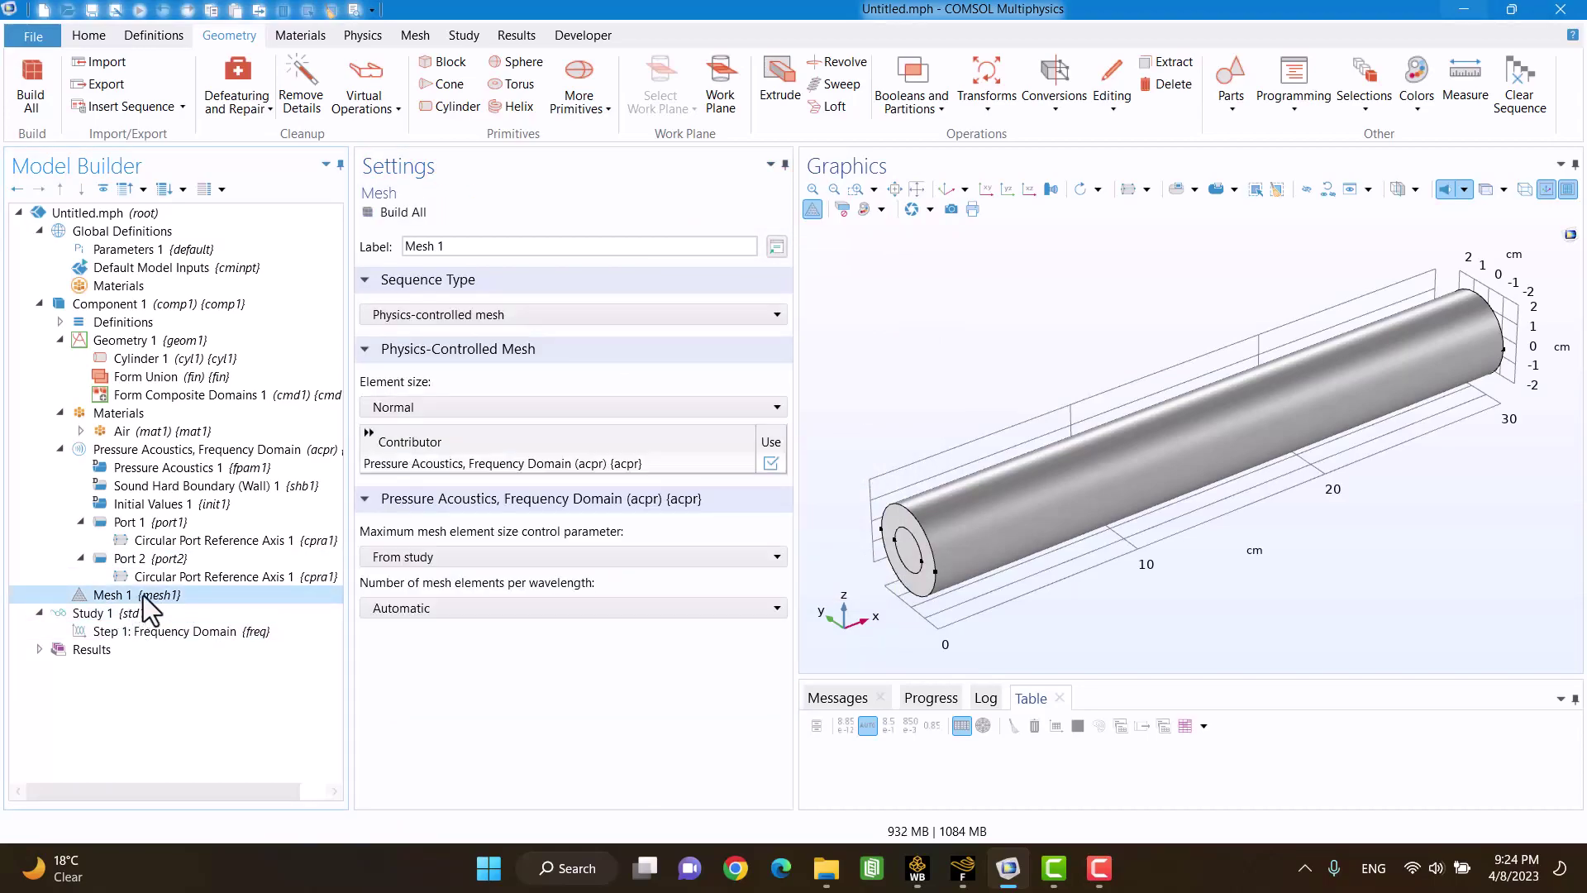
click(377, 220)
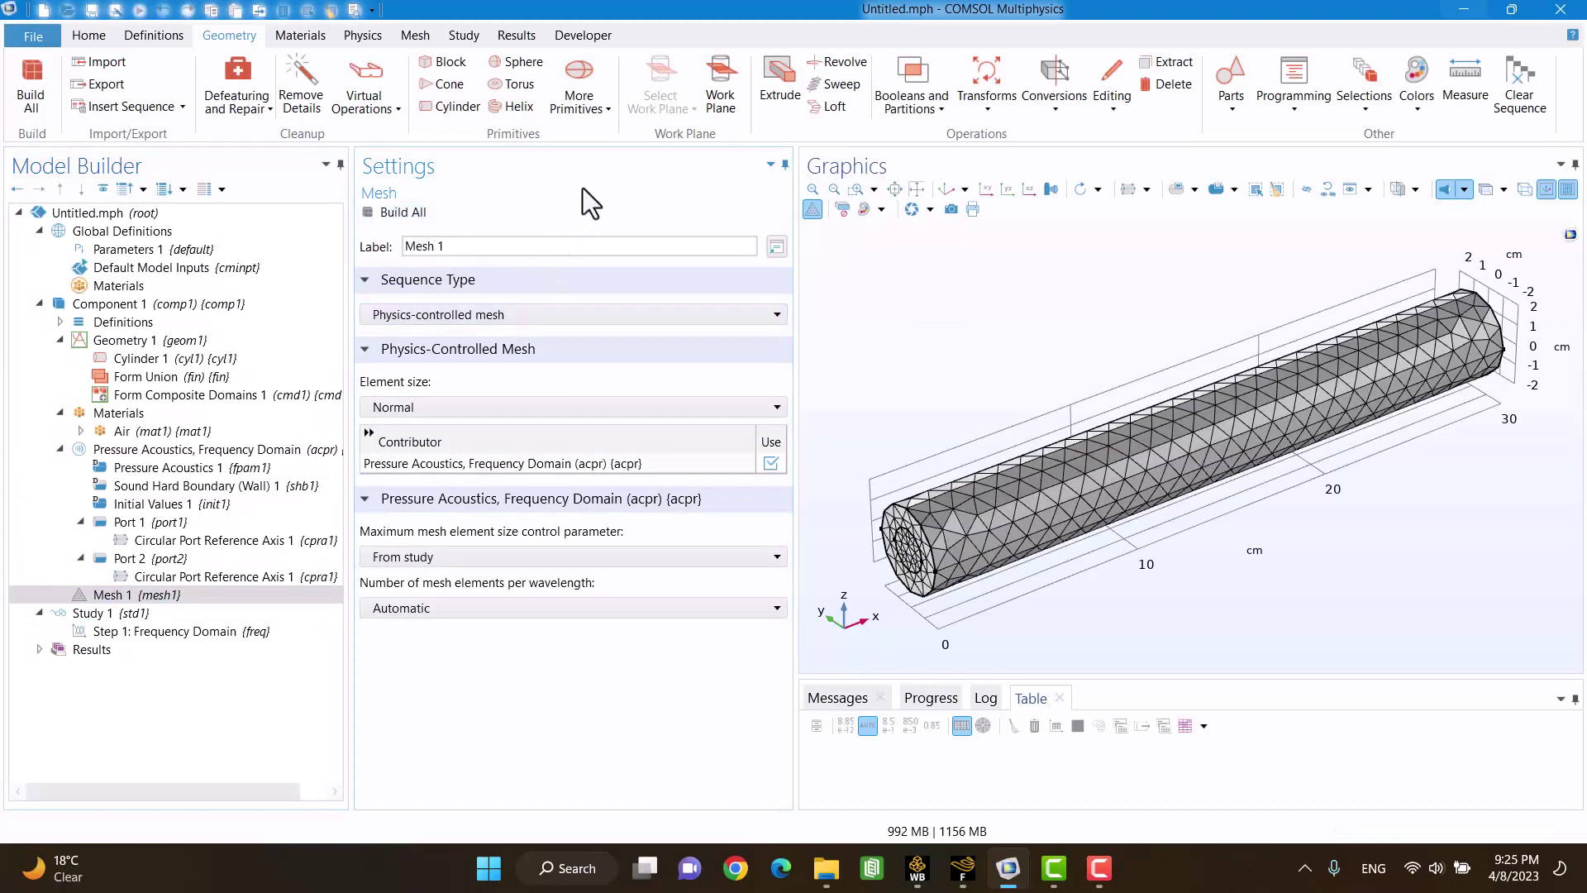
click(182, 639)
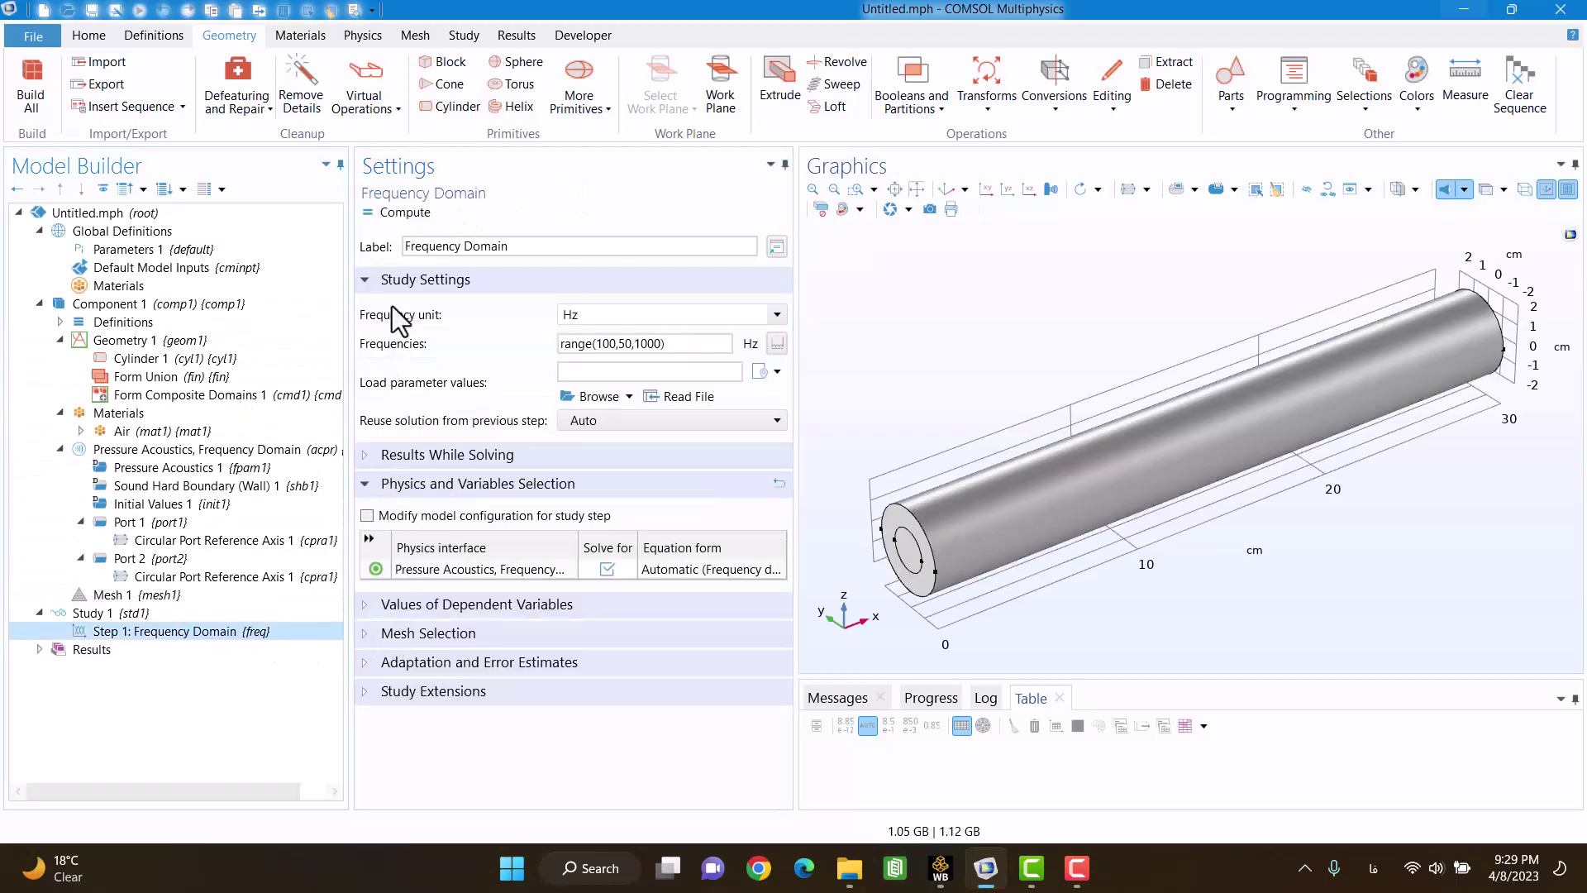
click(395, 215)
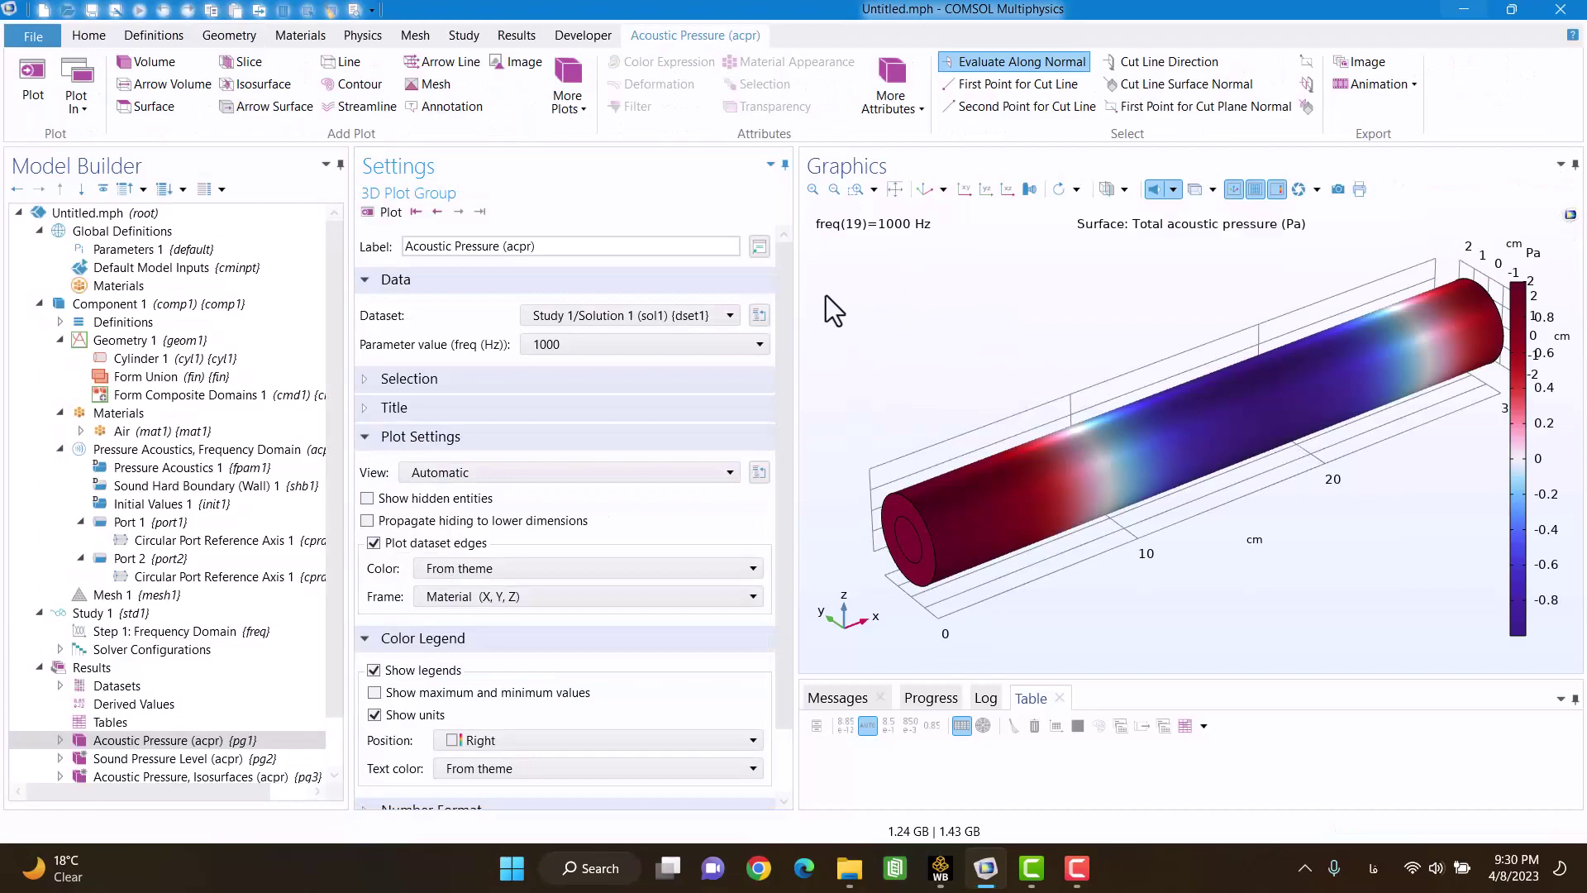
Step: Add 1D Plot Group 4 under Results and give it a Global plot
click(102, 669)
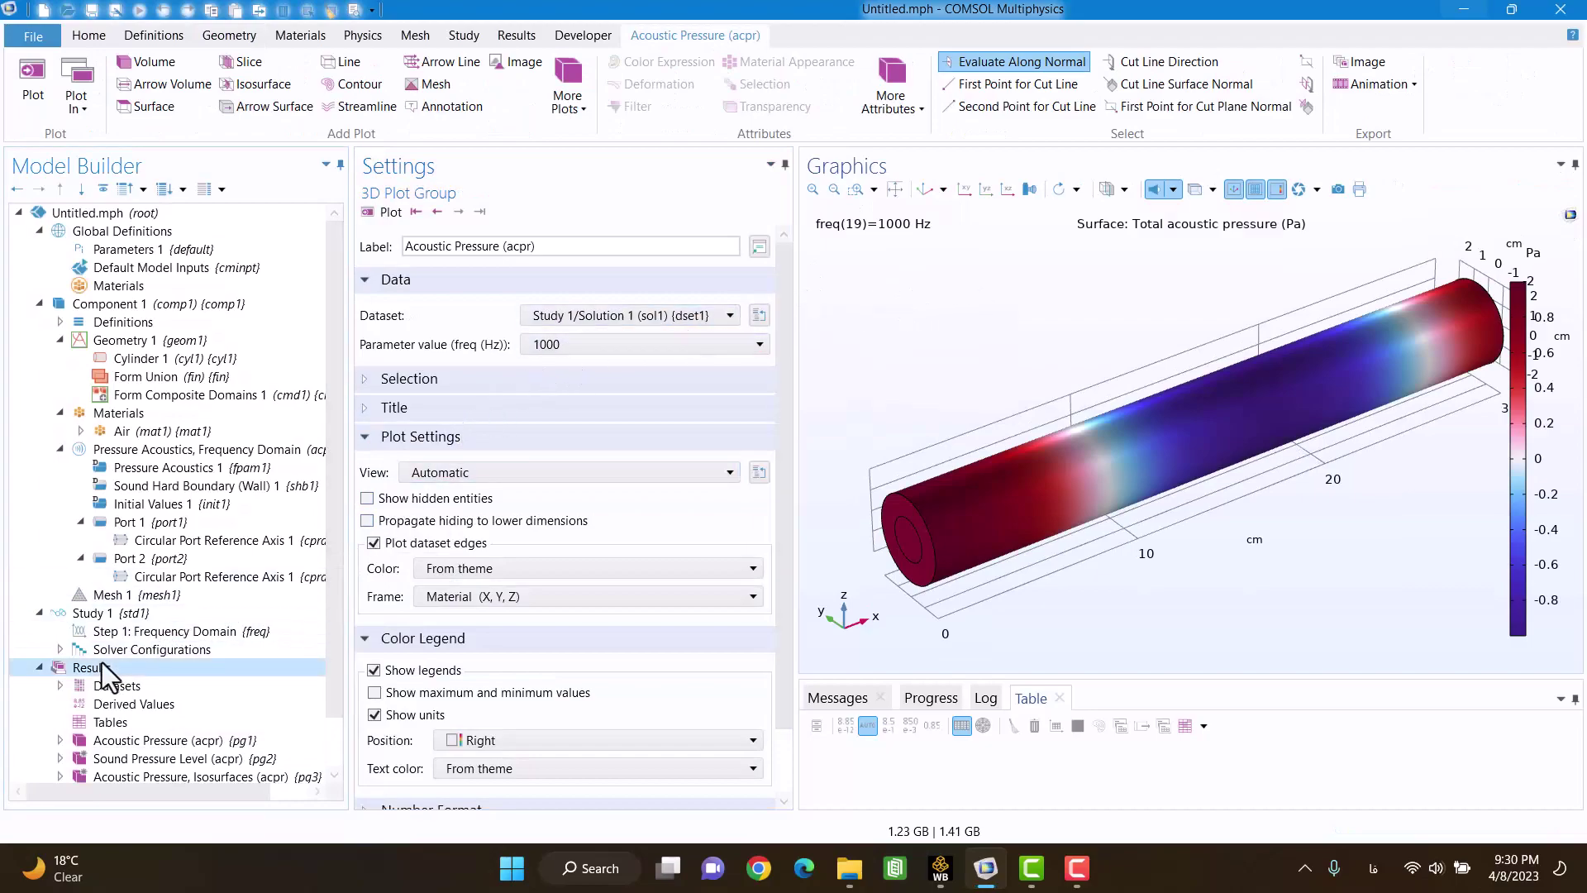
right_click(105, 668)
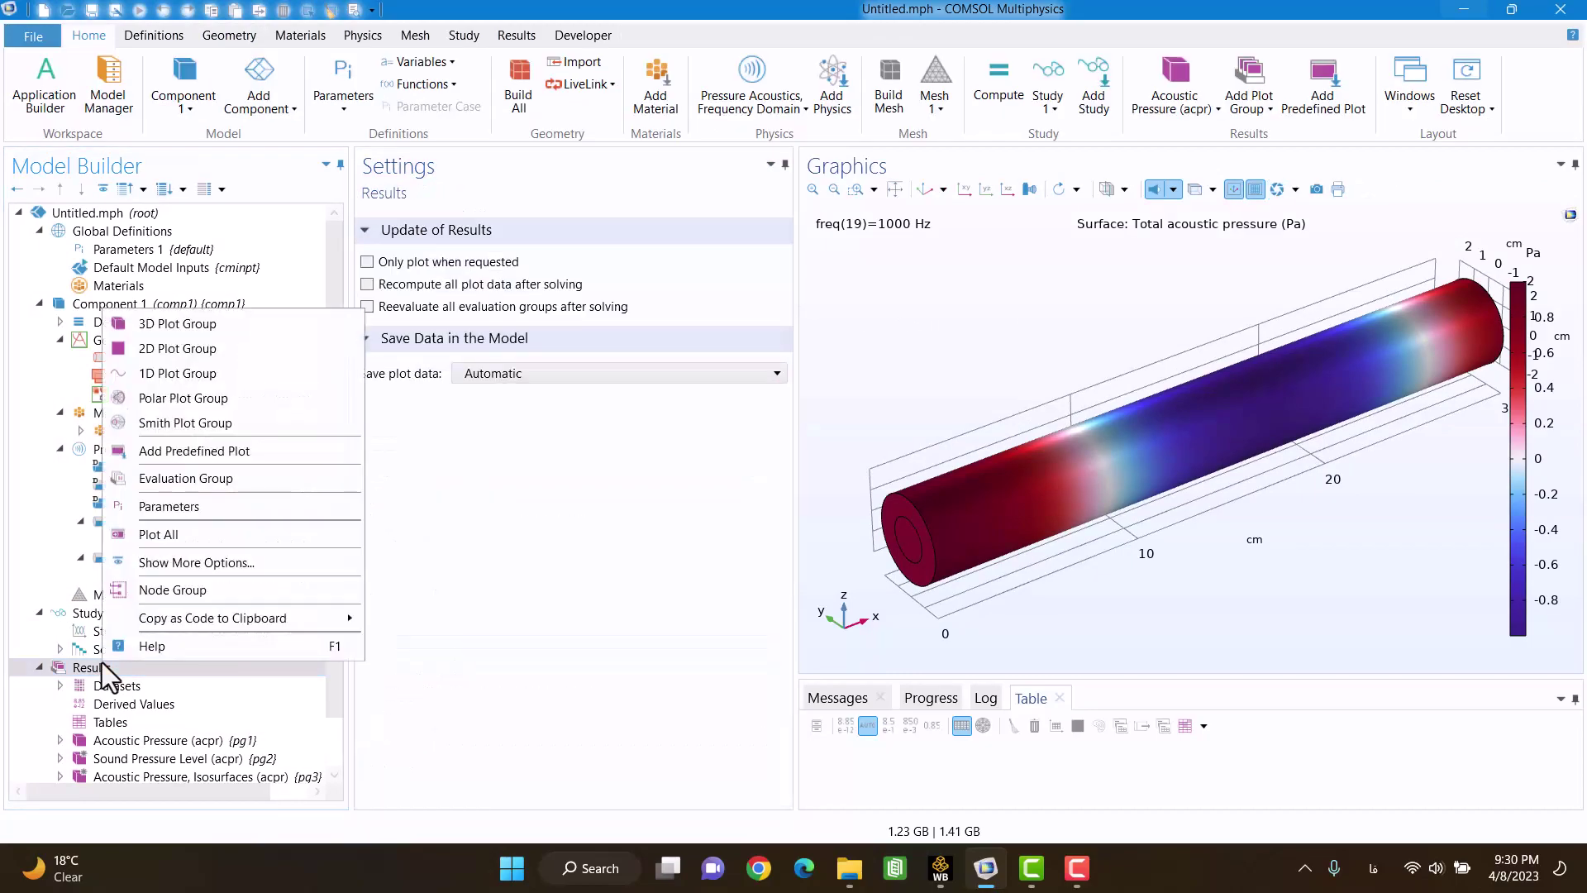
click(163, 379)
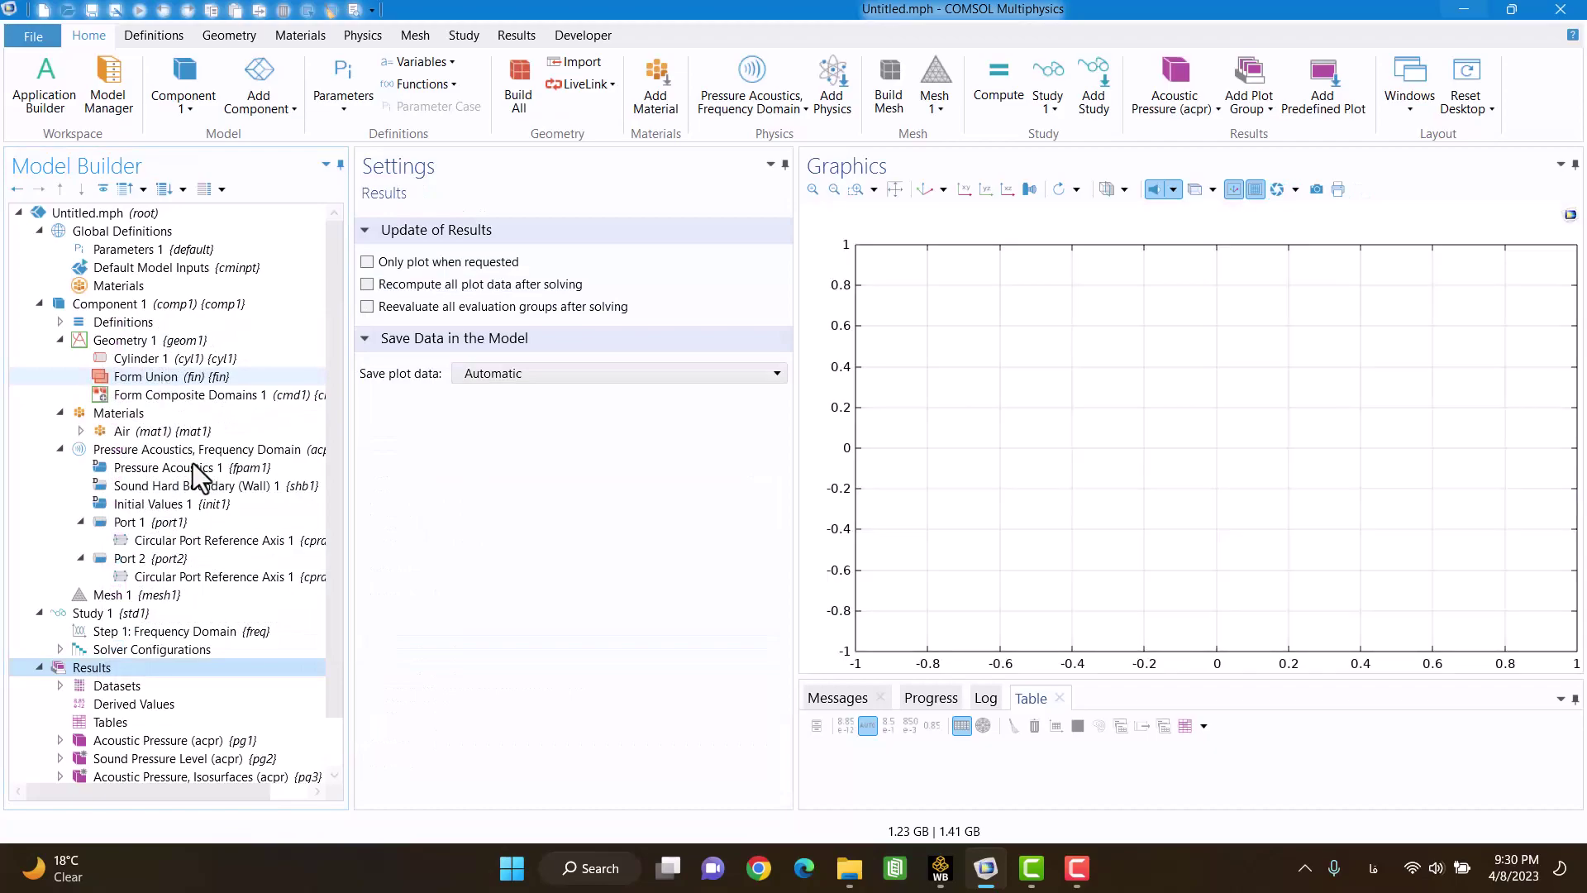
scroll(192, 463, down, 1)
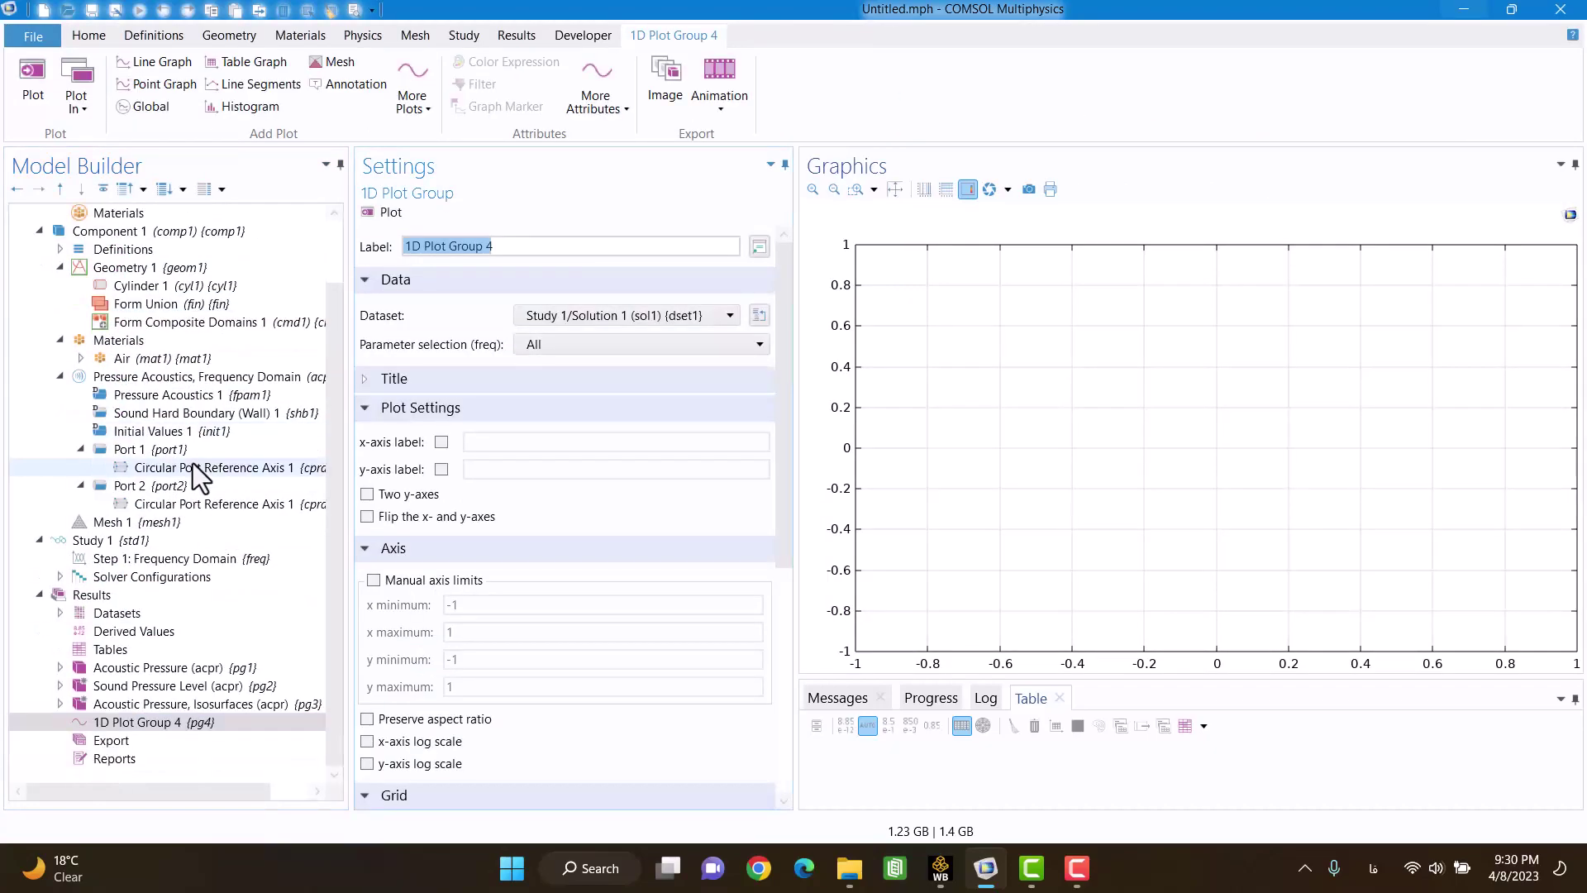
right_click(194, 728)
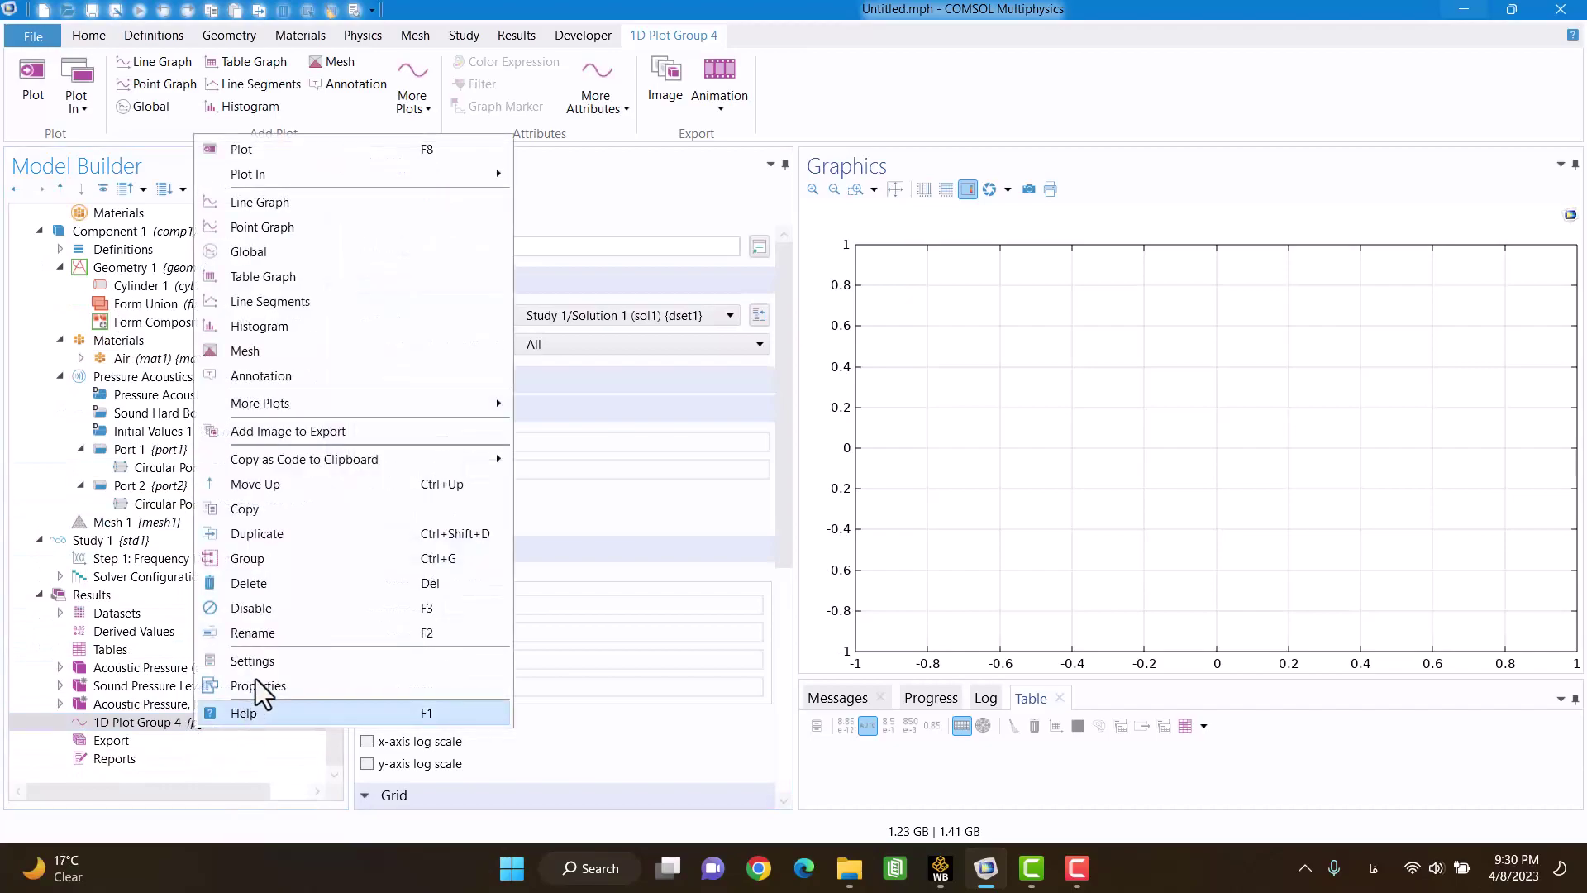
key(Escape)
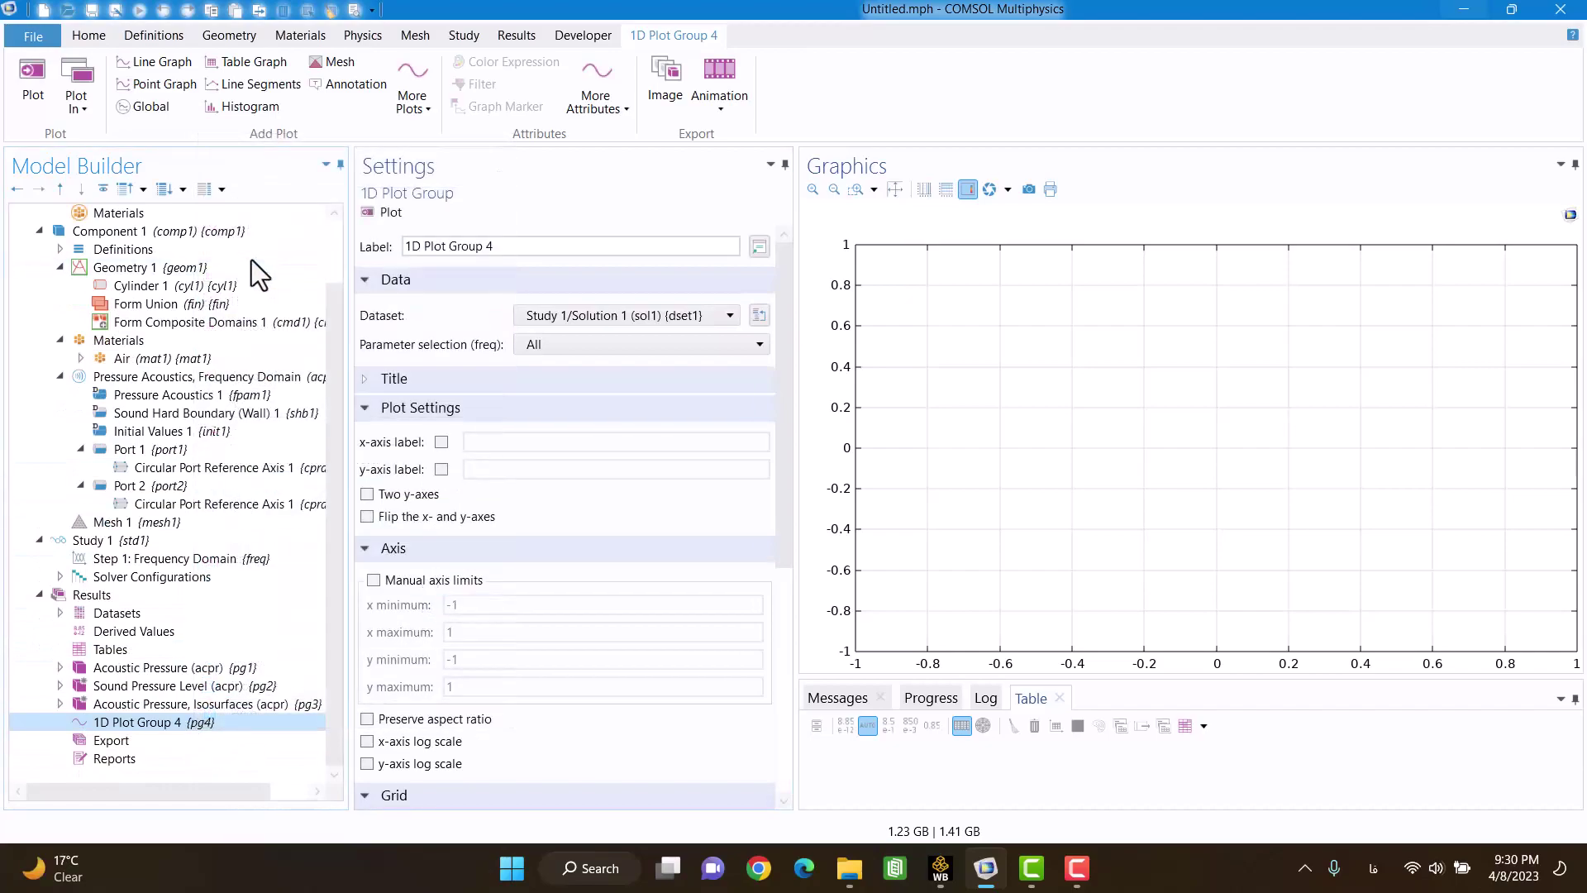
Step: Plot transmission loss acpr.TL_21 against frequency in Global 1, then reselect the physics node
click(759, 359)
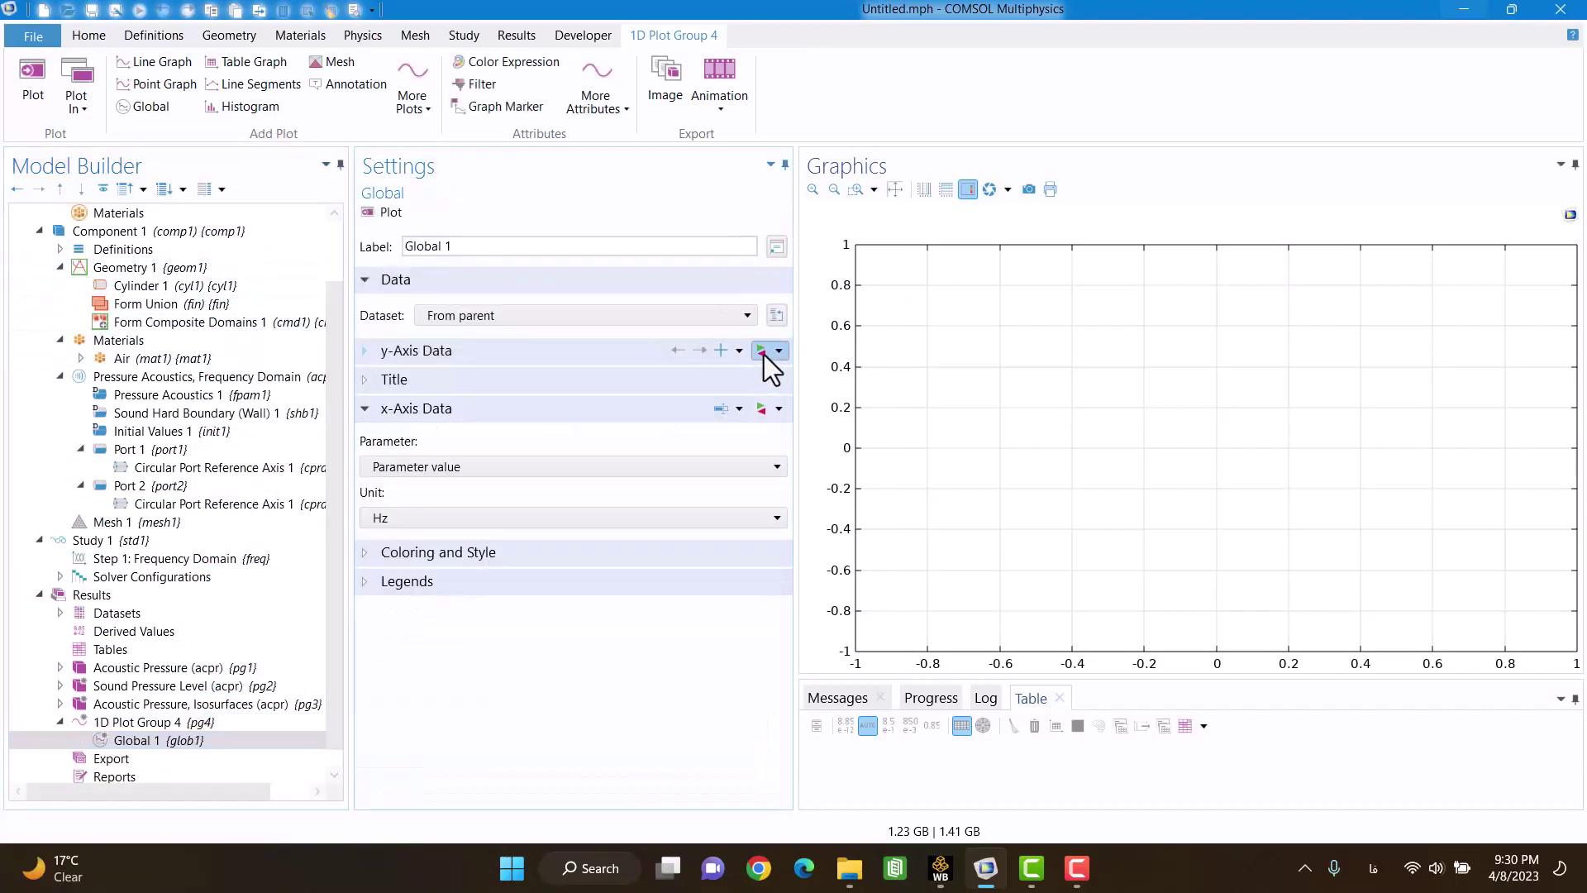
click(626, 354)
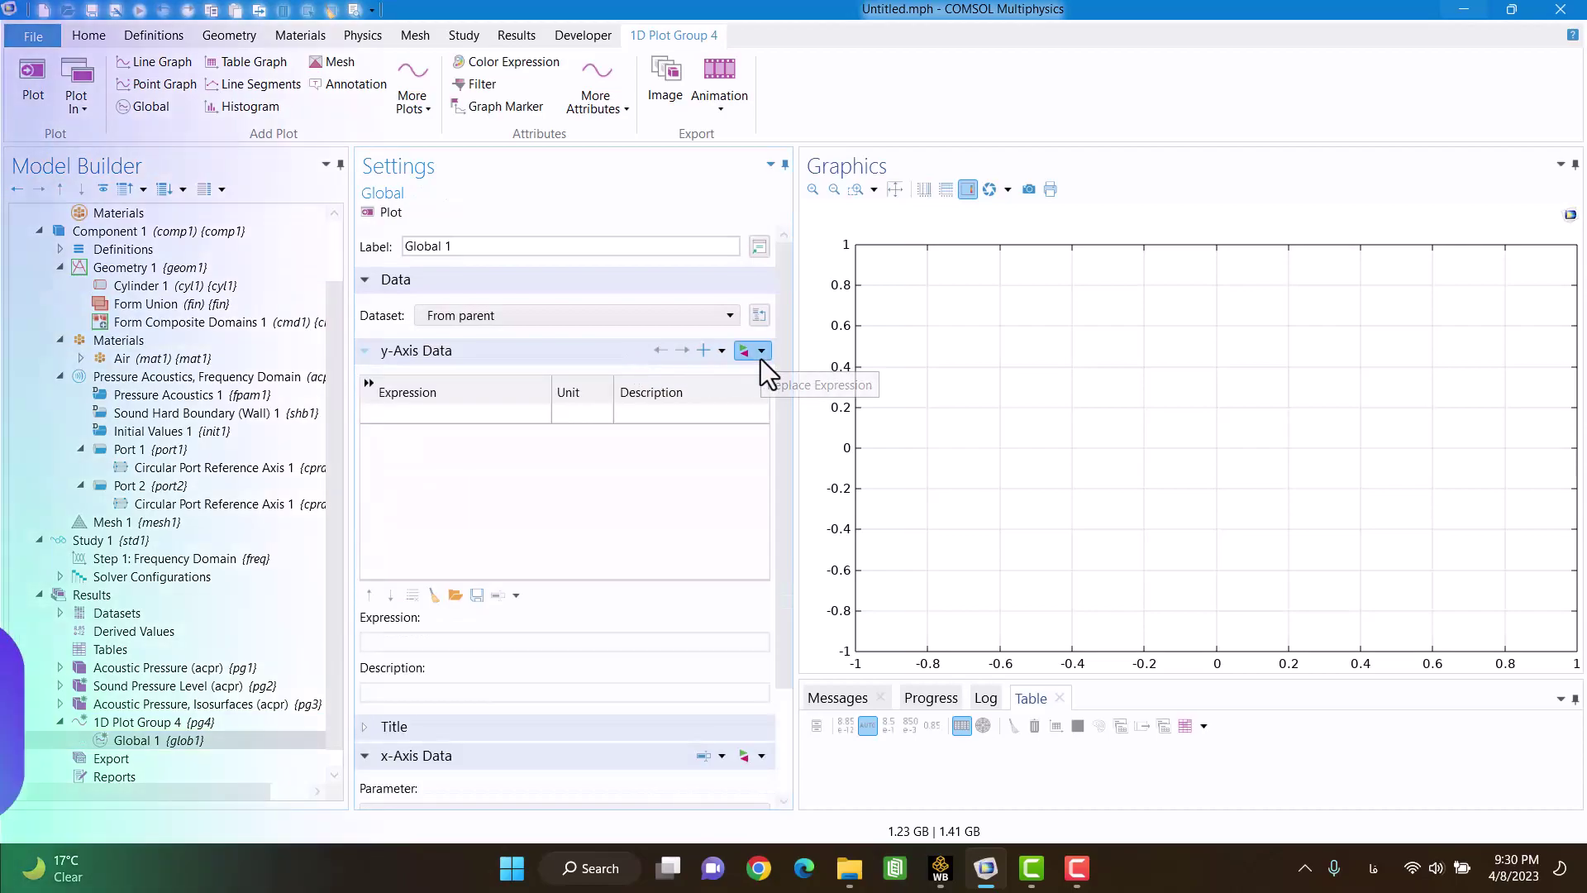
click(761, 360)
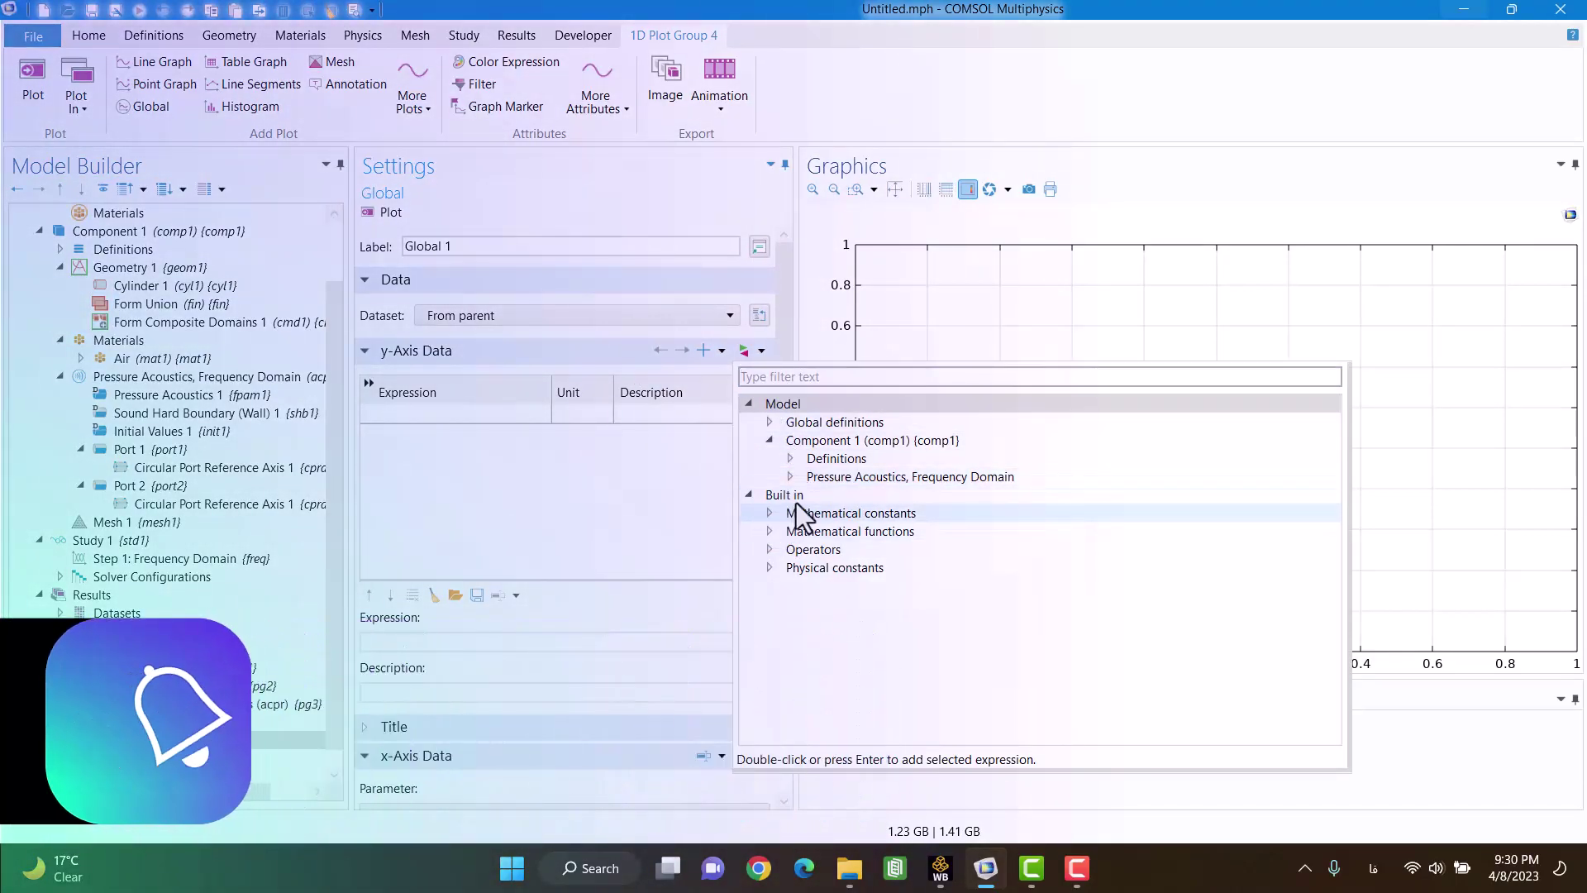
click(790, 476)
click(808, 512)
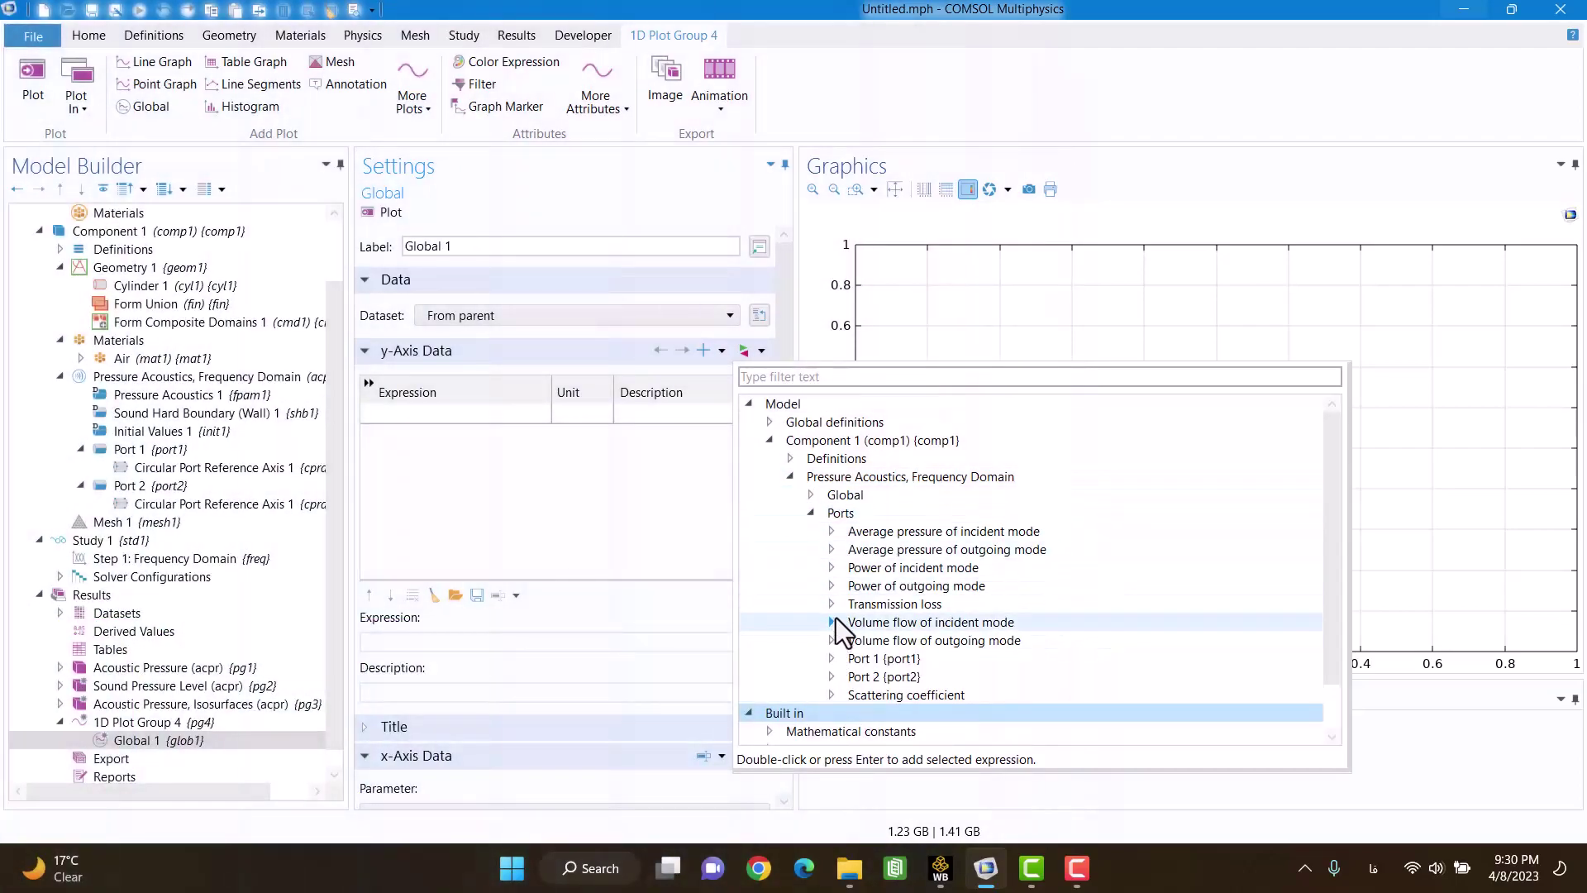
click(831, 604)
double_click(886, 638)
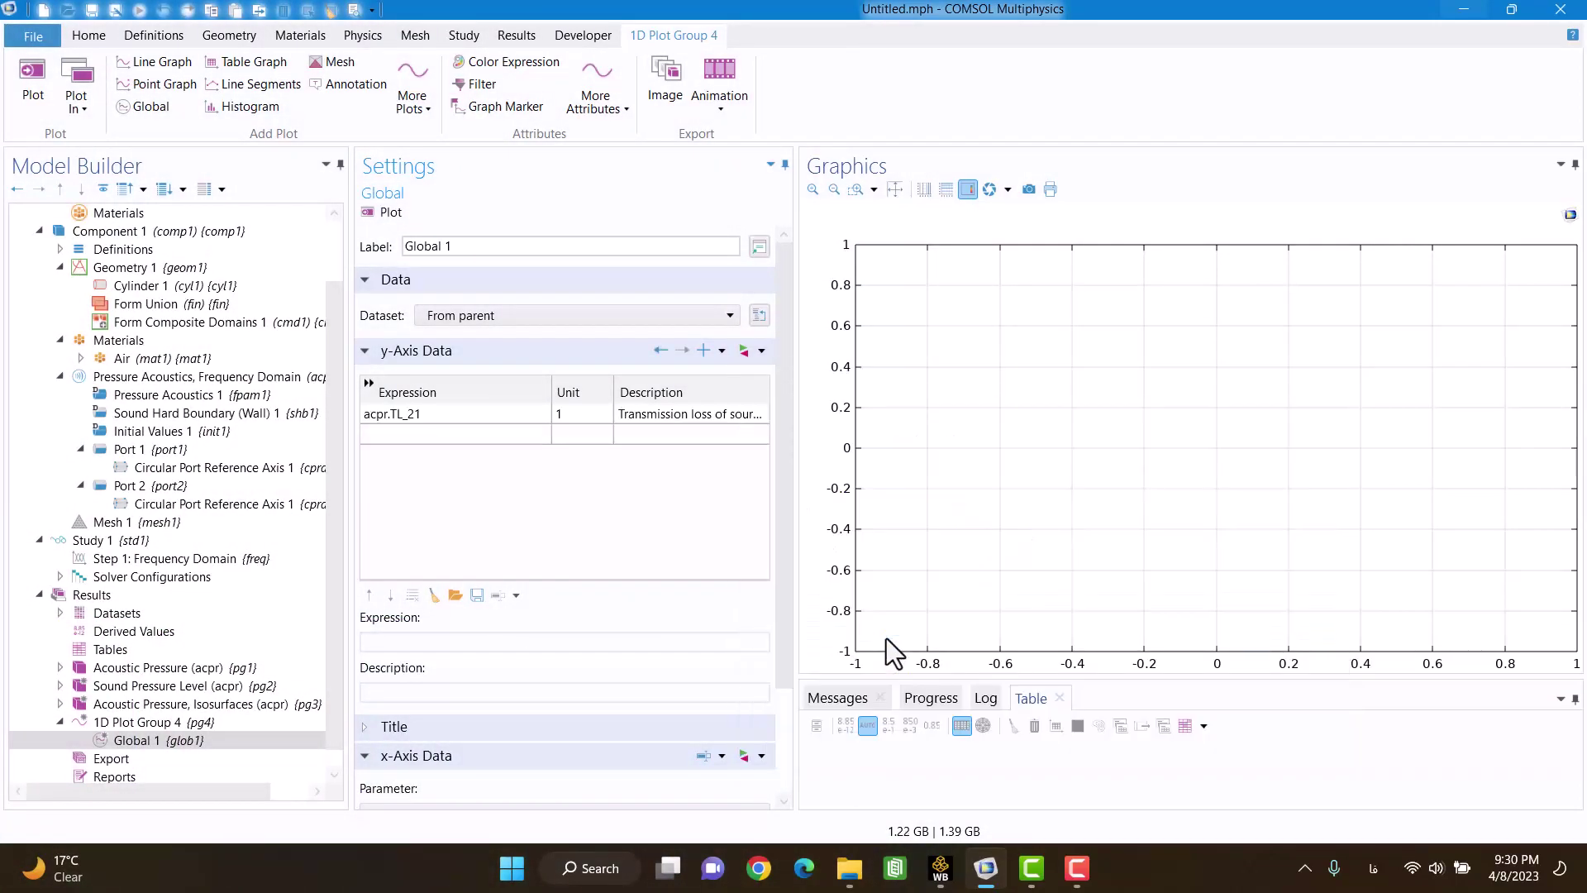
click(384, 216)
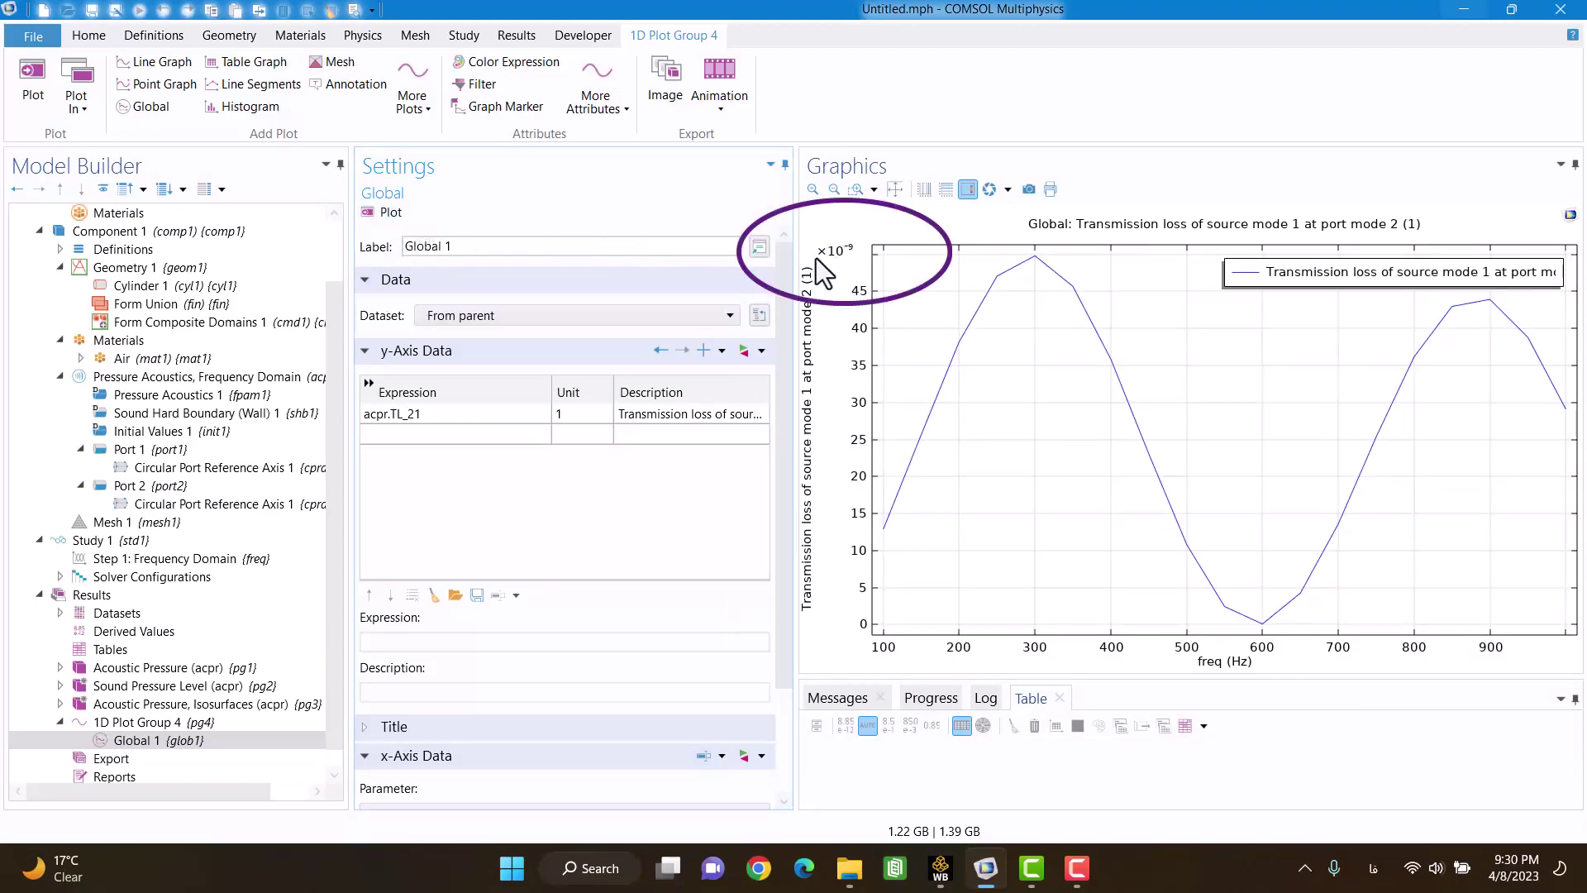
click(861, 263)
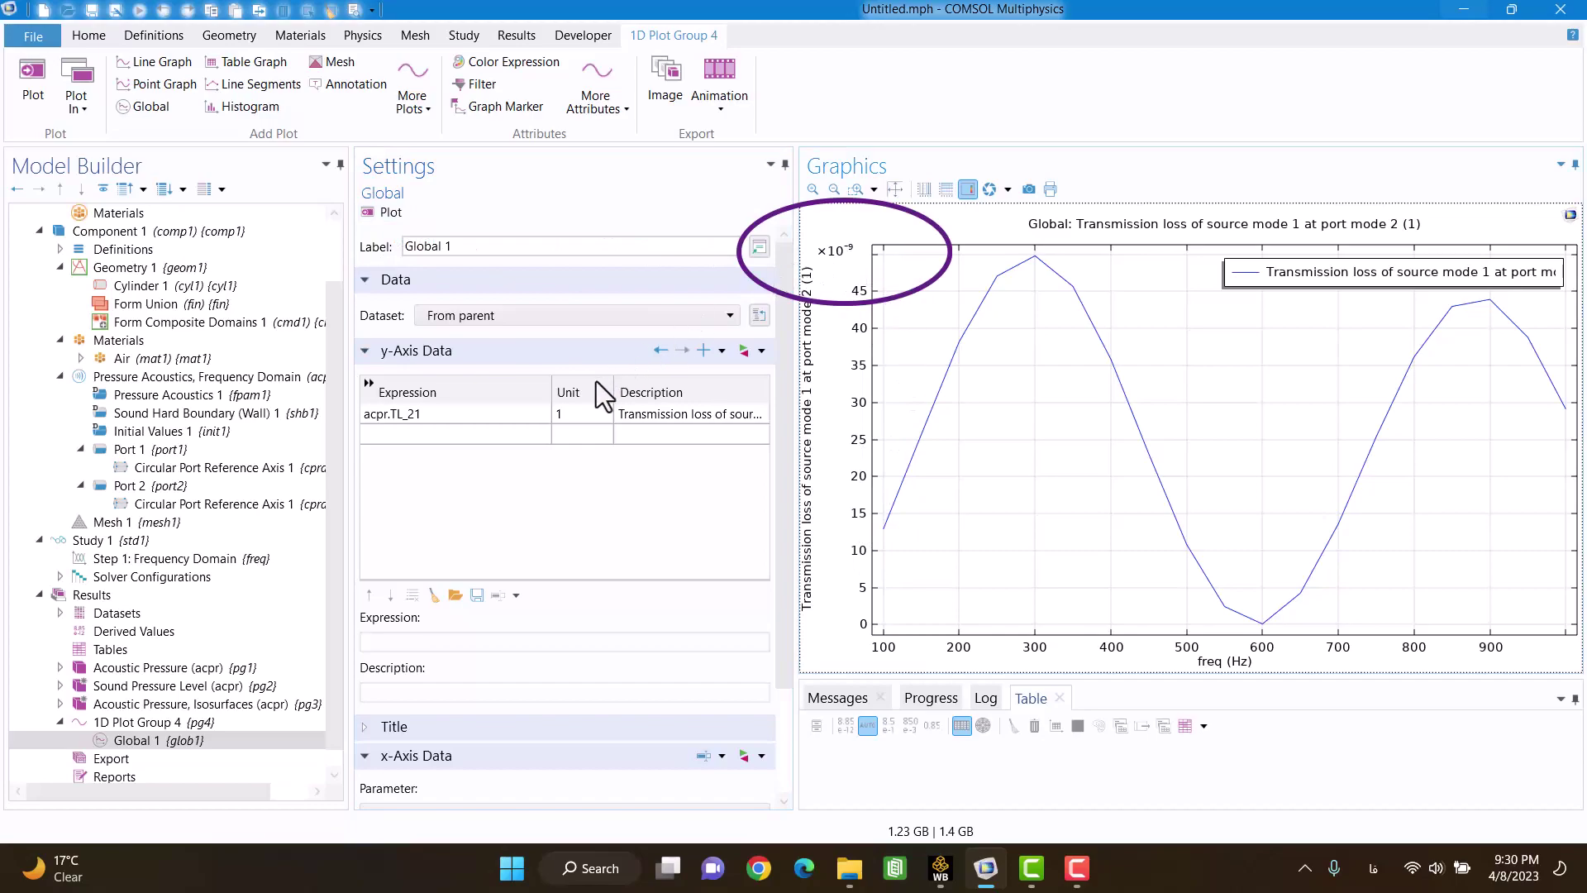
click(222, 378)
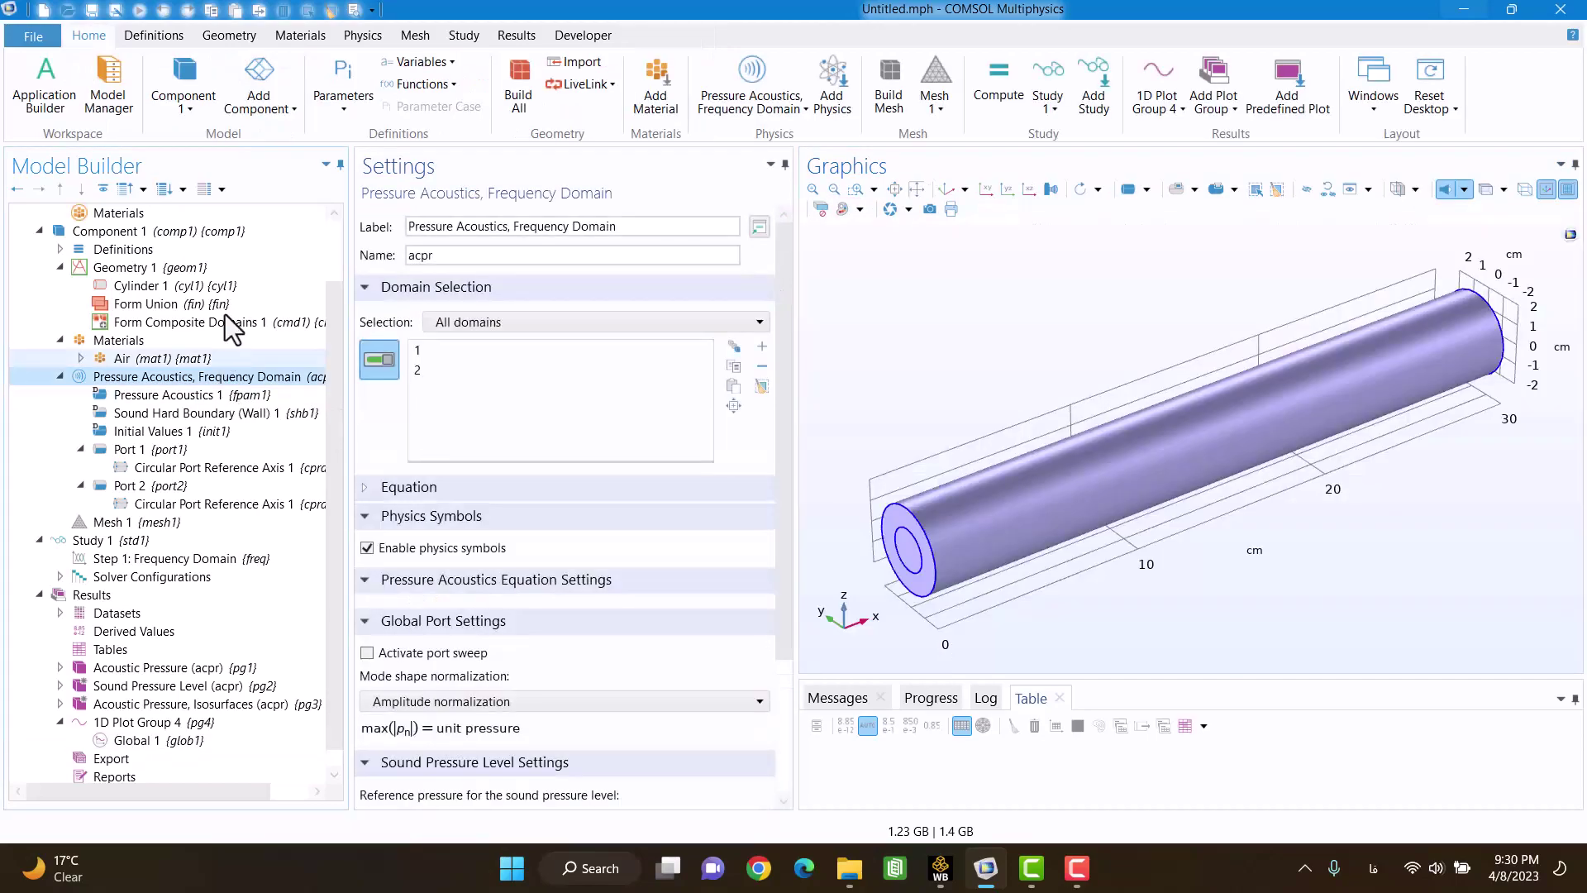
Step: Add a Delany-Bazley-Miki Poroacoustics domain with user-defined flow resistivity 7000 Pa·s/m²
click(345, 44)
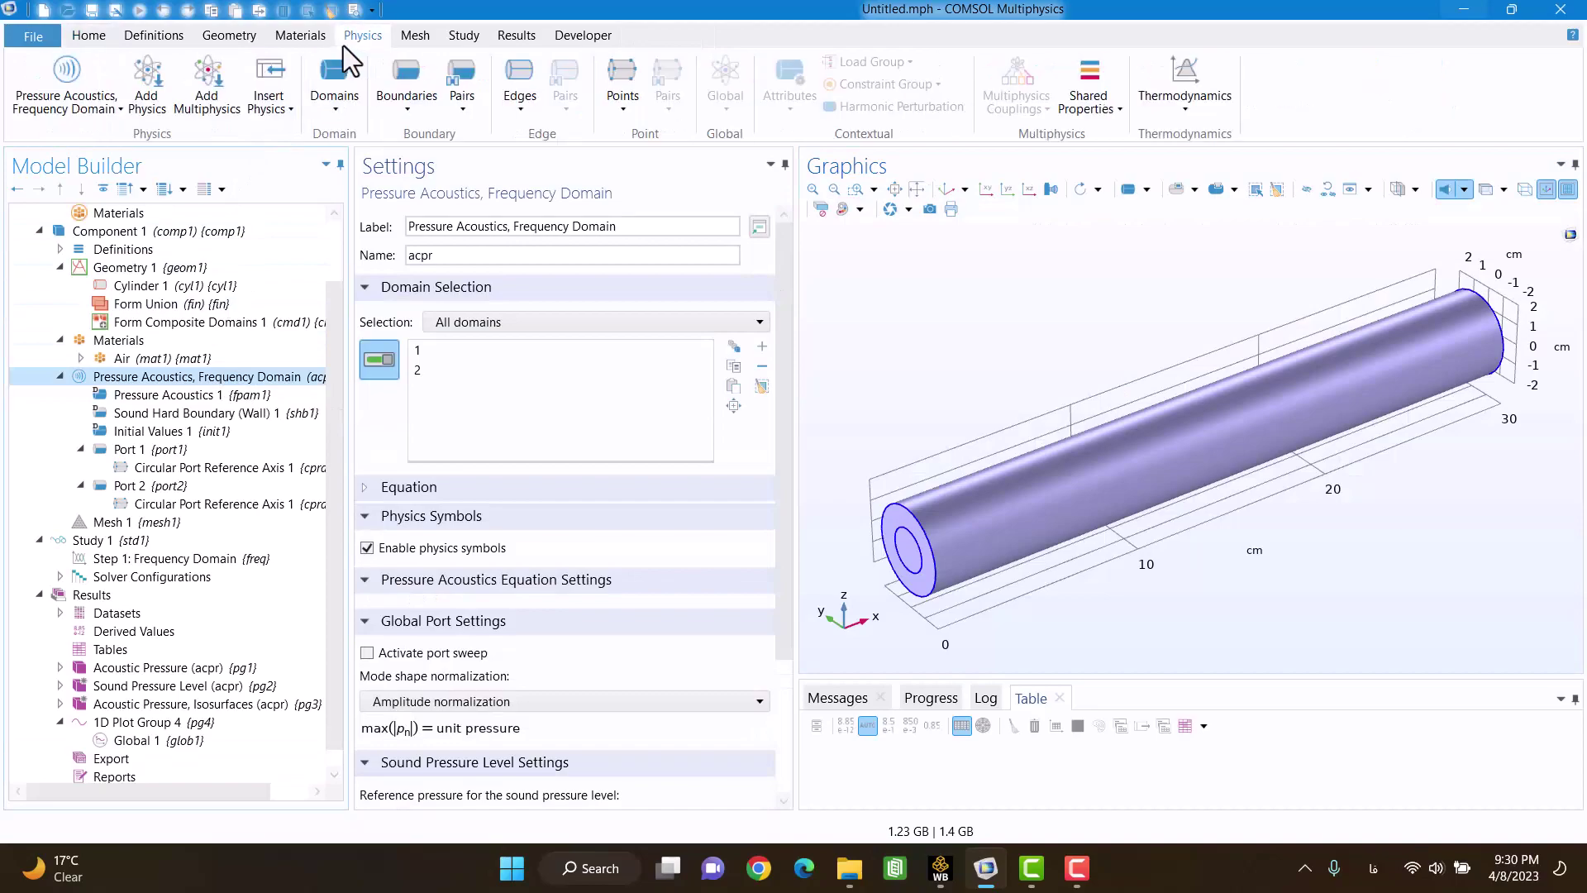
click(361, 91)
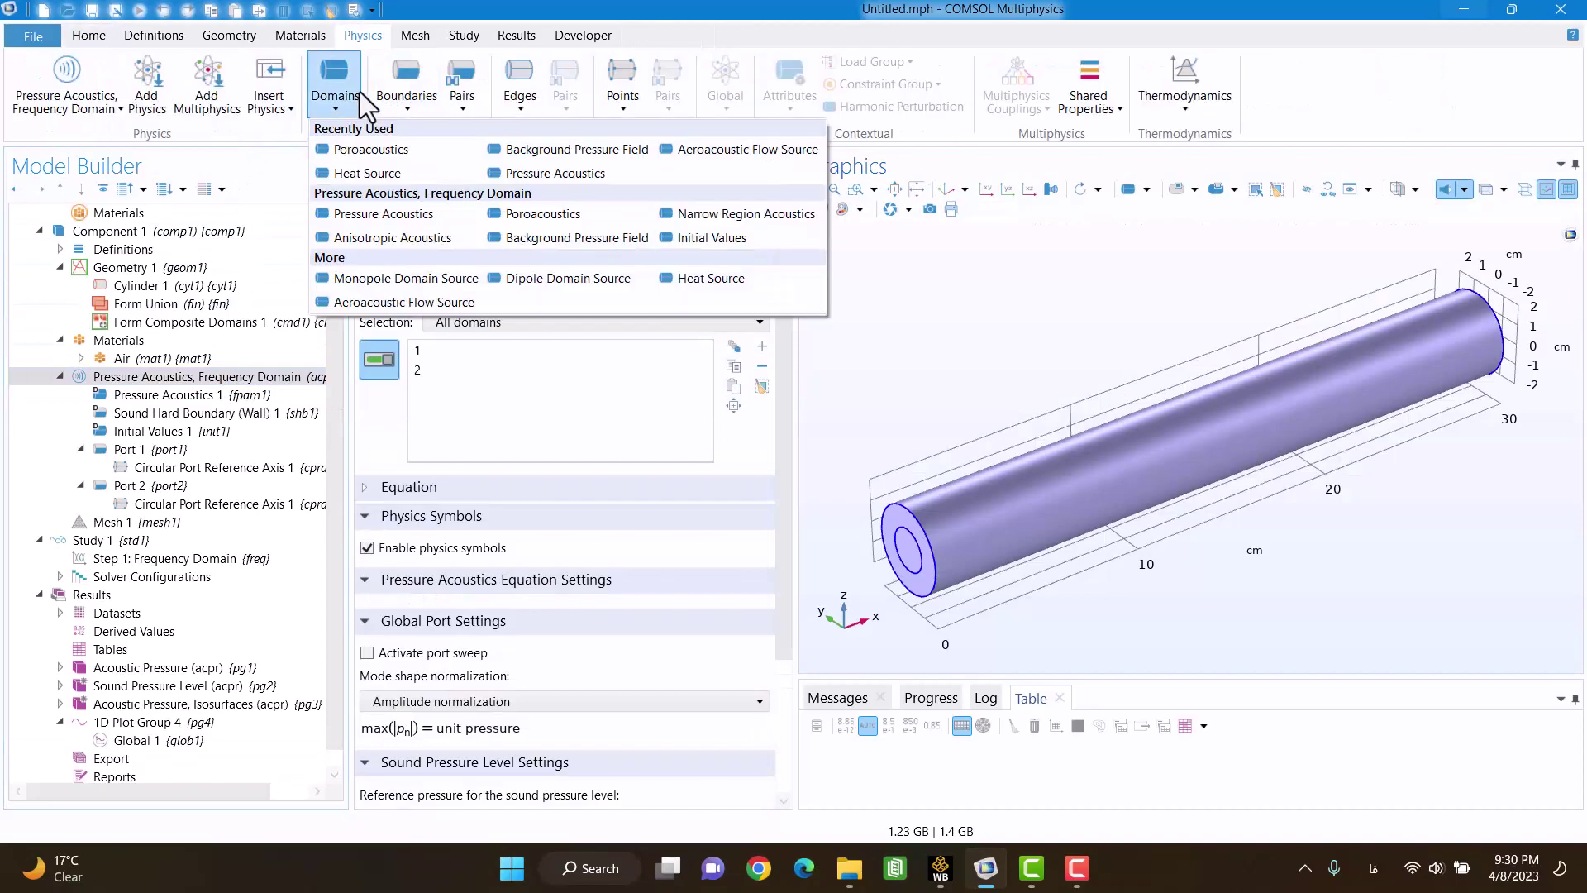
click(368, 151)
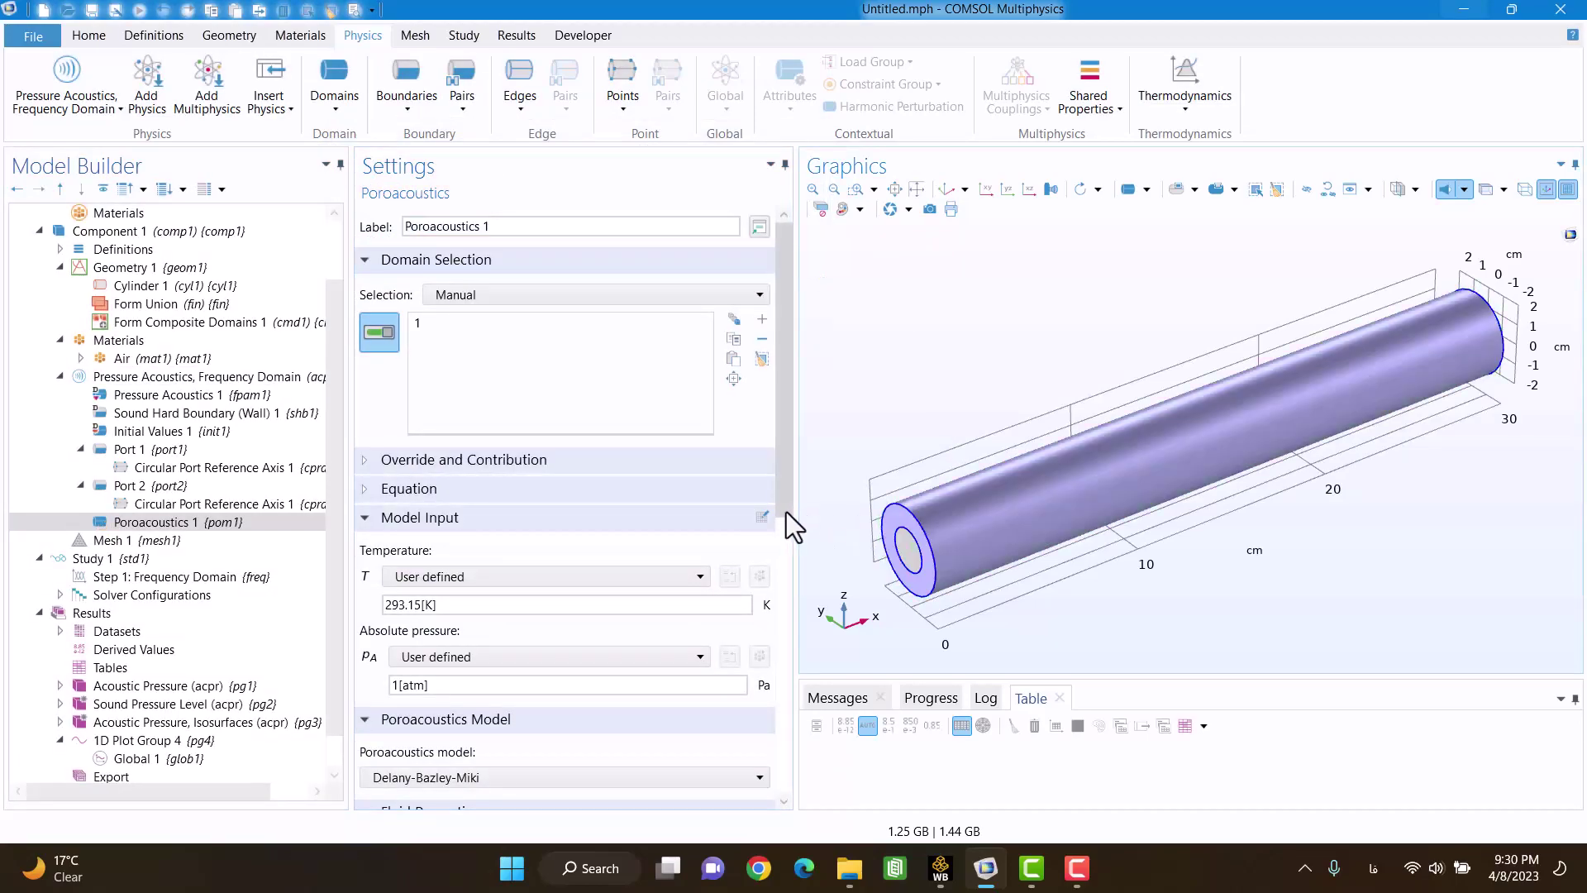
drag(787, 512, 828, 814)
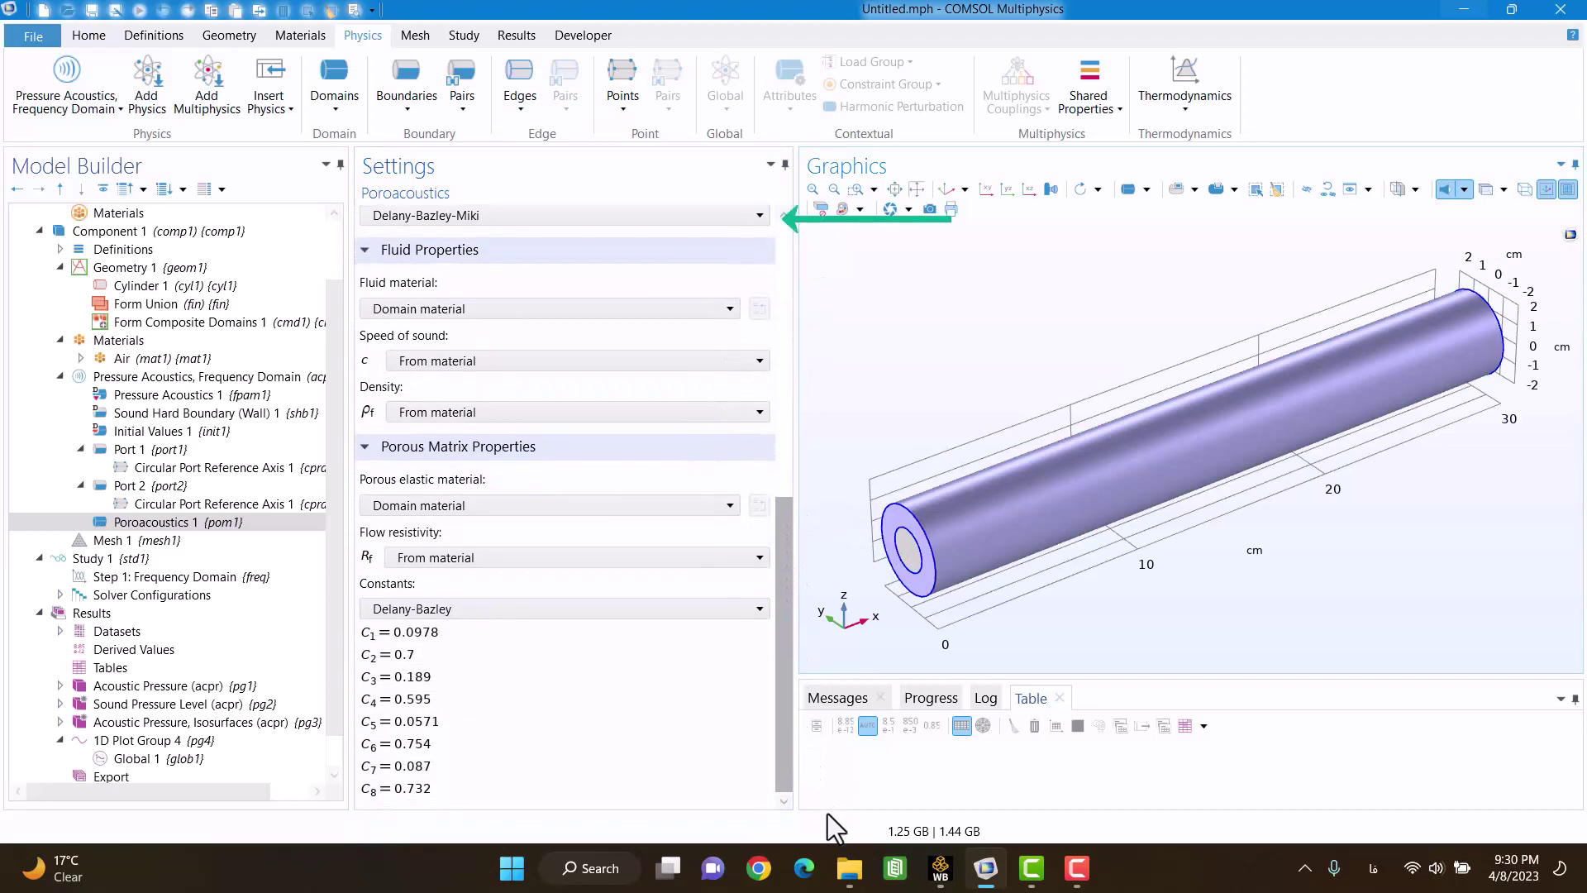
click(437, 561)
click(494, 594)
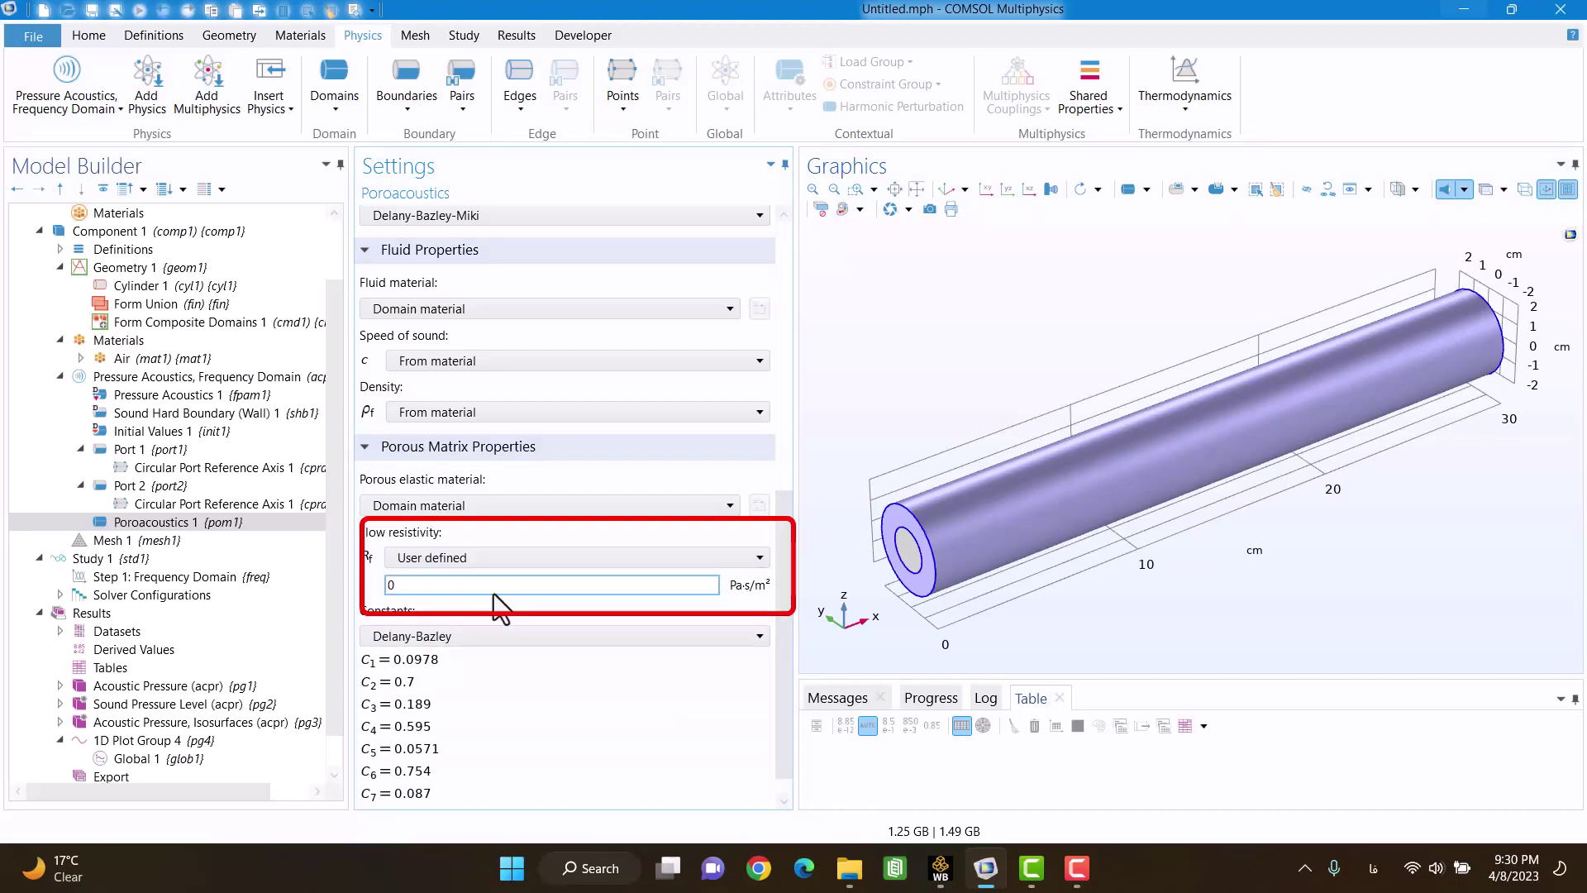
click(493, 591)
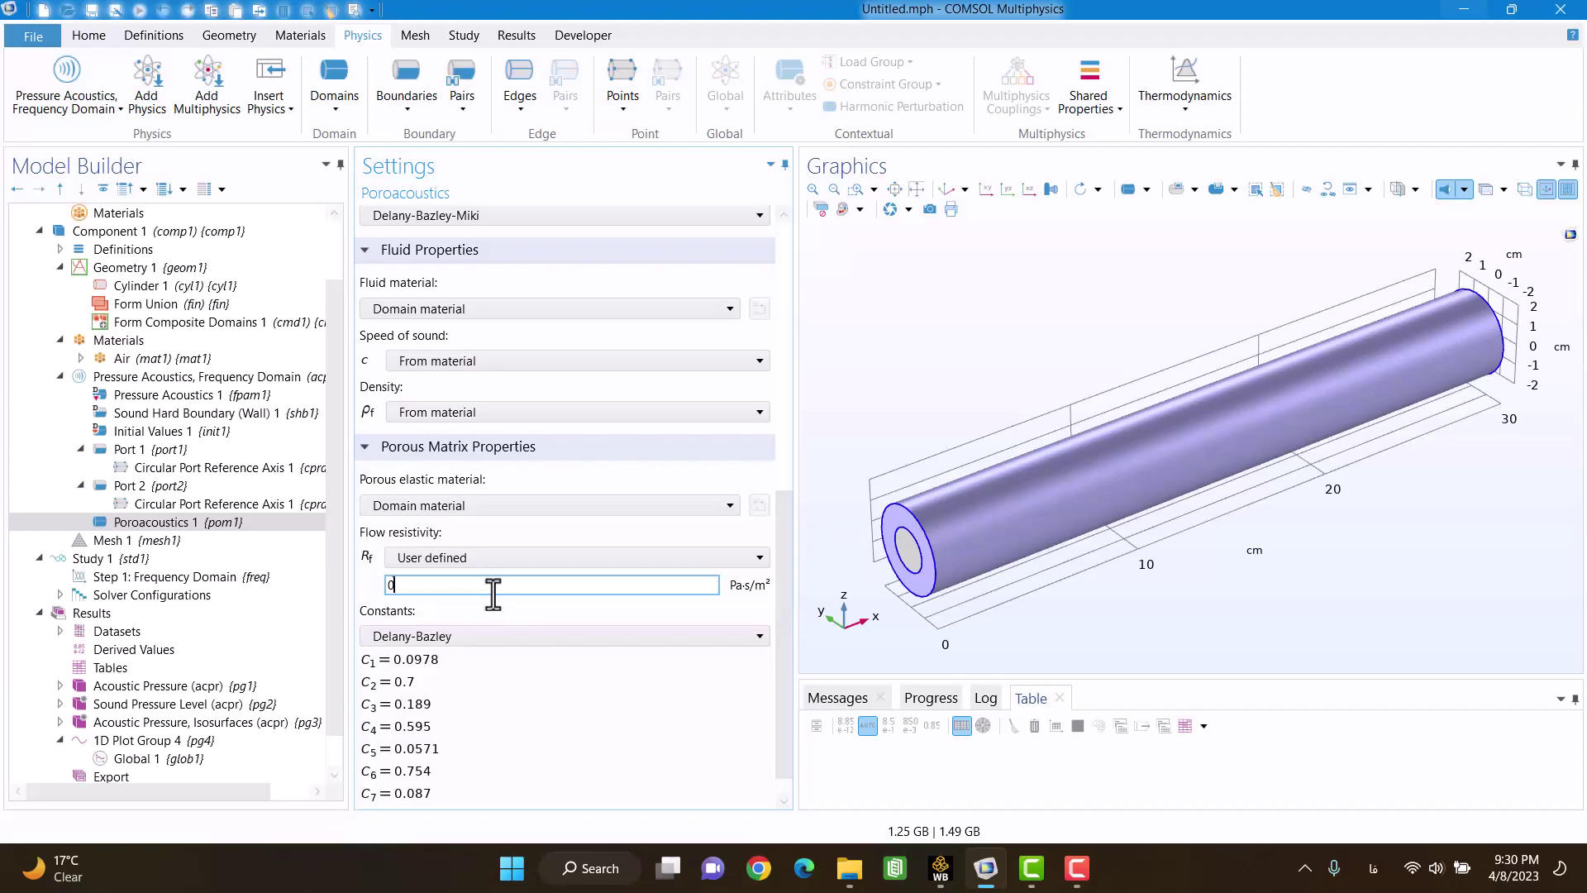
text(7000)
key(Return)
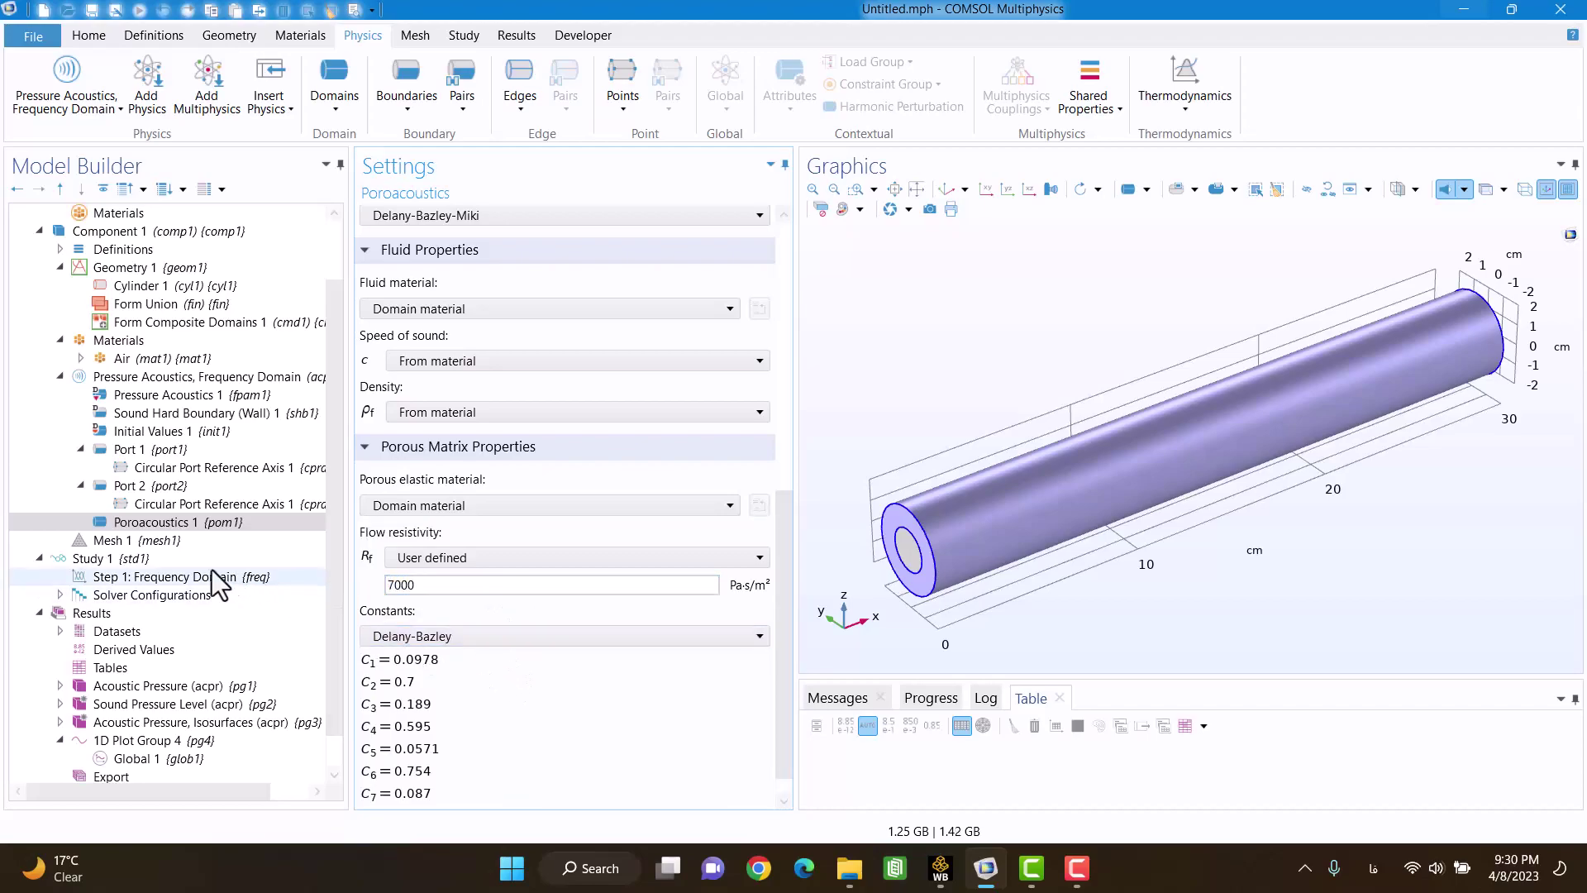
click(100, 558)
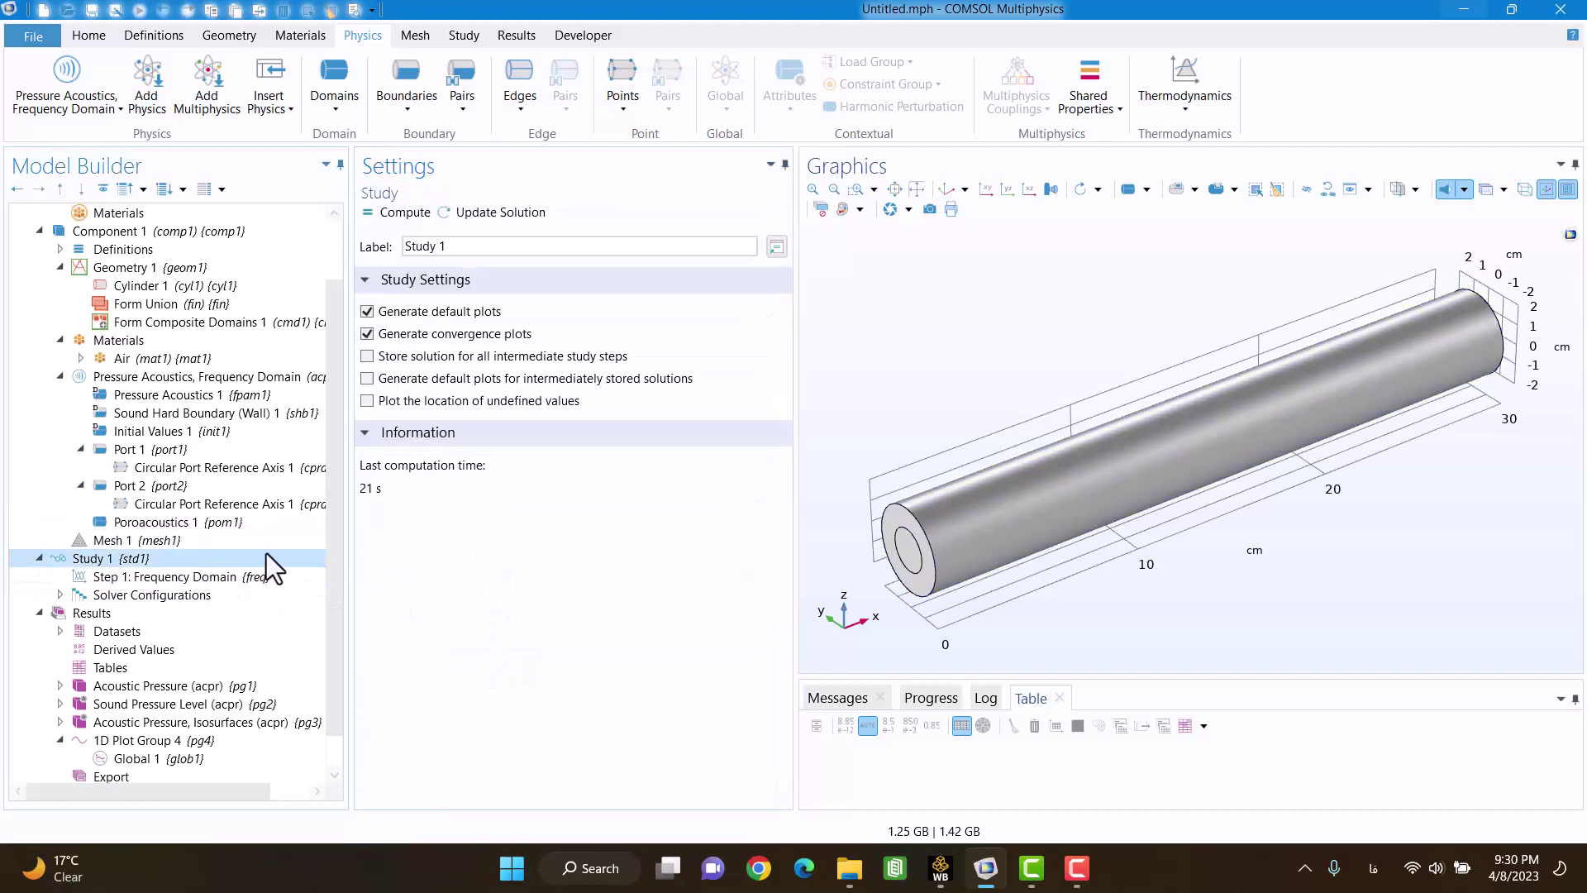
Step: Recompute Study 1 with the porous layer and view the transmission loss in 1D Plot Group 4
click(388, 210)
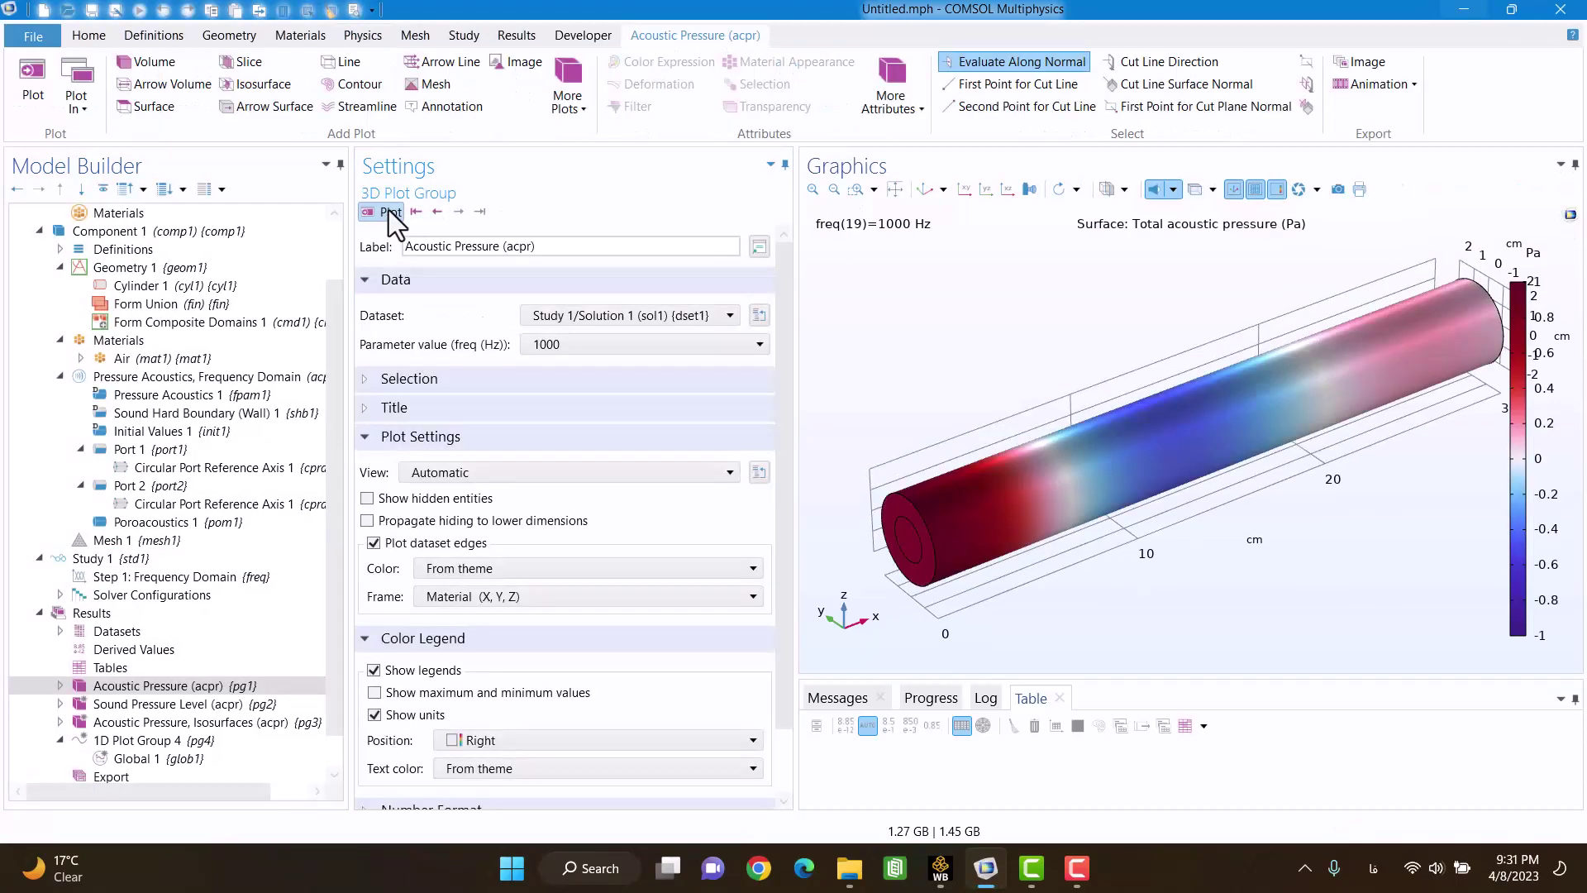
click(86, 739)
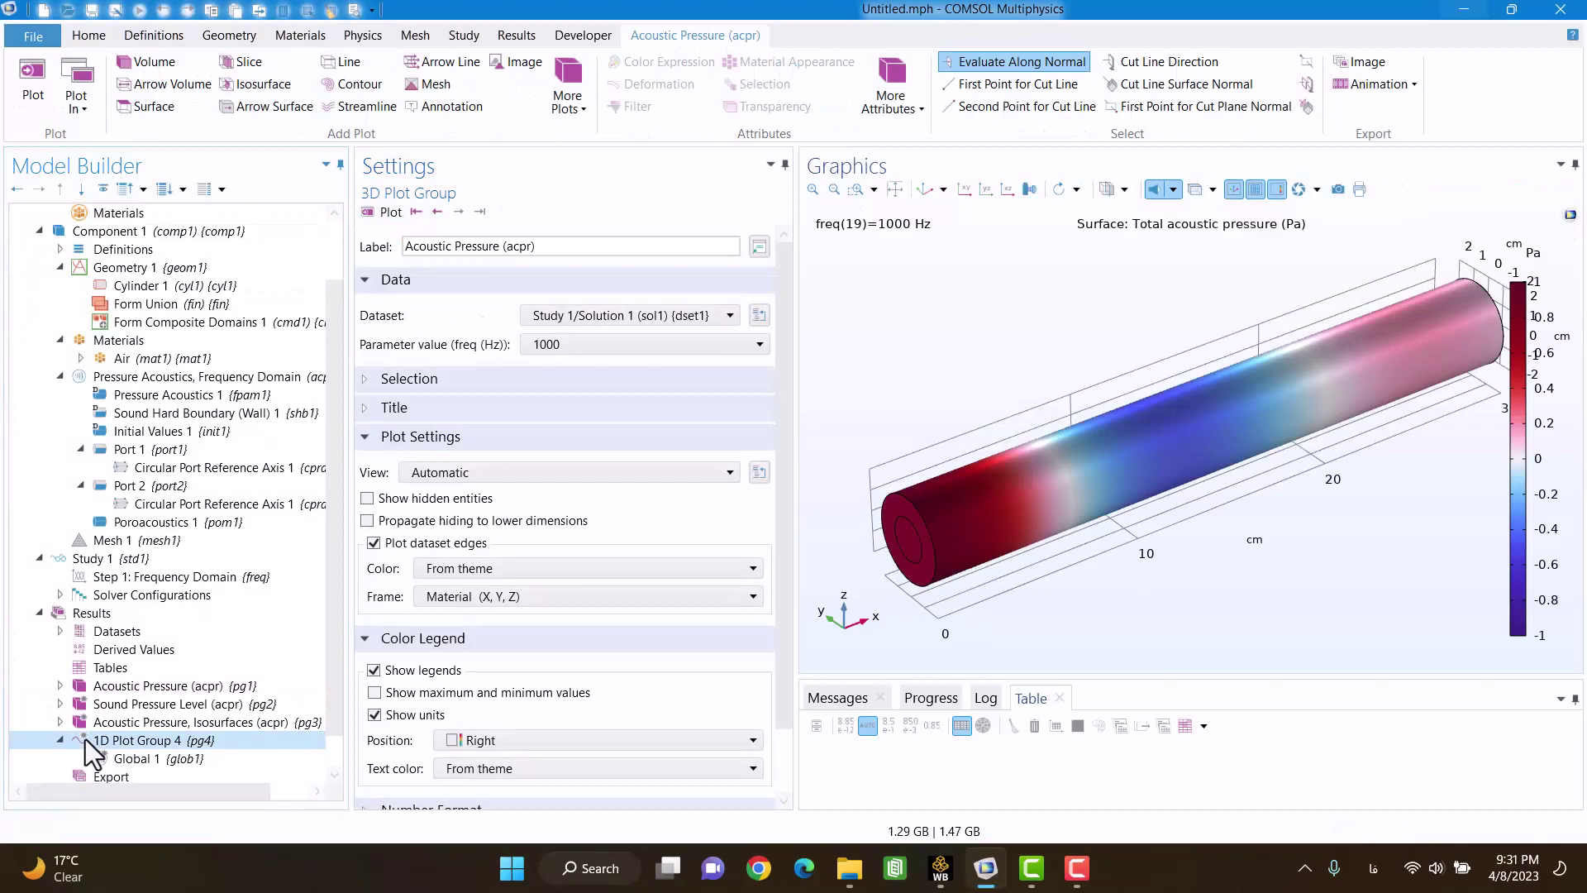